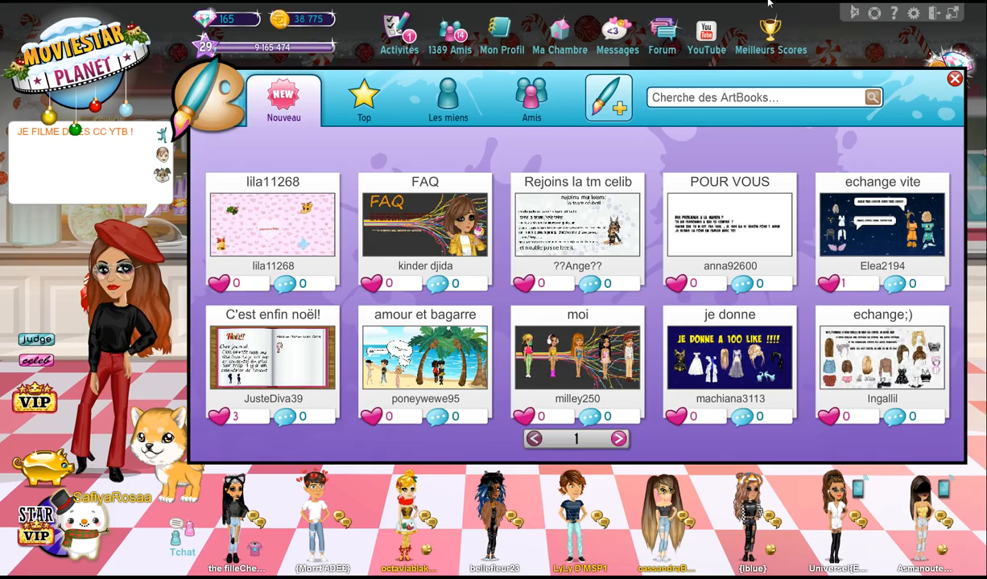
Read back through the highlighted conversation in Messages, check the one ending in "merci", and close the messages.
{"action": "left_click", "coordinate": [605, 34]}
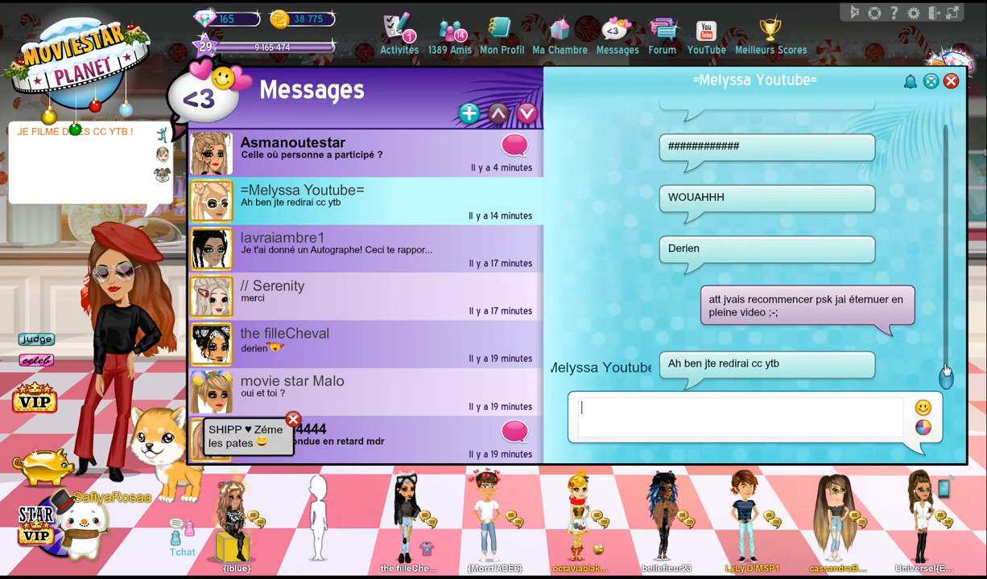
{"action": "scroll", "coordinate": [945, 330], "scroll_direction": "up", "scroll_amount": 1}
{"action": "scroll", "coordinate": [942, 291], "scroll_direction": "up", "scroll_amount": 1}
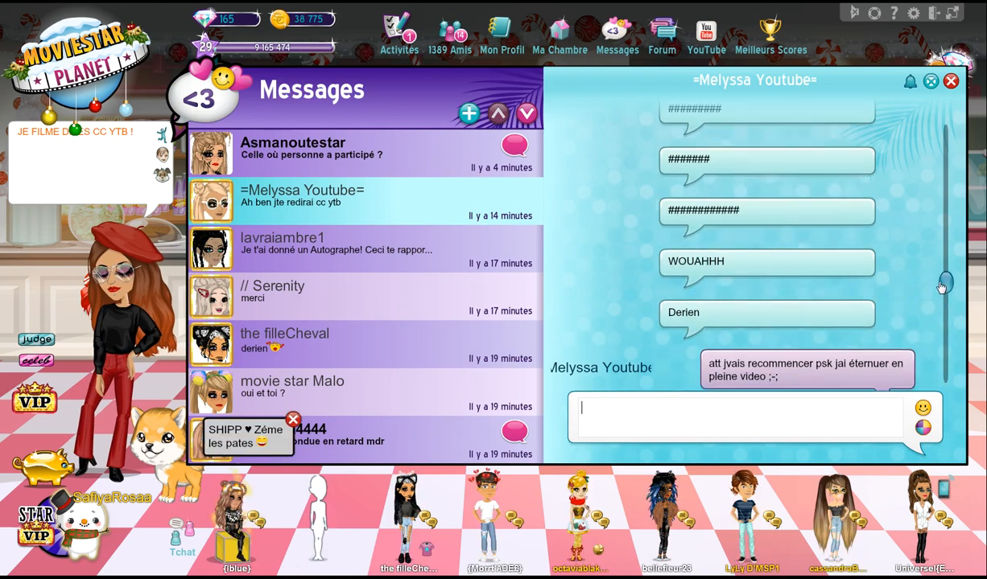
{"action": "scroll", "coordinate": [940, 235], "scroll_direction": "up", "scroll_amount": 3}
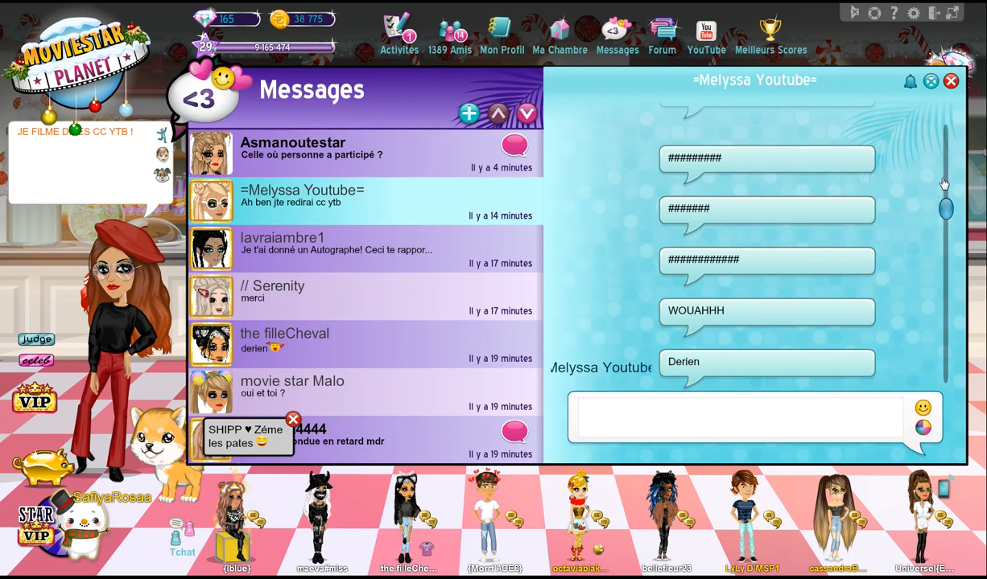
{"action": "scroll", "coordinate": [943, 154], "scroll_direction": "up", "scroll_amount": 3}
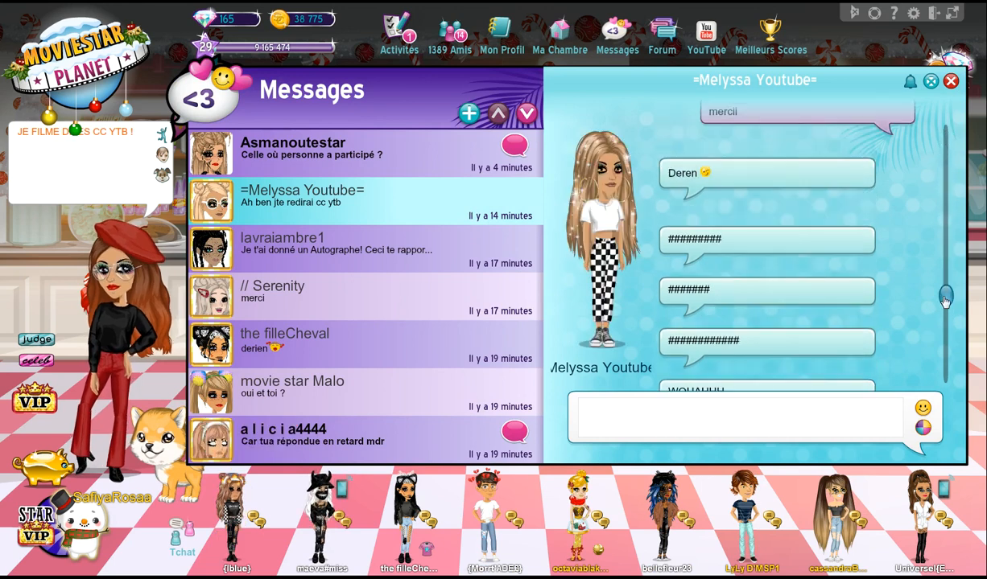
{"action": "scroll", "coordinate": [700, 218], "scroll_direction": "up", "scroll_amount": 3}
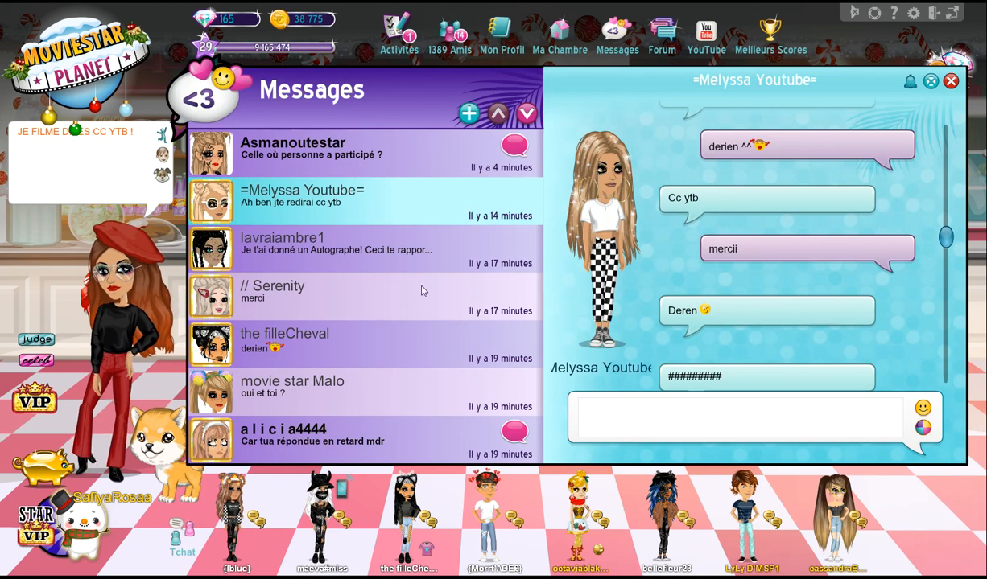
{"action": "left_click", "coordinate": [353, 286]}
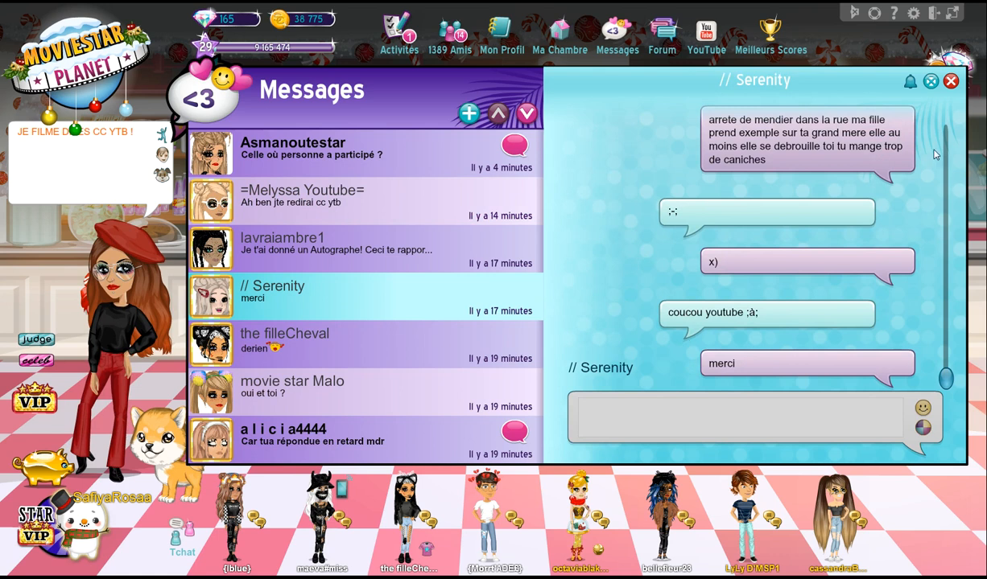
{"action": "left_click", "coordinate": [950, 81]}
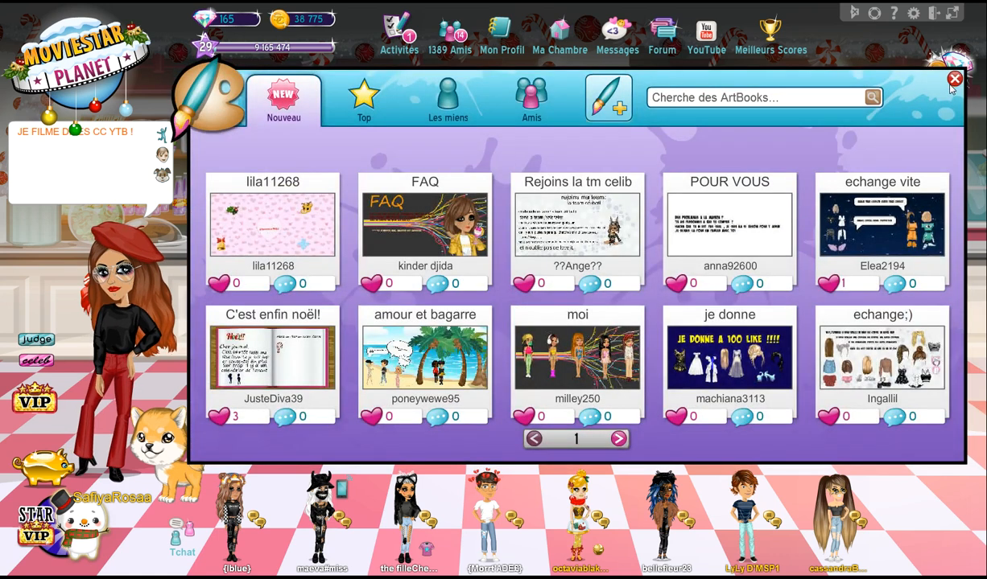
Go back to the city map, reopen the ArtBook gallery through Création, and start a new ArtBook.
{"action": "left_click", "coordinate": [955, 79]}
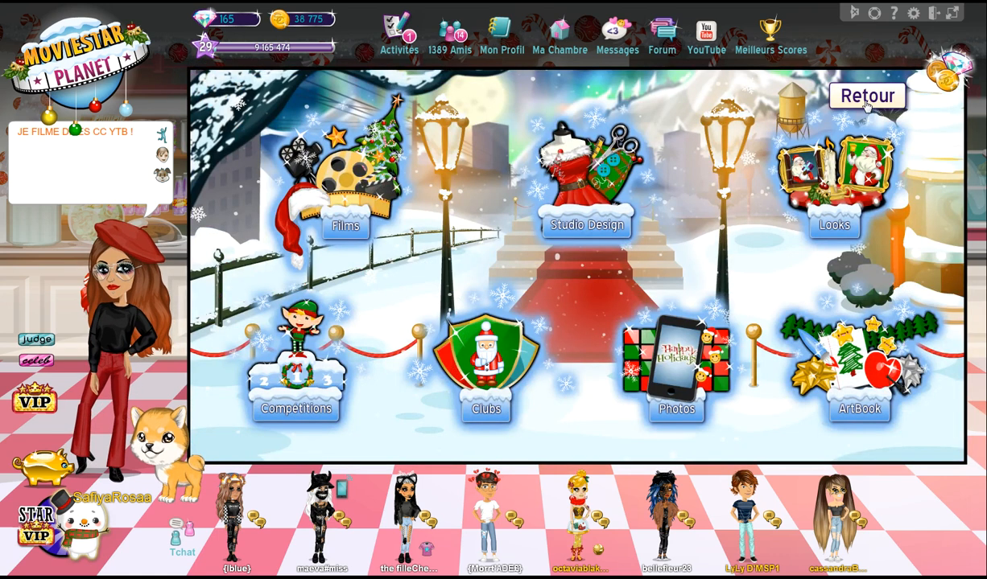
{"action": "left_click", "coordinate": [835, 96]}
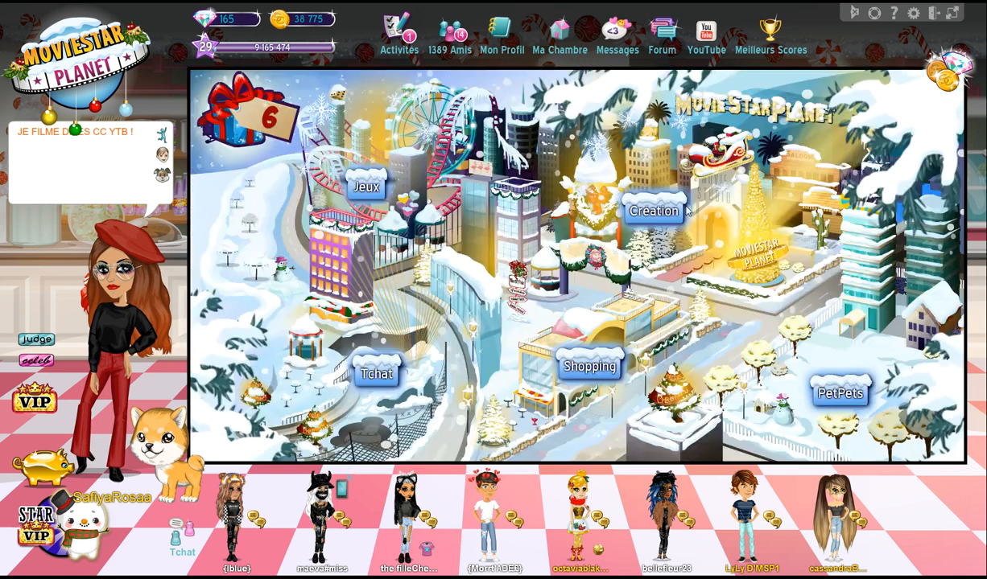
{"action": "left_click", "coordinate": [654, 209]}
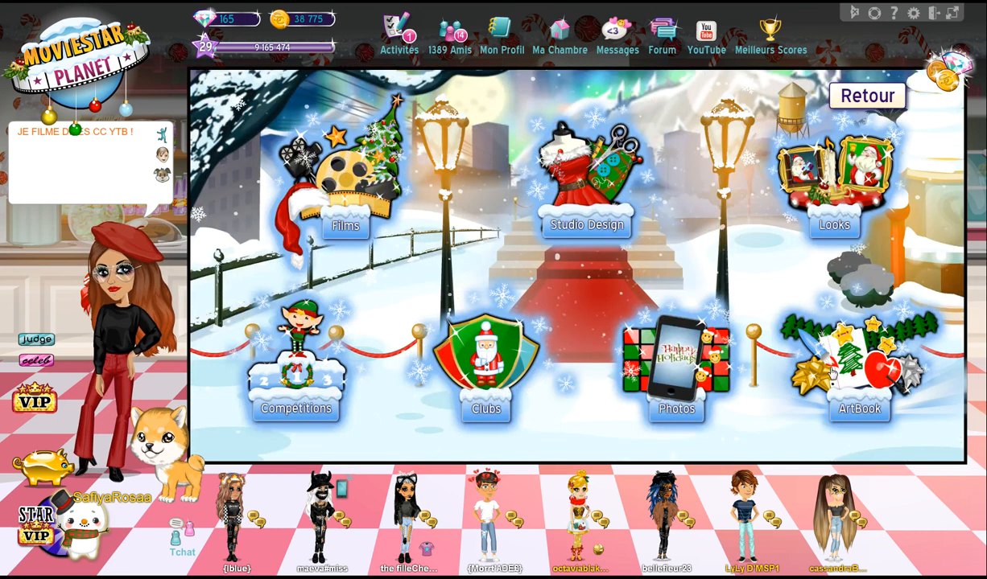
{"action": "left_click", "coordinate": [857, 366]}
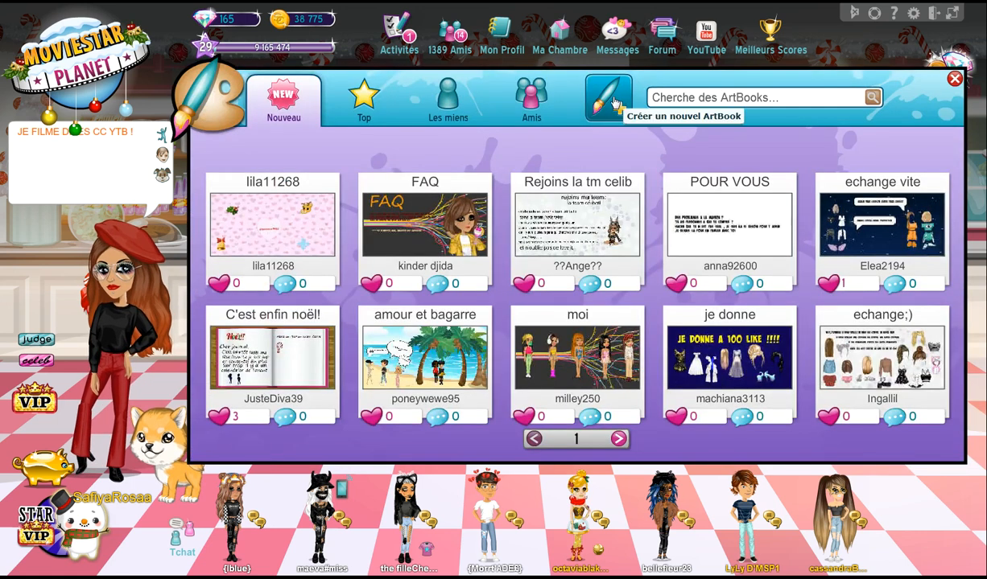
{"action": "left_click", "coordinate": [614, 103]}
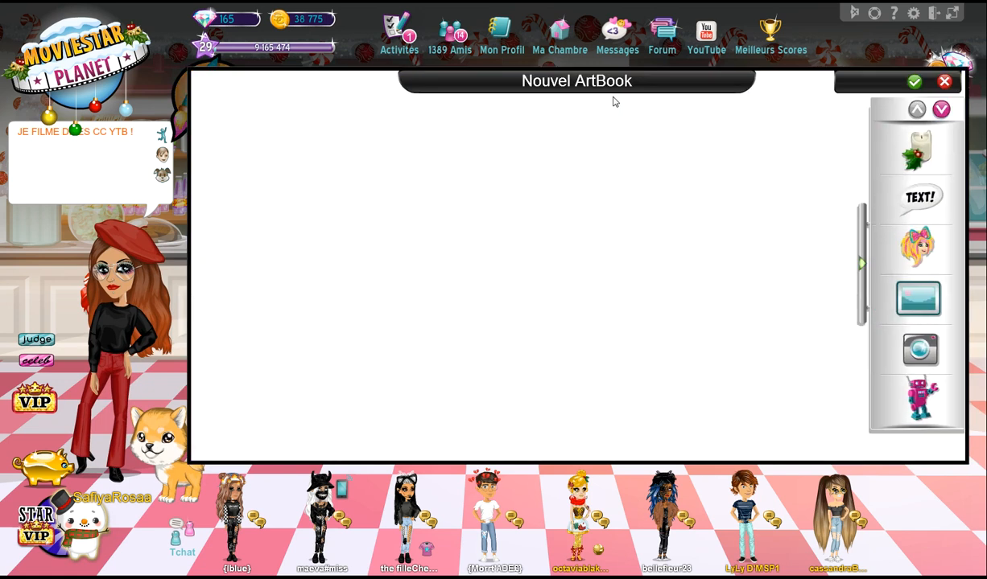
Place a bright green square from the shapes near the page's upper edge and enlarge it to fill most of the height.
{"action": "left_click", "coordinate": [943, 112]}
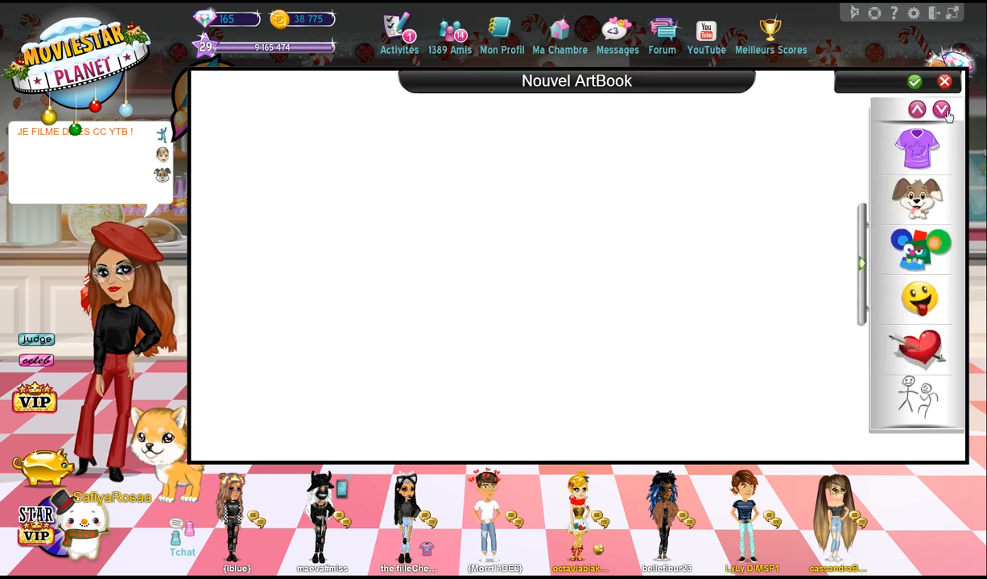
{"action": "left_click", "coordinate": [923, 259]}
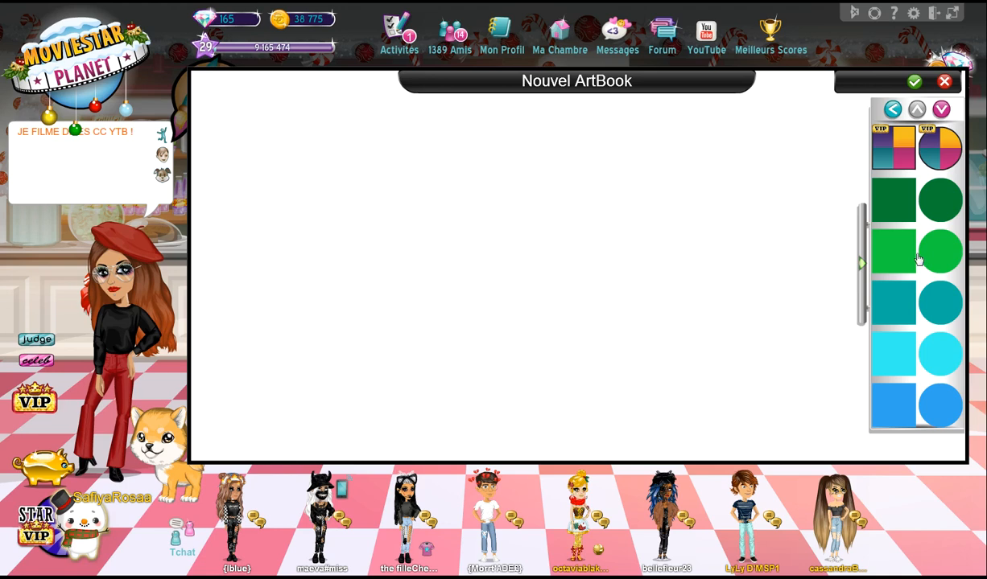
{"action": "left_click_drag", "start_coordinate": [907, 256], "coordinate": [855, 243]}
{"action": "left_click_drag", "start_coordinate": [562, 156], "coordinate": [478, 148]}
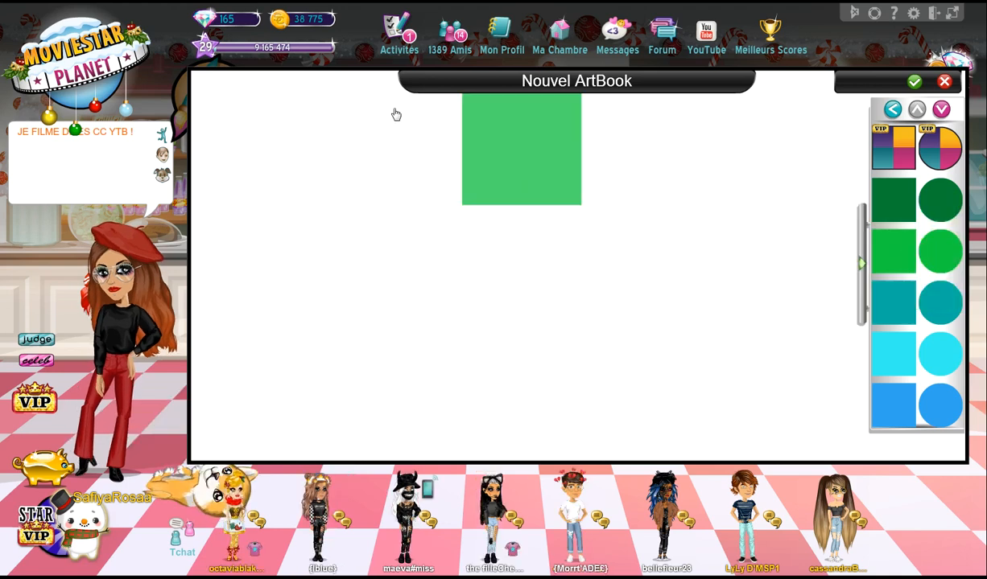
{"action": "left_click_drag", "start_coordinate": [397, 115], "coordinate": [374, 101]}
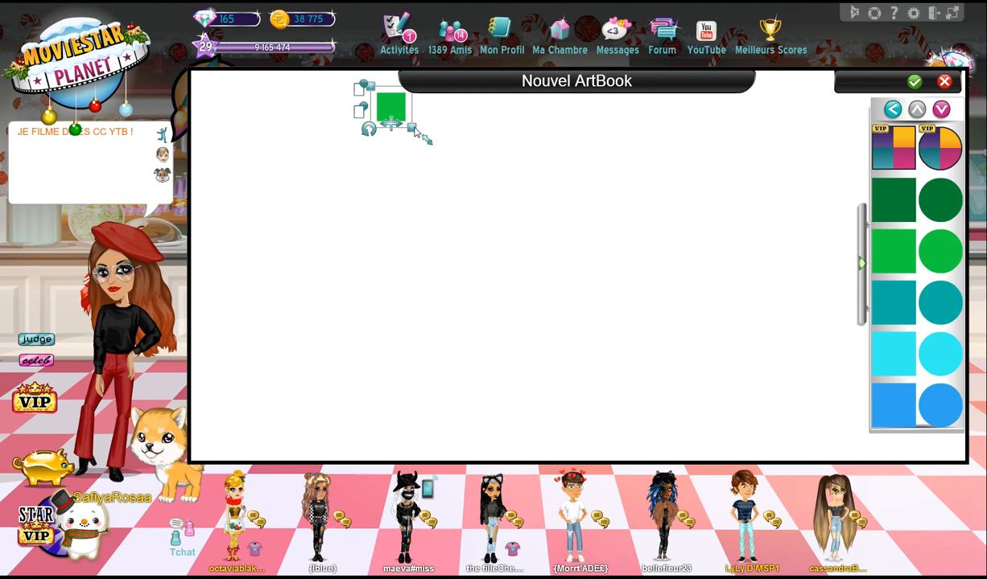
{"action": "left_click_drag", "start_coordinate": [412, 129], "coordinate": [882, 540]}
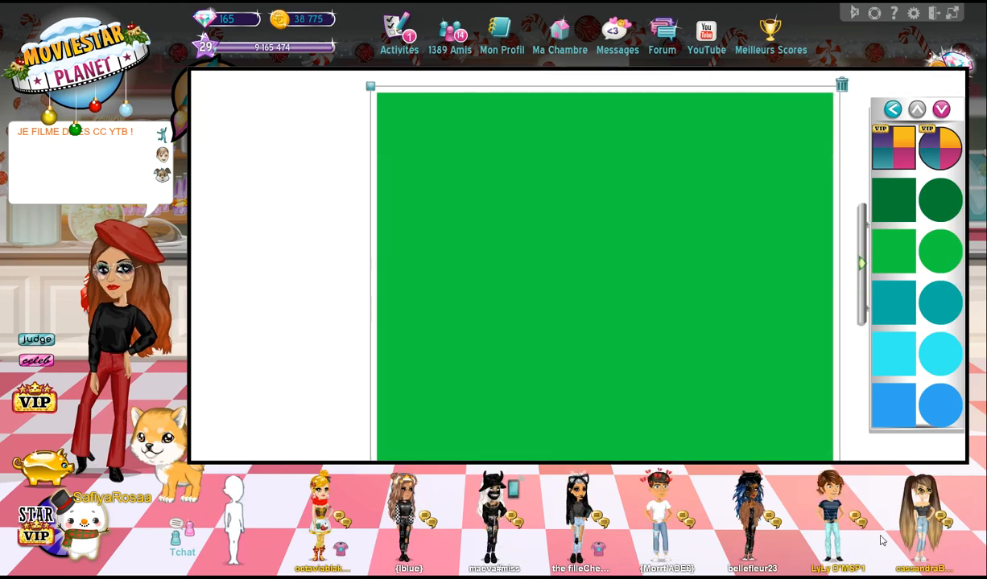
Enlarge and reposition the green square so it covers the full page height, leaving a white strip along one side.
{"action": "left_click_drag", "start_coordinate": [429, 94], "coordinate": [374, 86]}
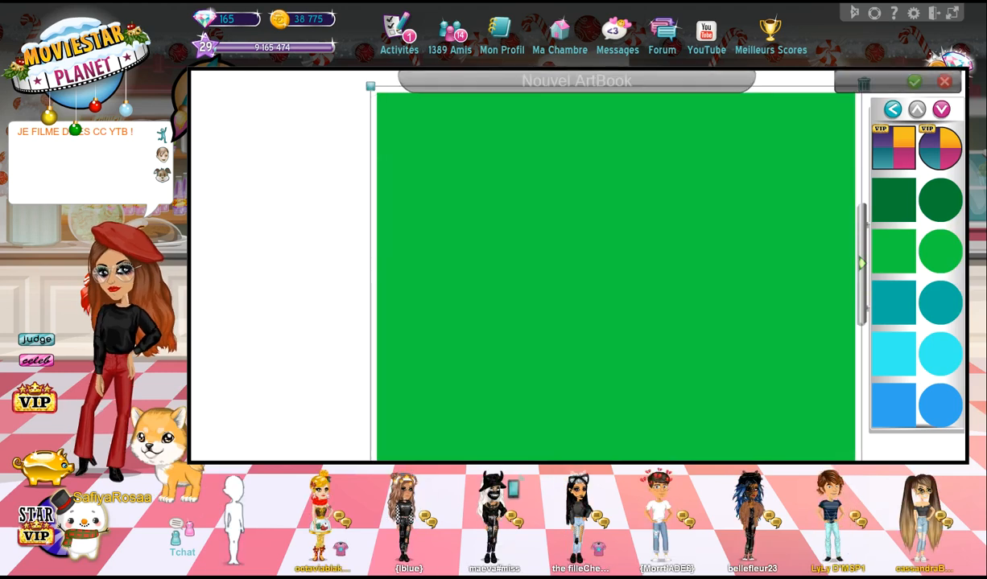
{"action": "left_click_drag", "start_coordinate": [372, 87], "coordinate": [331, 6]}
{"action": "left_click_drag", "start_coordinate": [524, 221], "coordinate": [385, 63]}
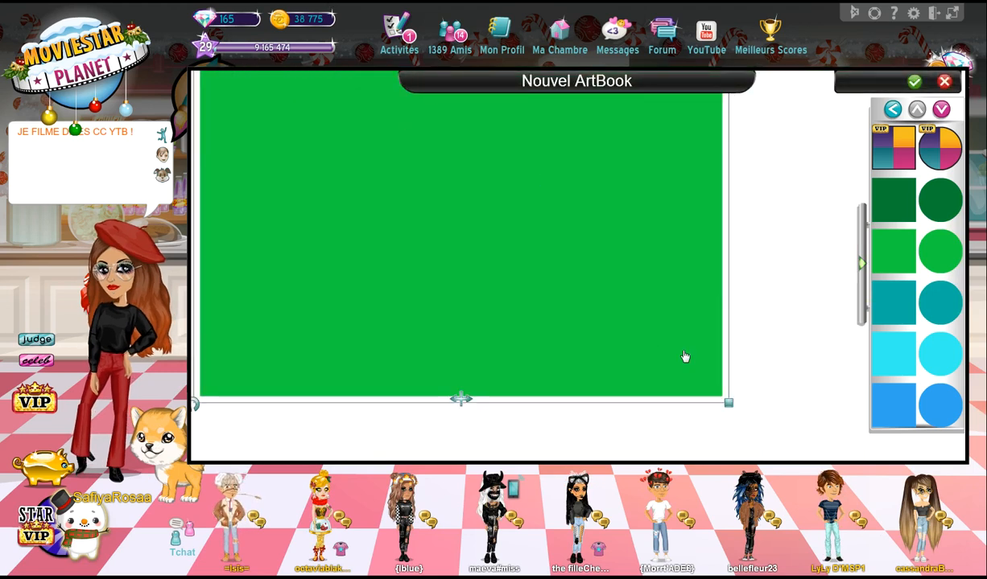
{"action": "left_click_drag", "start_coordinate": [729, 405], "coordinate": [924, 555]}
{"action": "left_click_drag", "start_coordinate": [683, 277], "coordinate": [752, 407]}
{"action": "left_click_drag", "start_coordinate": [432, 147], "coordinate": [476, 345]}
{"action": "left_click_drag", "start_coordinate": [301, 210], "coordinate": [430, 334]}
{"action": "left_click_drag", "start_coordinate": [584, 381], "coordinate": [497, 73]}
{"action": "left_click_drag", "start_coordinate": [598, 213], "coordinate": [539, 216]}
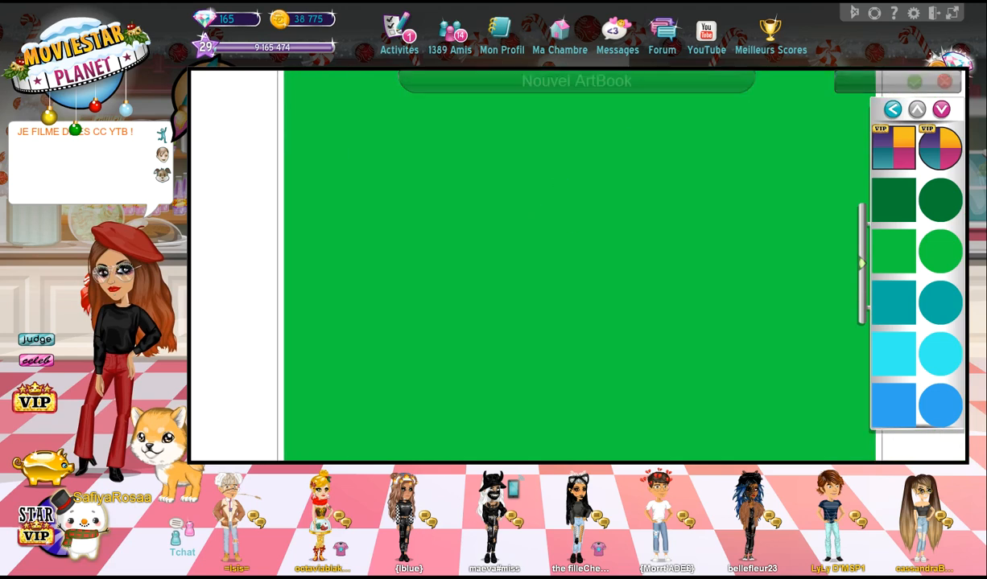
Add the avatar with the red beret from the character collection onto the green background.
{"action": "left_click", "coordinate": [941, 109]}
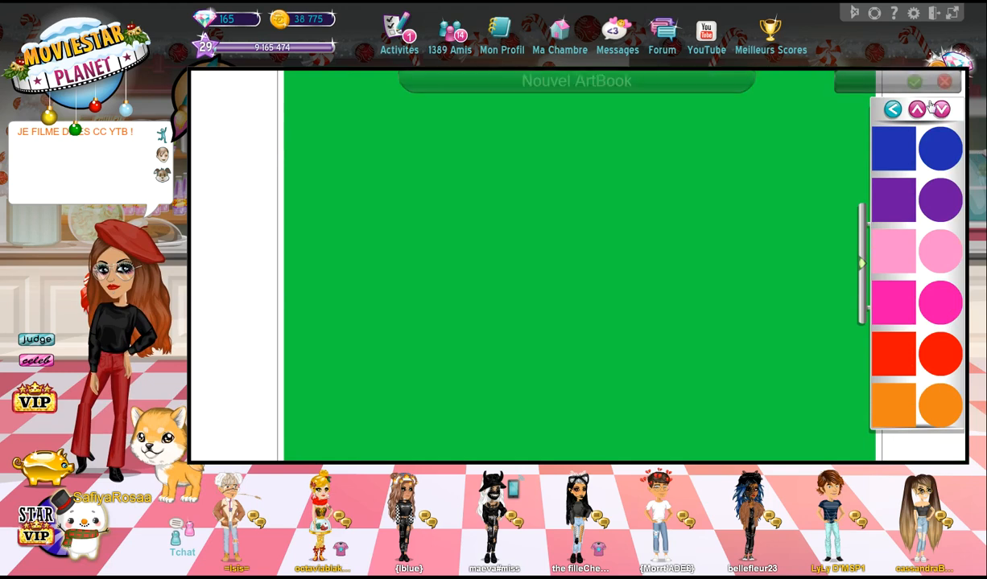
{"action": "left_click", "coordinate": [893, 112]}
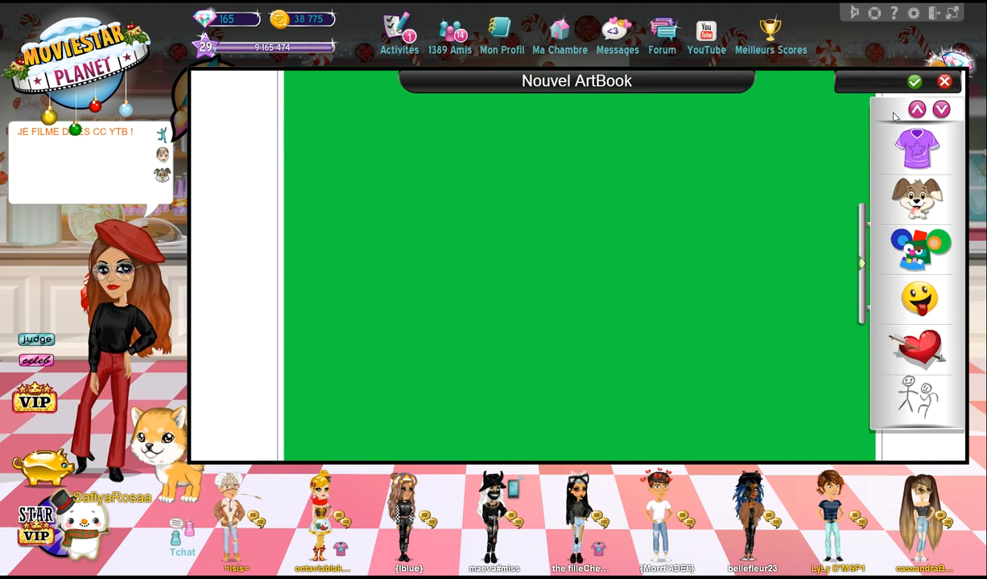
{"action": "left_click", "coordinate": [917, 110]}
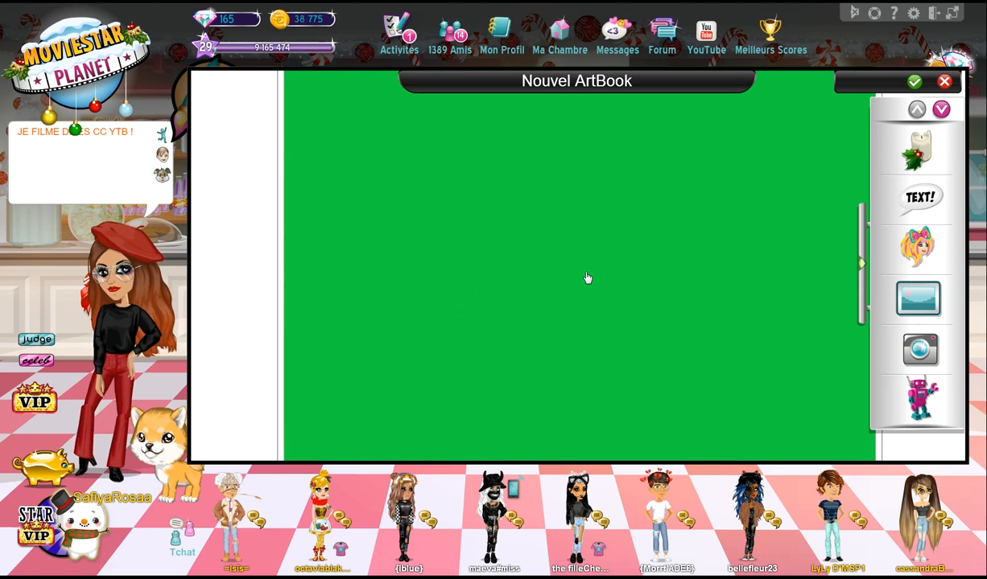
{"action": "left_click", "coordinate": [920, 246]}
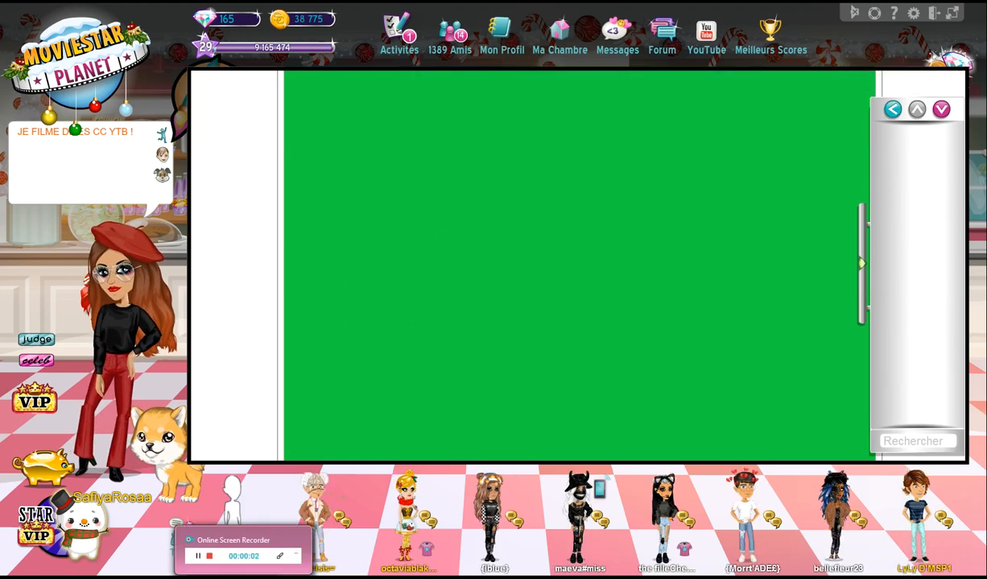
{"action": "left_click", "coordinate": [243, 578]}
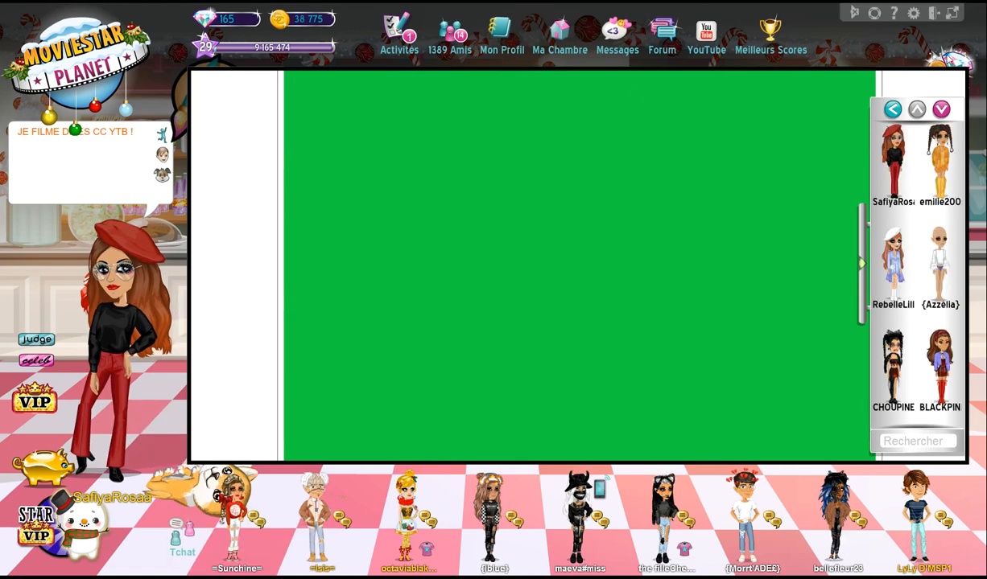
{"action": "left_click_drag", "start_coordinate": [900, 141], "coordinate": [505, 137]}
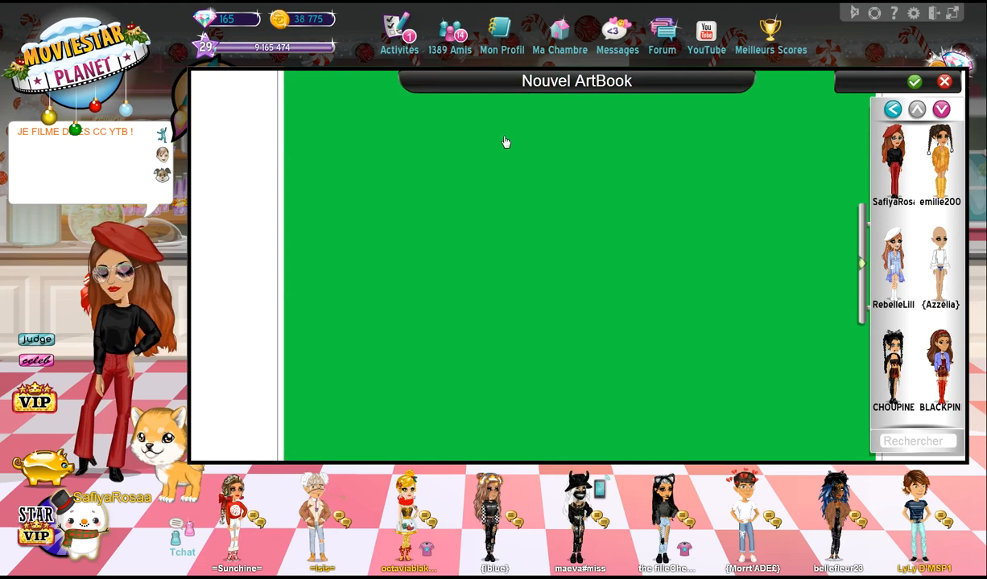
Resize the red-beret avatar to nearly the full page height and centre it on the green background.
{"action": "left_click_drag", "start_coordinate": [506, 142], "coordinate": [736, 452]}
{"action": "left_click_drag", "start_coordinate": [554, 216], "coordinate": [551, 210]}
{"action": "left_click_drag", "start_coordinate": [502, 104], "coordinate": [479, 87]}
{"action": "left_click_drag", "start_coordinate": [560, 180], "coordinate": [565, 190]}
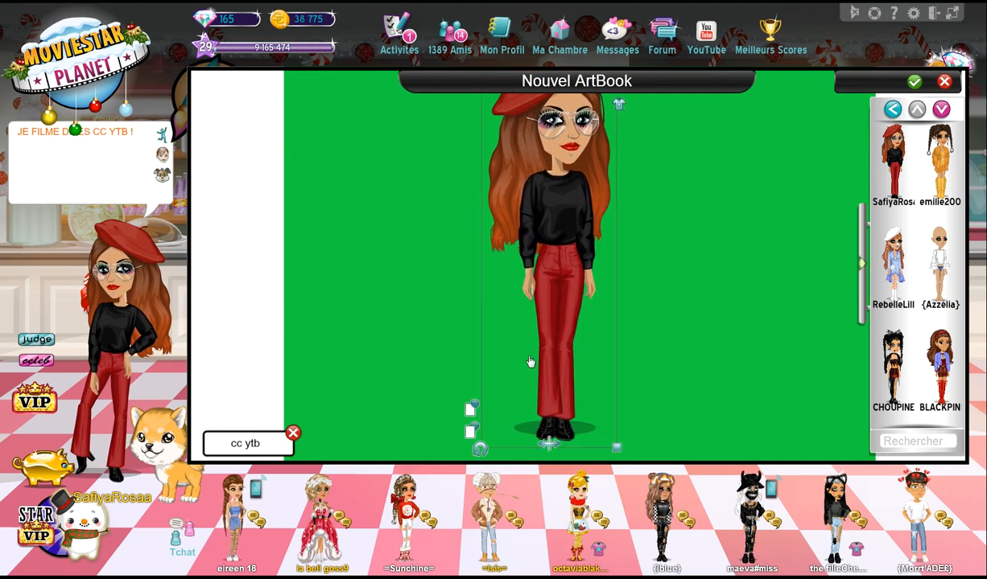
{"action": "left_click_drag", "start_coordinate": [616, 447], "coordinate": [610, 435]}
{"action": "left_click_drag", "start_coordinate": [535, 330], "coordinate": [537, 348]}
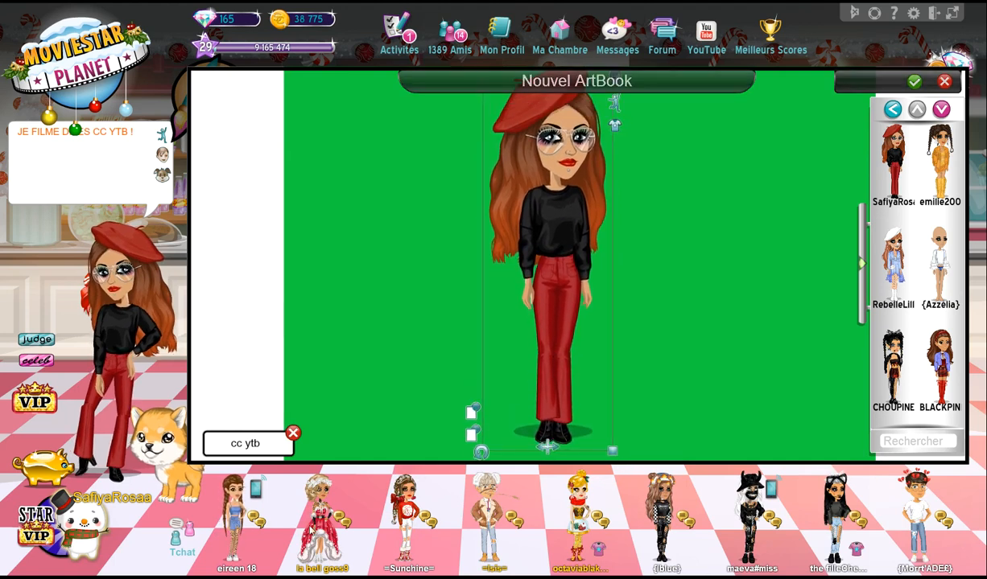
Answer the "cc ytb" chat with "DERIEN ET MERCI §" and "Derien et merci !*", and close the chat.
{"action": "left_click", "coordinate": [252, 455]}
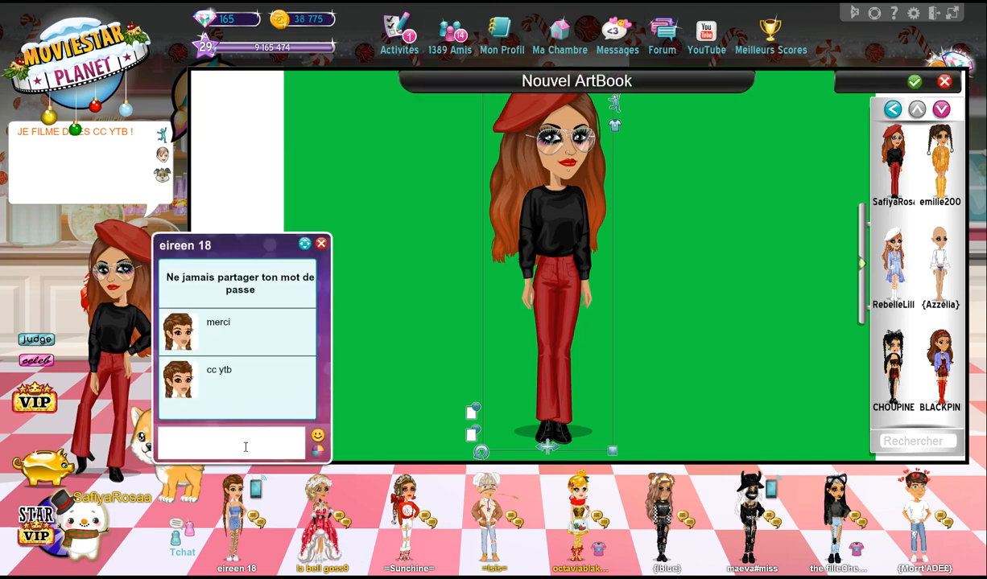
{"action": "type", "text": "DERIEN ET MERCI §"}
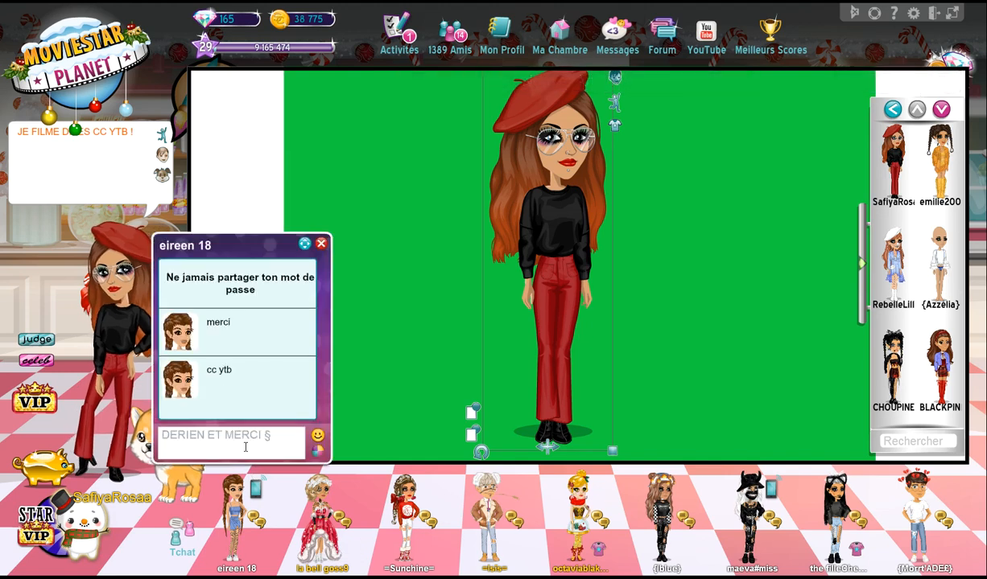
{"action": "key", "text": "Return"}
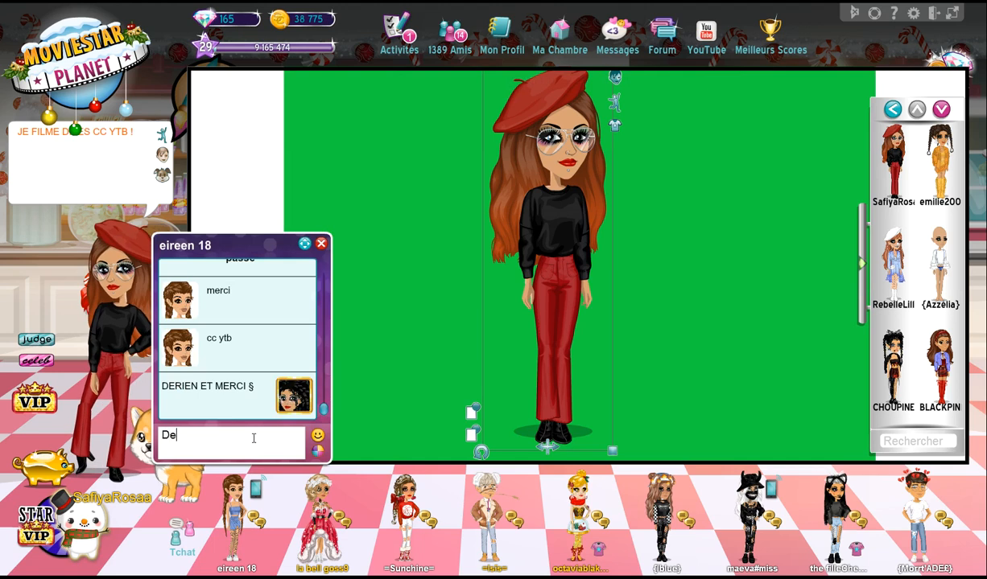
{"action": "type", "text": "Derien et merci !"}
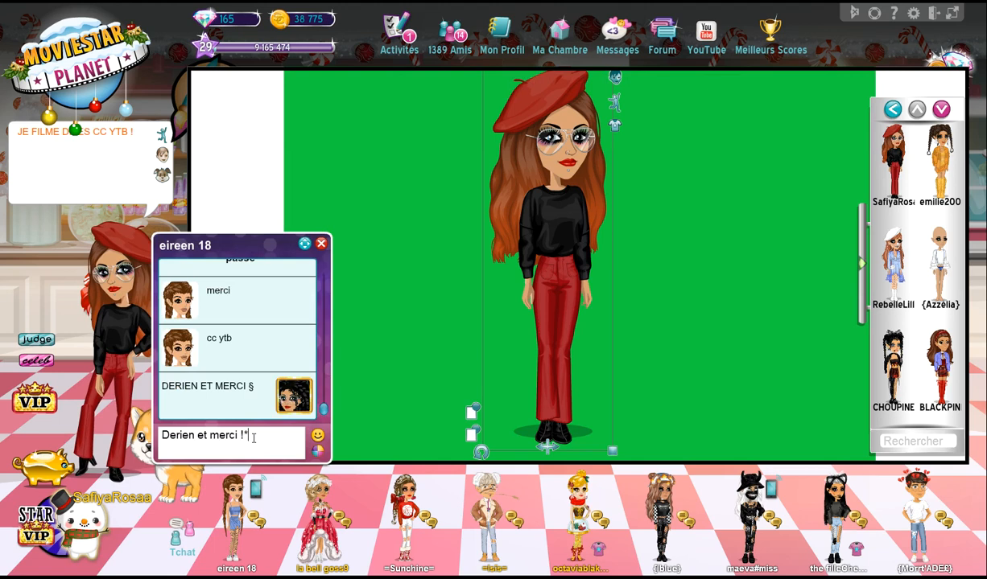
{"action": "key", "text": "Return"}
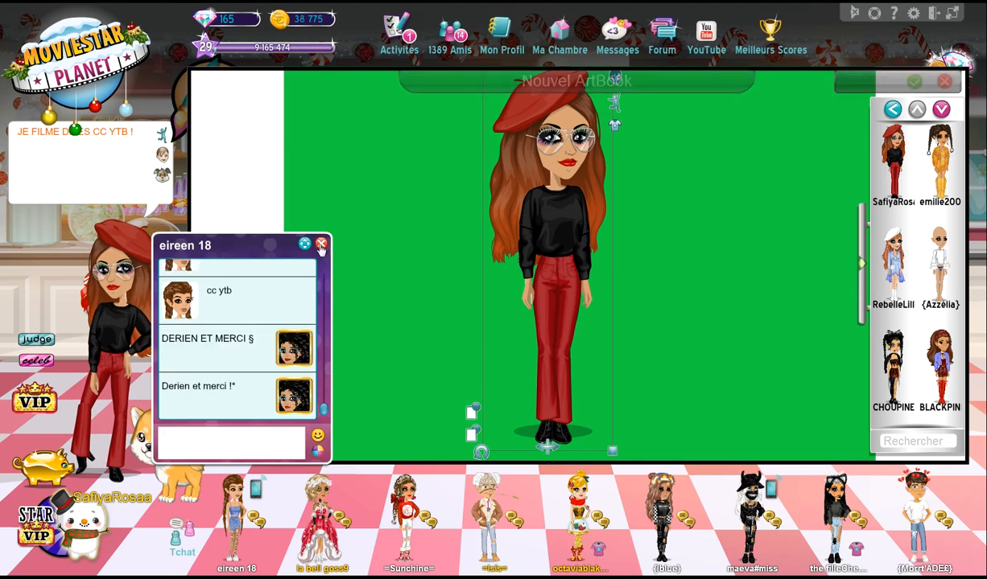
{"action": "key", "text": "Escape"}
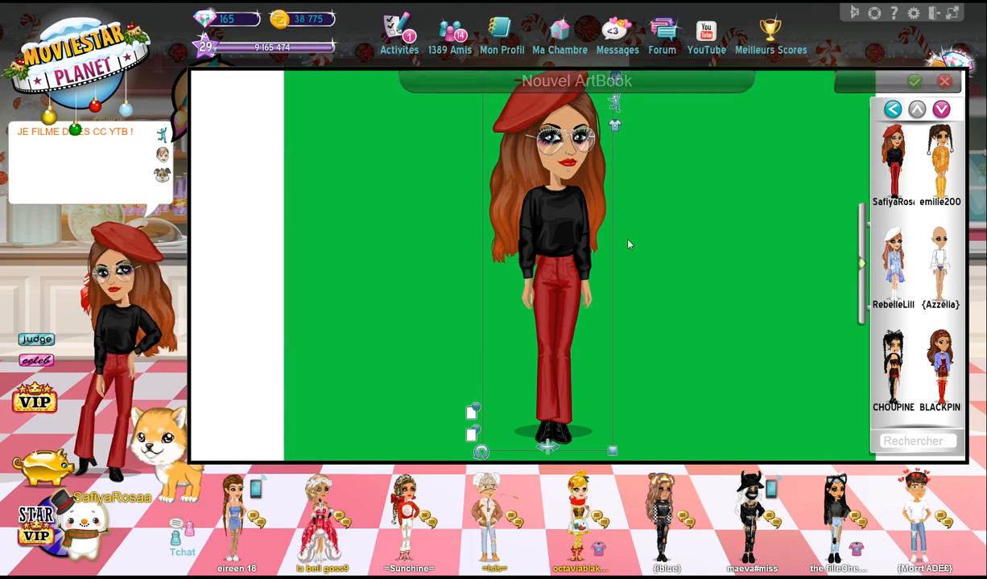
{"action": "type", "text": "Dr"}
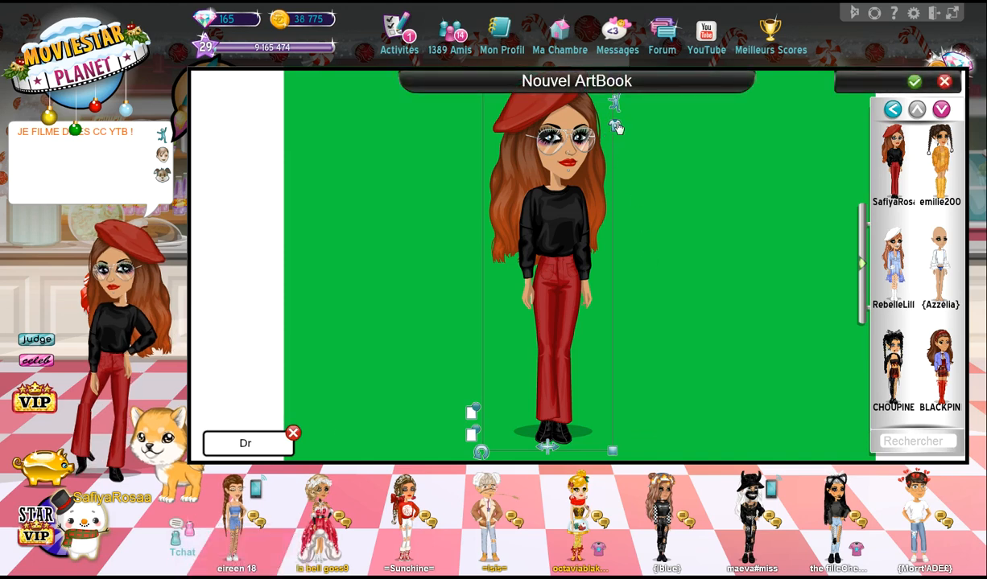
Dress the avatar in a yellow top, black off-shoulder jacket, ripped grey jeans and white sneakers, with long brown hair and no beret.
{"action": "left_click", "coordinate": [616, 125]}
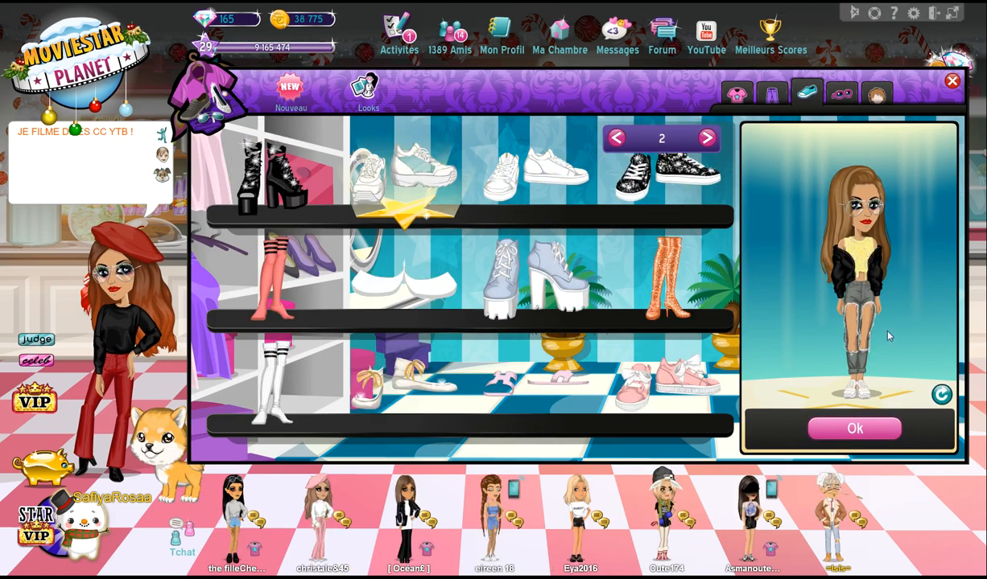
{"action": "left_click", "coordinate": [850, 433]}
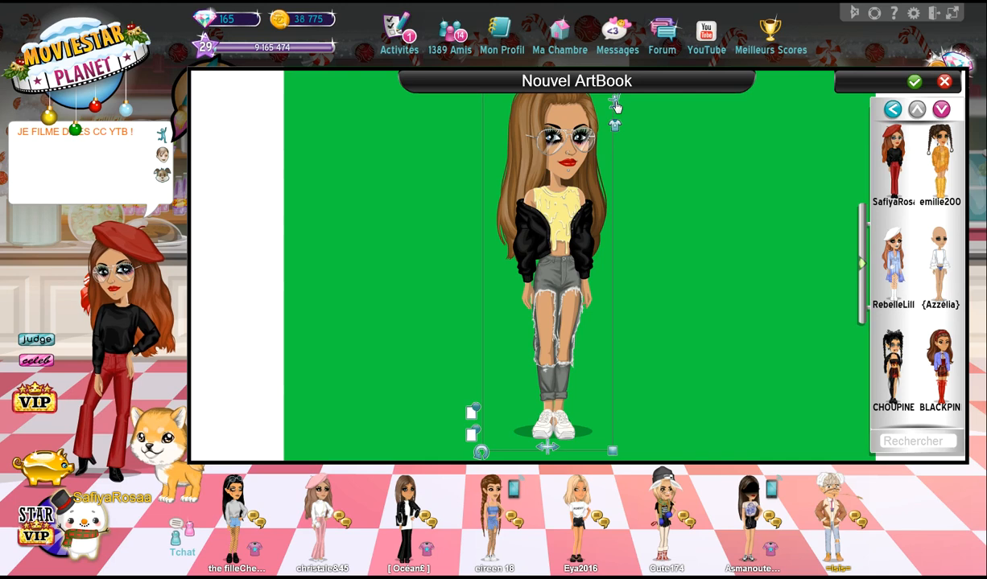
Apply the "Cute as I am!" pose from the Poses category to the avatar.
{"action": "left_click", "coordinate": [615, 104]}
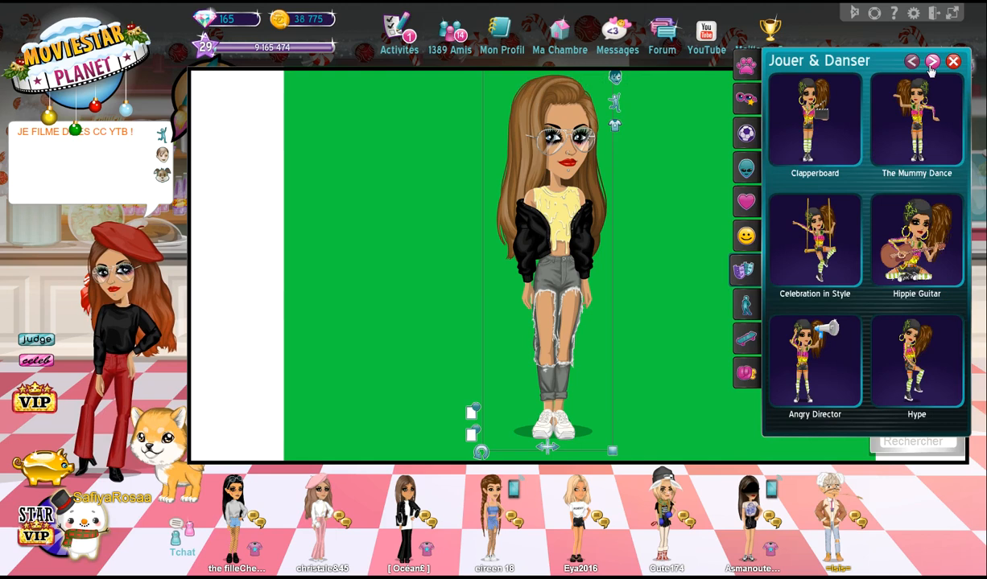
{"action": "left_click", "coordinate": [930, 67]}
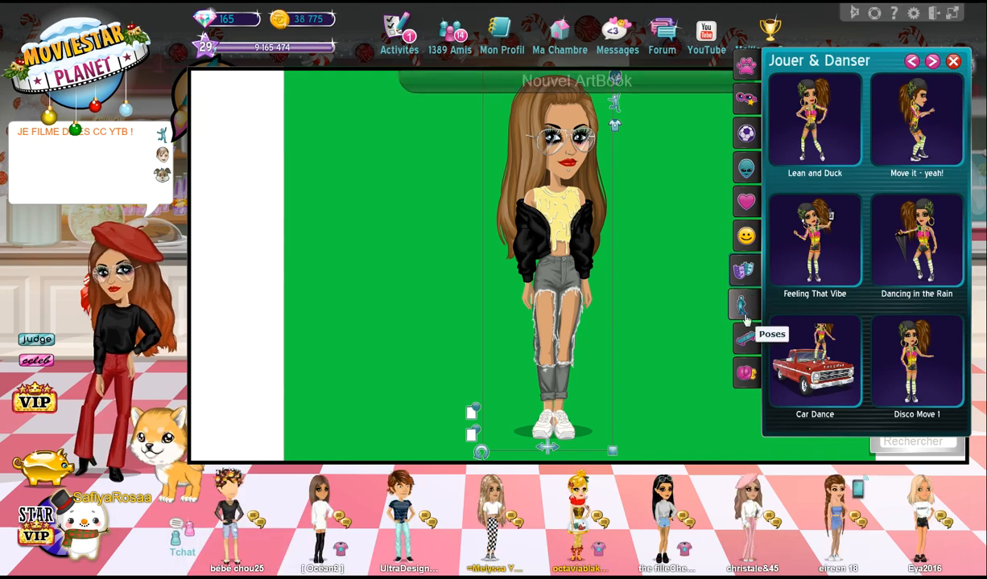
{"action": "left_click", "coordinate": [745, 305]}
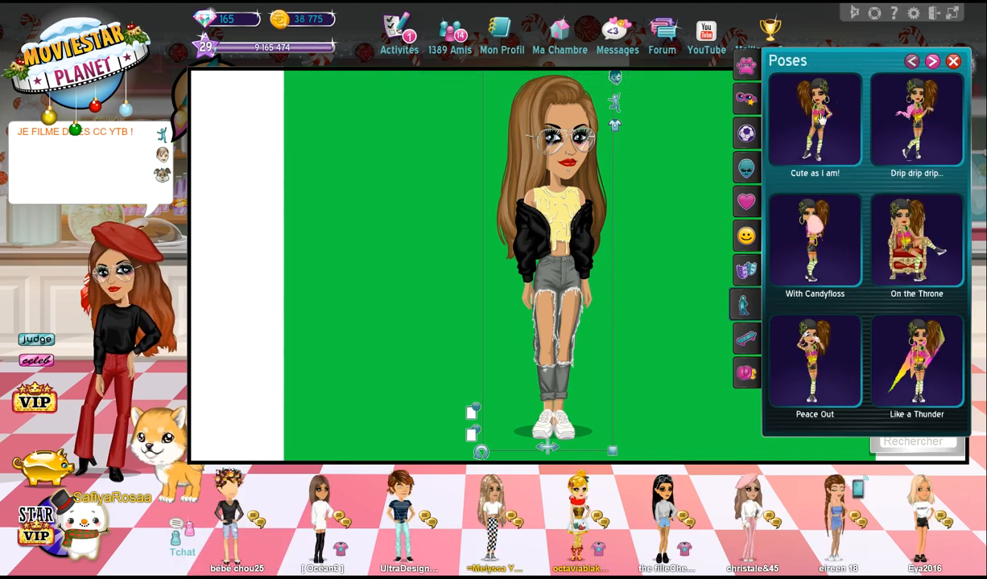
{"action": "left_click", "coordinate": [829, 113]}
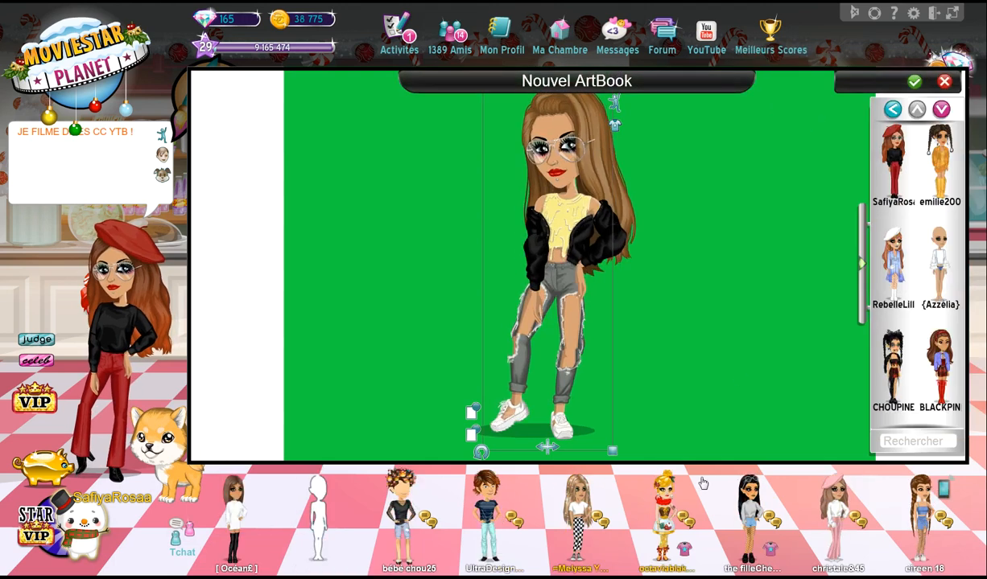
Hide the ArtBook's editing controls and capture the posed avatar with its surrounding green background using Outil Capture.
{"action": "left_click", "coordinate": [862, 266]}
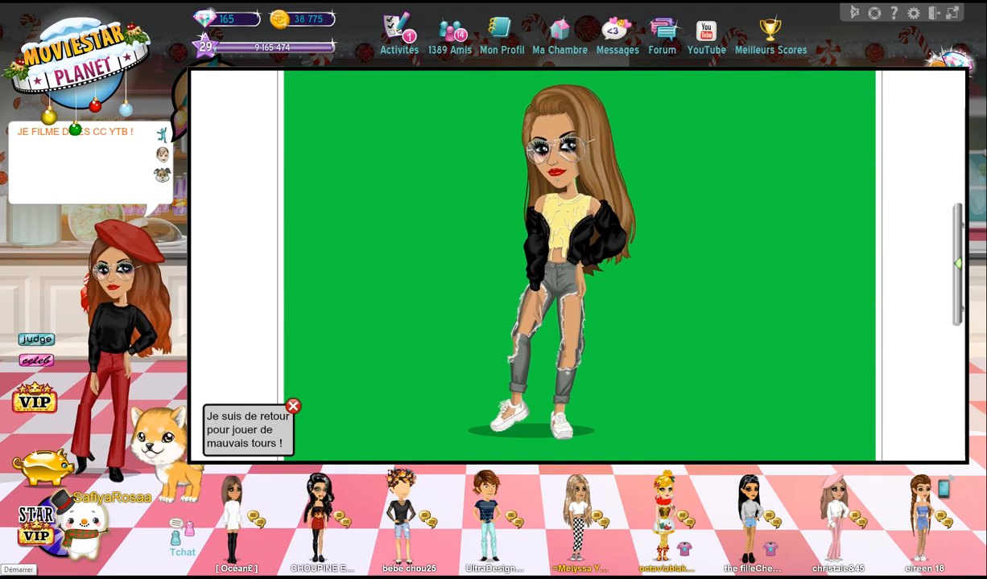
{"action": "left_click", "coordinate": [8, 572]}
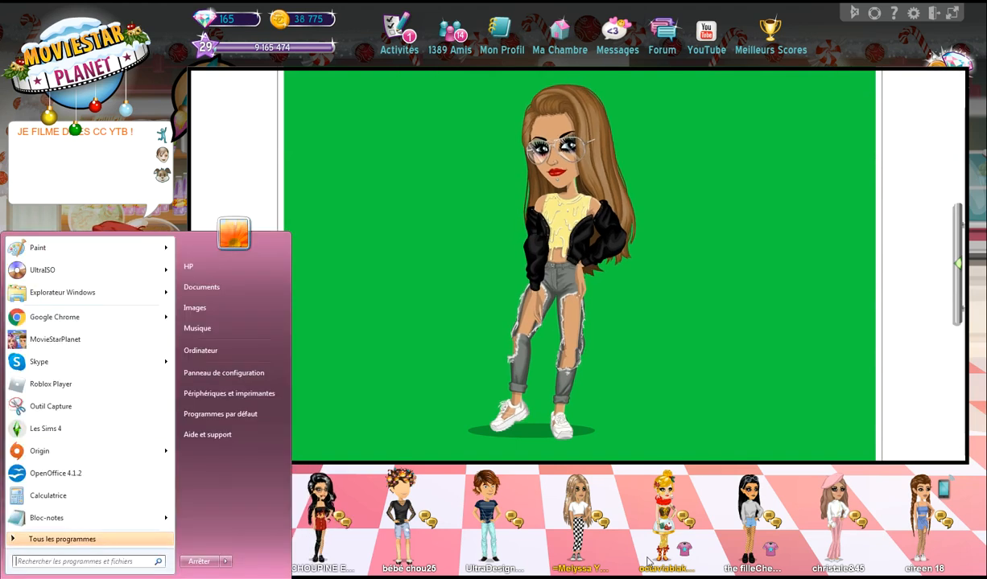
{"action": "left_click", "coordinate": [103, 416]}
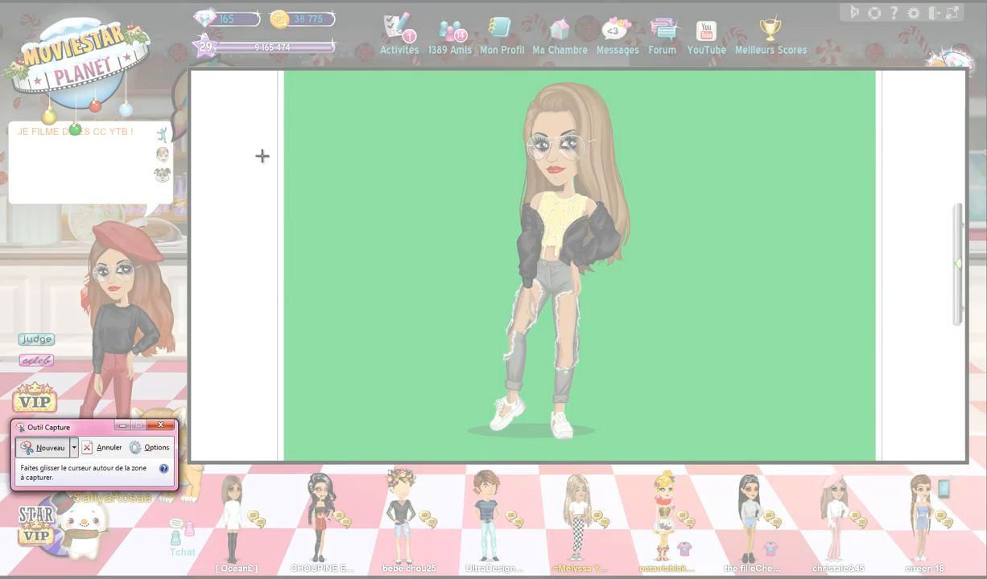
{"action": "left_click_drag", "start_coordinate": [372, 81], "coordinate": [773, 448]}
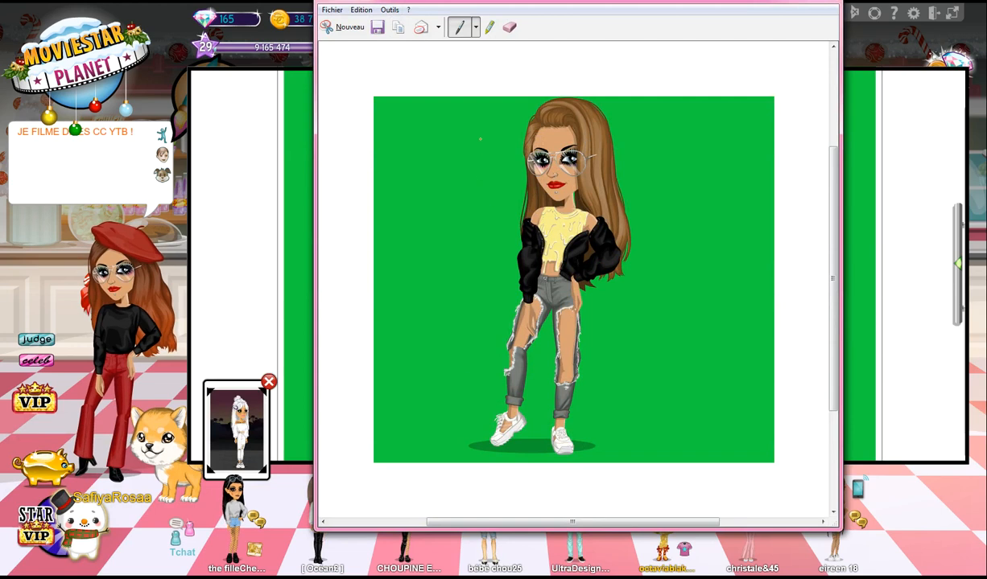
Save the avatar capture as PNG "COMMENT FAIRE UNE MINIATURE" in the Images library and close Outil Capture.
{"action": "left_click", "coordinate": [378, 31]}
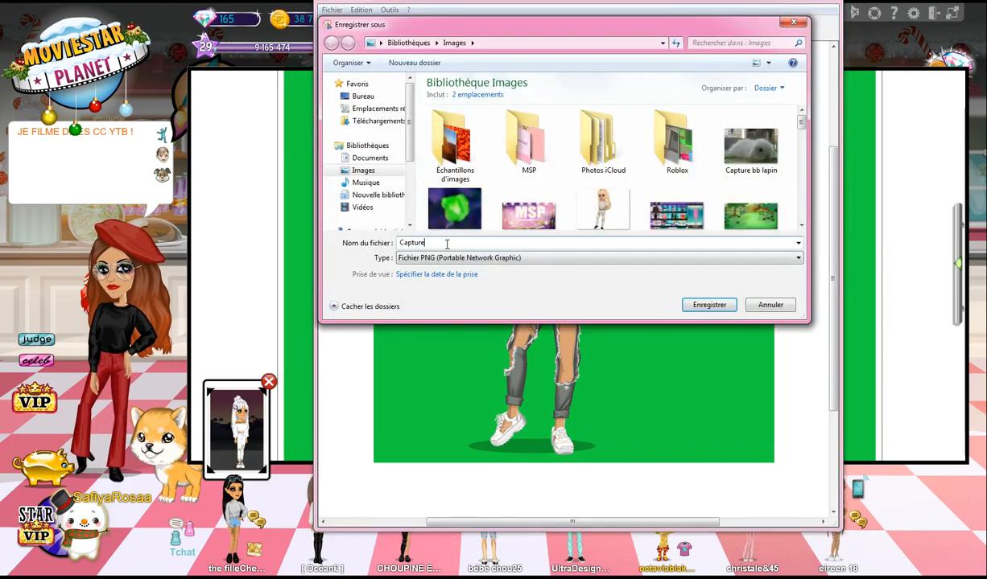
{"action": "type", "text": "COMM"}
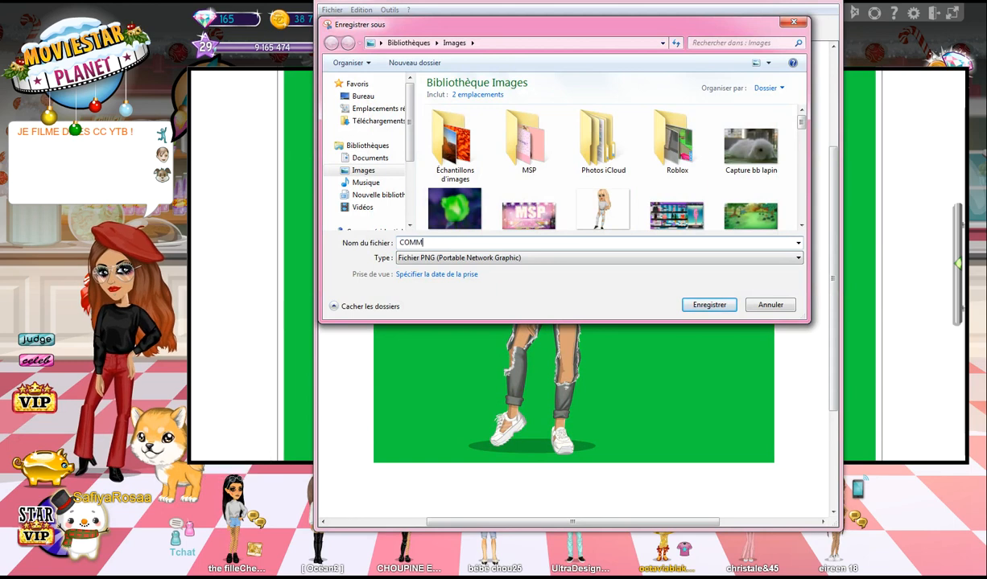
{"action": "type", "text": "ENT FAIRE UNE MINIATURE"}
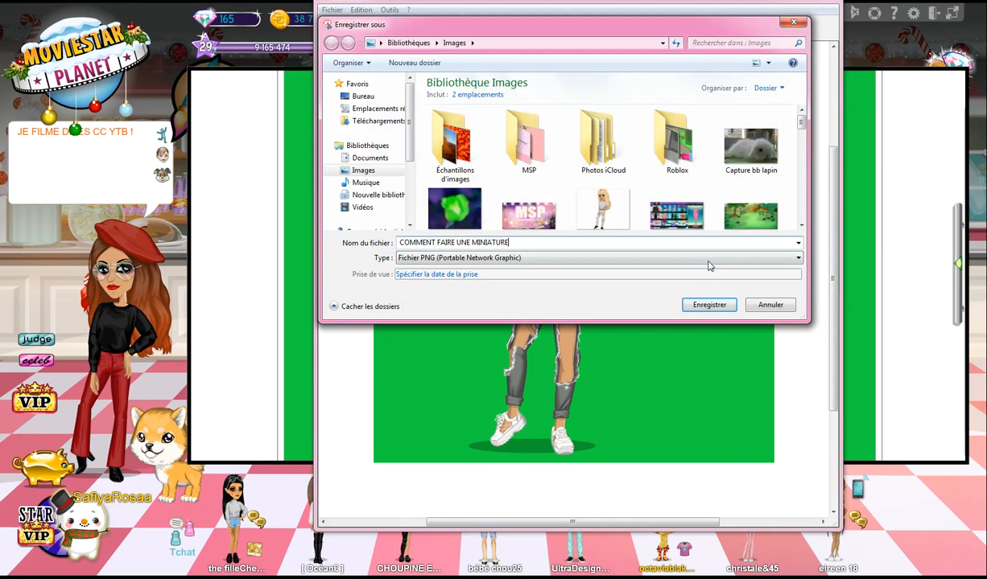
{"action": "left_click", "coordinate": [702, 307]}
{"action": "left_click", "coordinate": [824, 1]}
Leave the ArtBook without saving it and return to the MovieStarPlanet city map.
{"action": "left_click", "coordinate": [944, 81]}
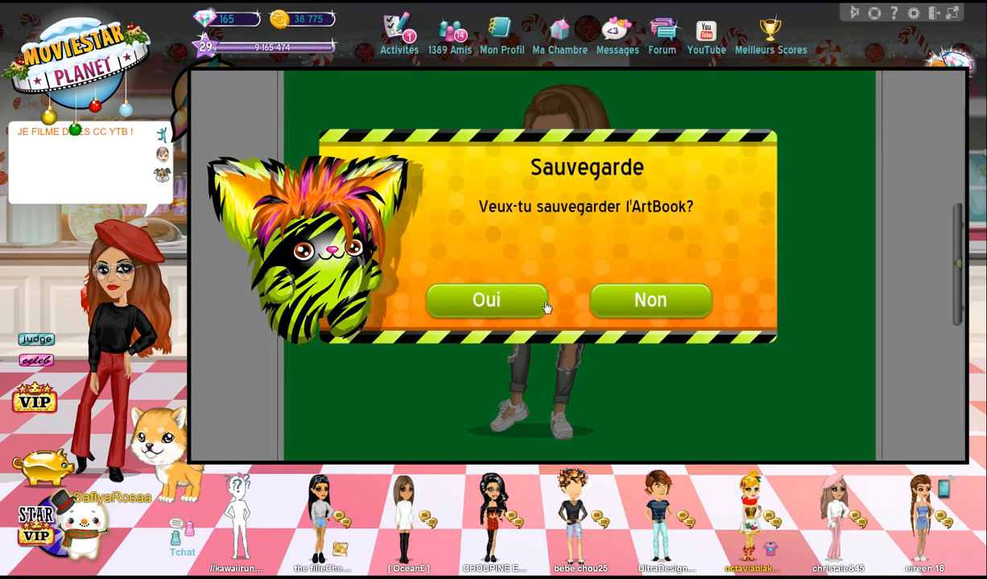
{"action": "left_click", "coordinate": [597, 300]}
{"action": "left_click", "coordinate": [954, 78]}
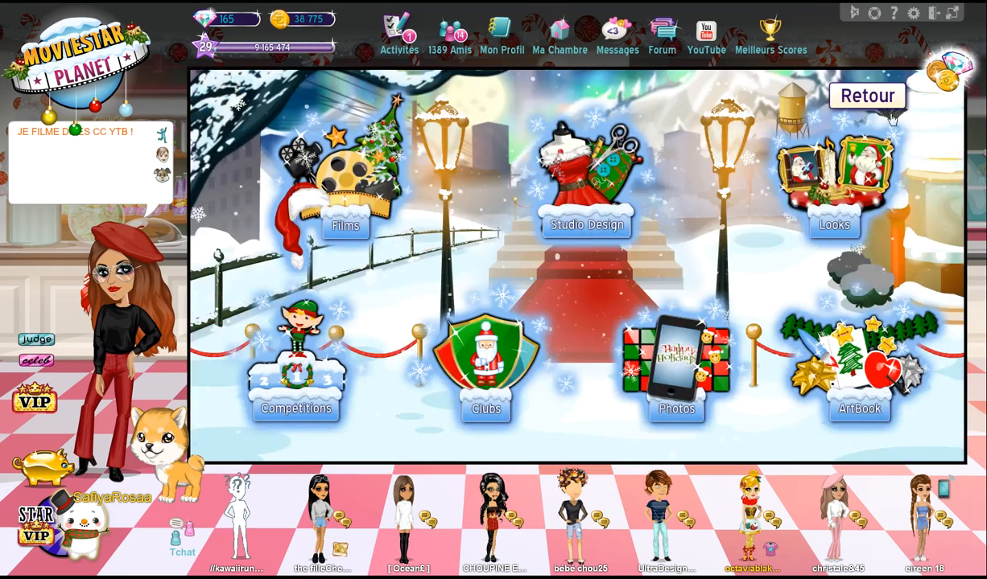
{"action": "left_click", "coordinate": [950, 72]}
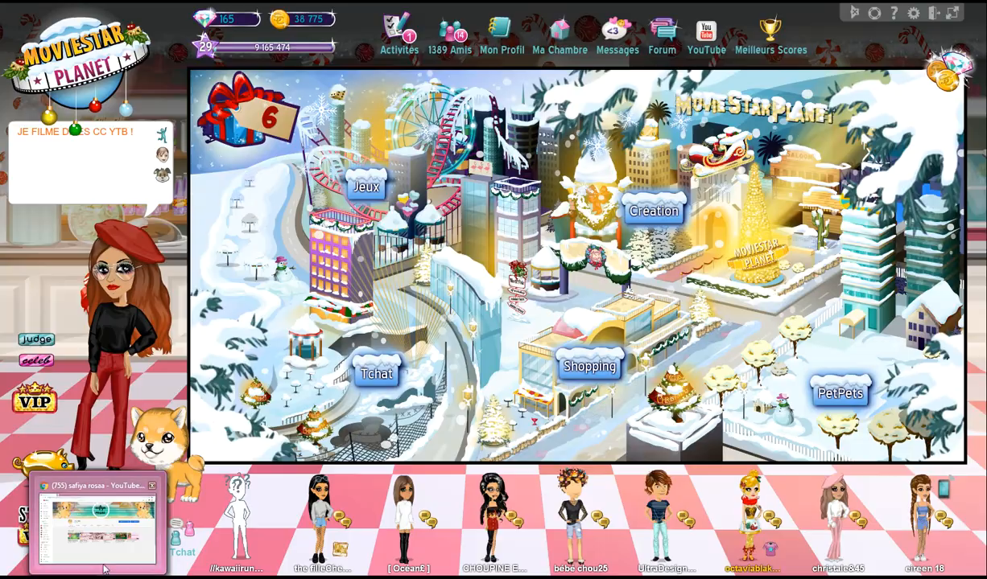
Switch to Google Chrome and run an image search for "fond tumblr" in a new tab.
{"action": "left_click", "coordinate": [104, 564]}
{"action": "left_click", "coordinate": [156, 2]}
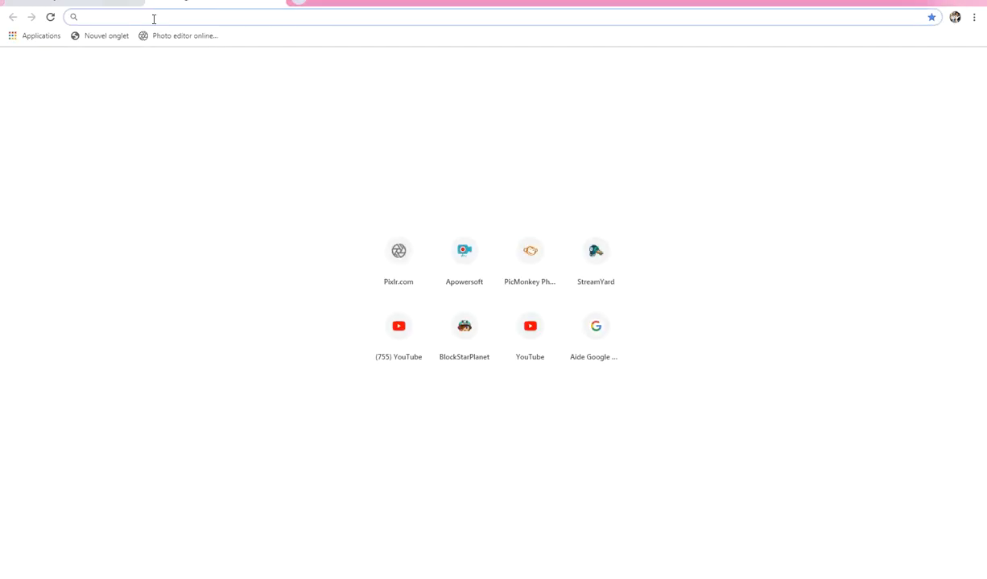
{"action": "type", "text": "fond tumbl"}
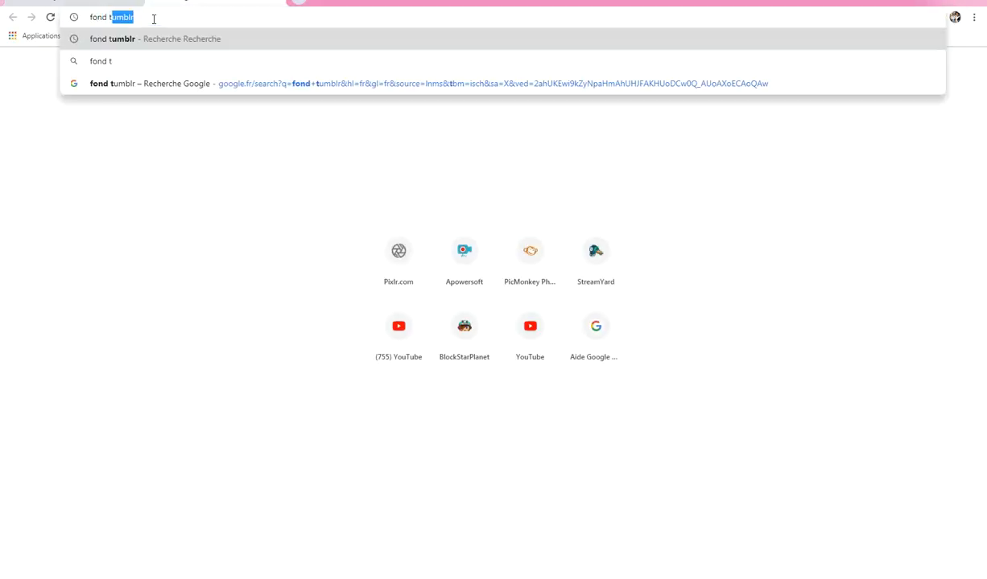
{"action": "type", "text": "r"}
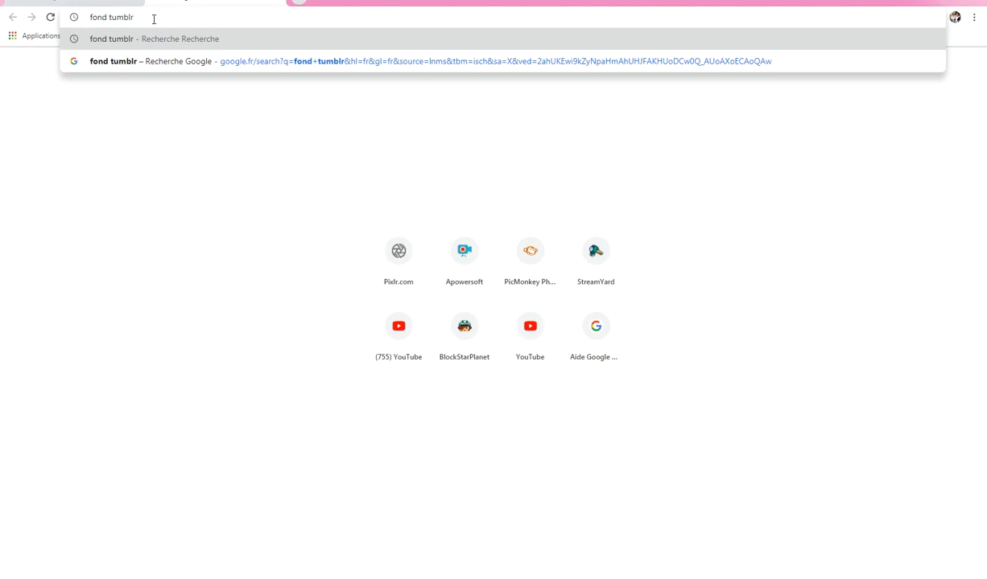
{"action": "key", "text": "Return"}
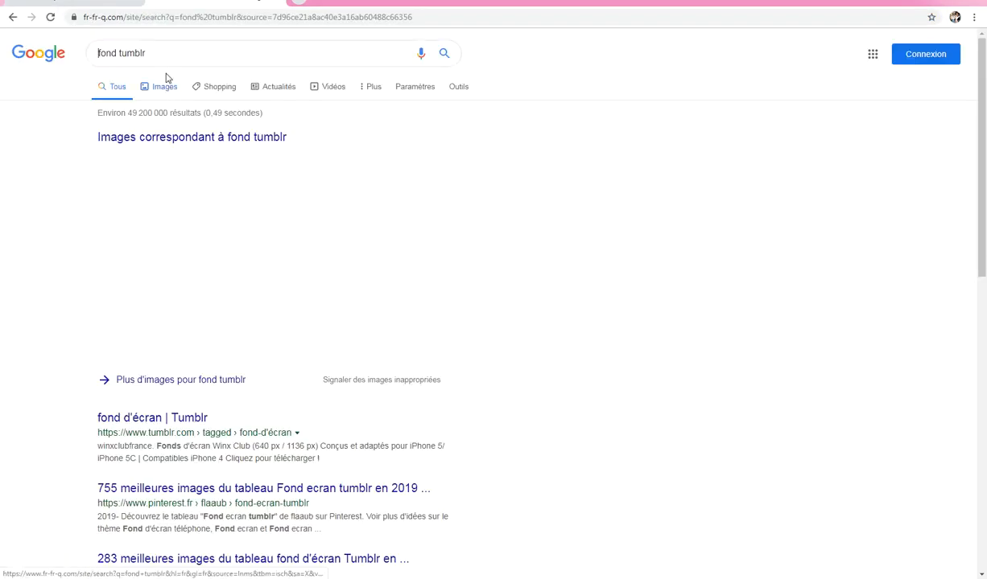
{"action": "left_click", "coordinate": [161, 93]}
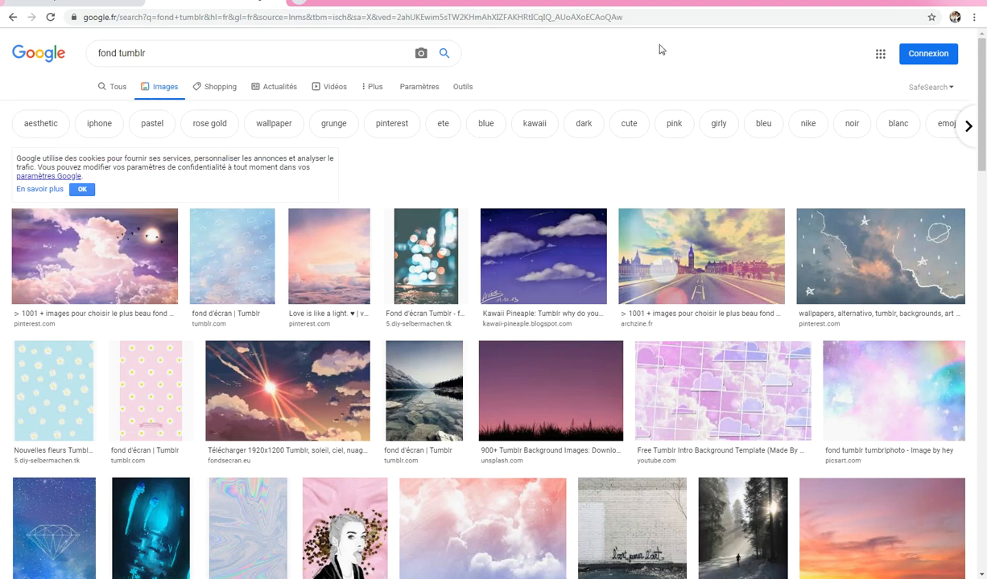
Find the "Pastel Background" holographic picture from pinterest.se among the image results and capture it with Outil Capture.
{"action": "left_click_drag", "start_coordinate": [981, 152], "coordinate": [971, 212]}
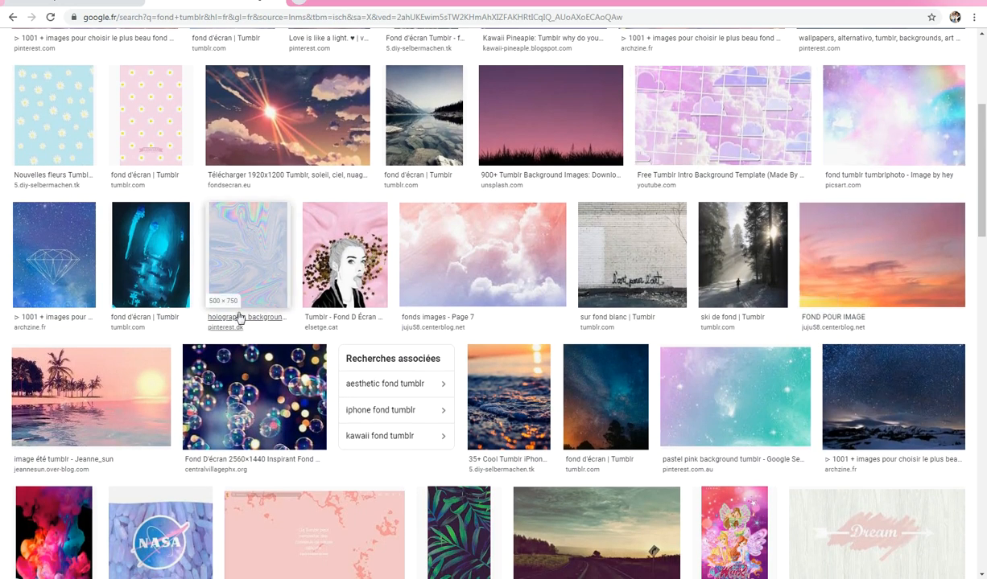
{"action": "scroll", "coordinate": [285, 327], "scroll_direction": "up", "scroll_amount": 1}
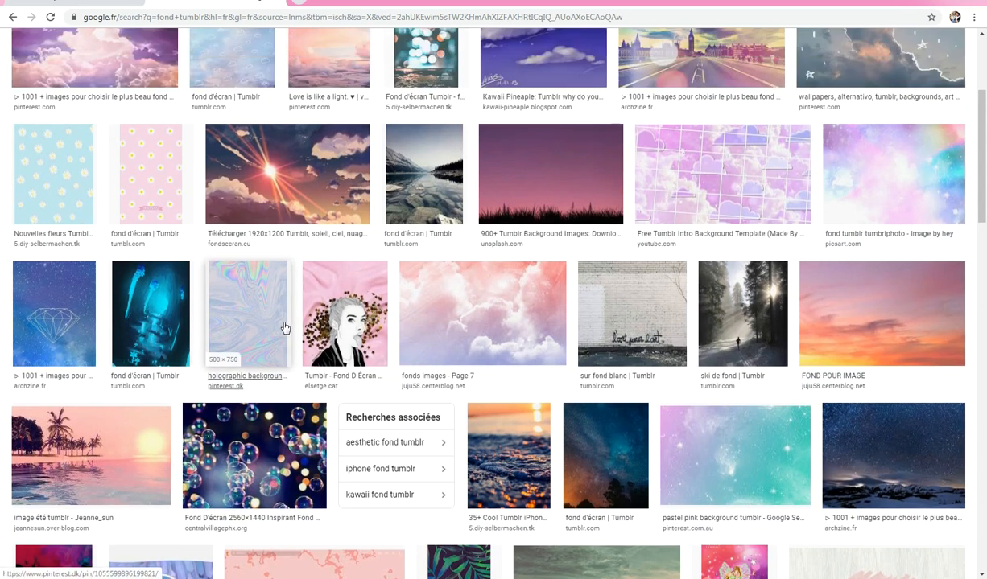
{"action": "scroll", "coordinate": [285, 328], "scroll_direction": "up", "scroll_amount": 1}
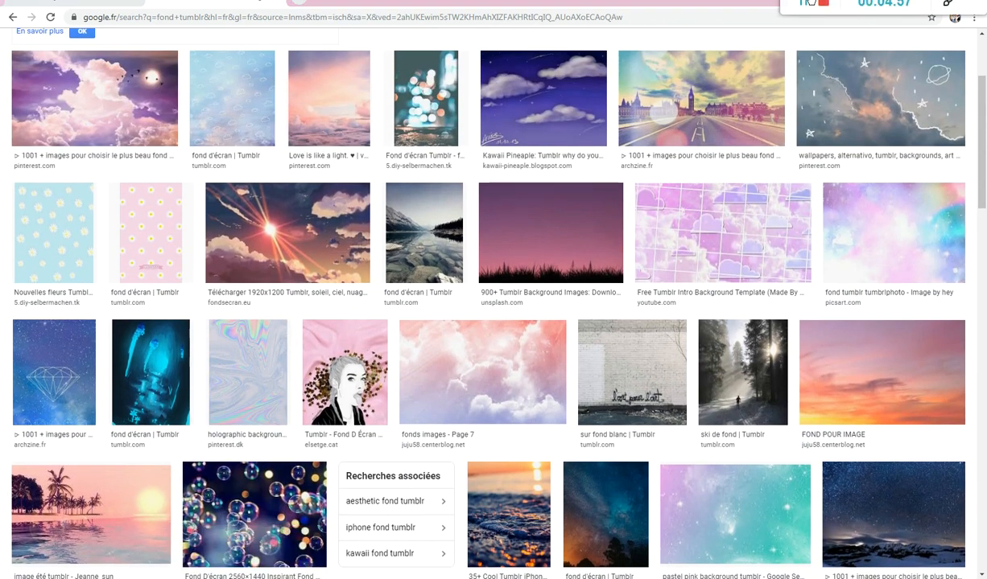
{"action": "scroll", "coordinate": [106, 211], "scroll_direction": "down", "scroll_amount": 7}
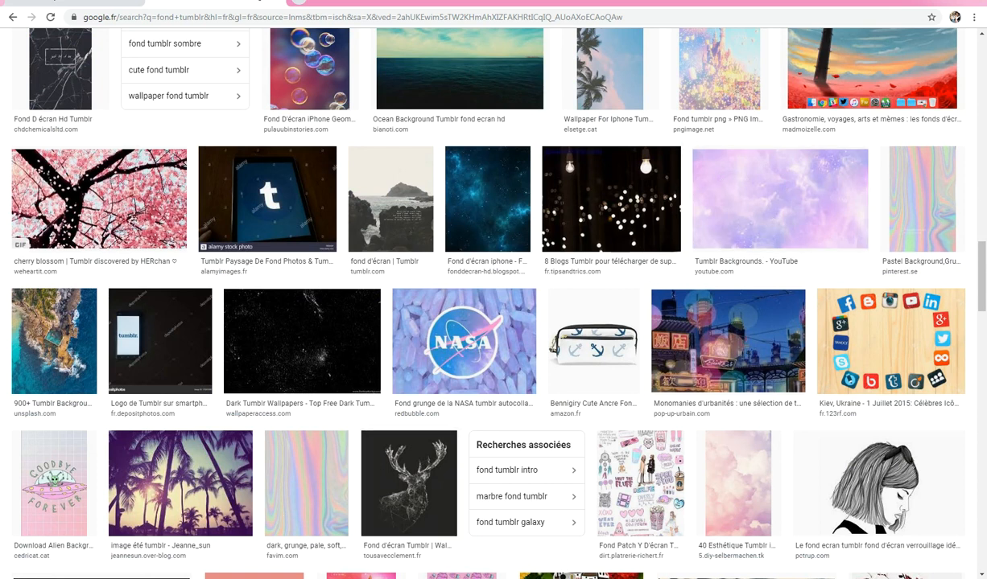
{"action": "key", "text": "super"}
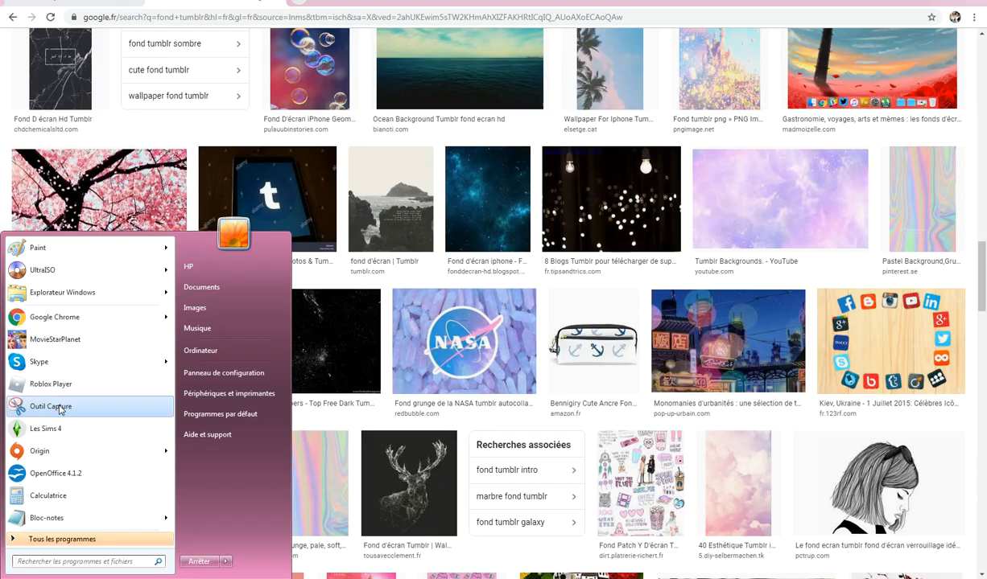
{"action": "left_click", "coordinate": [59, 408]}
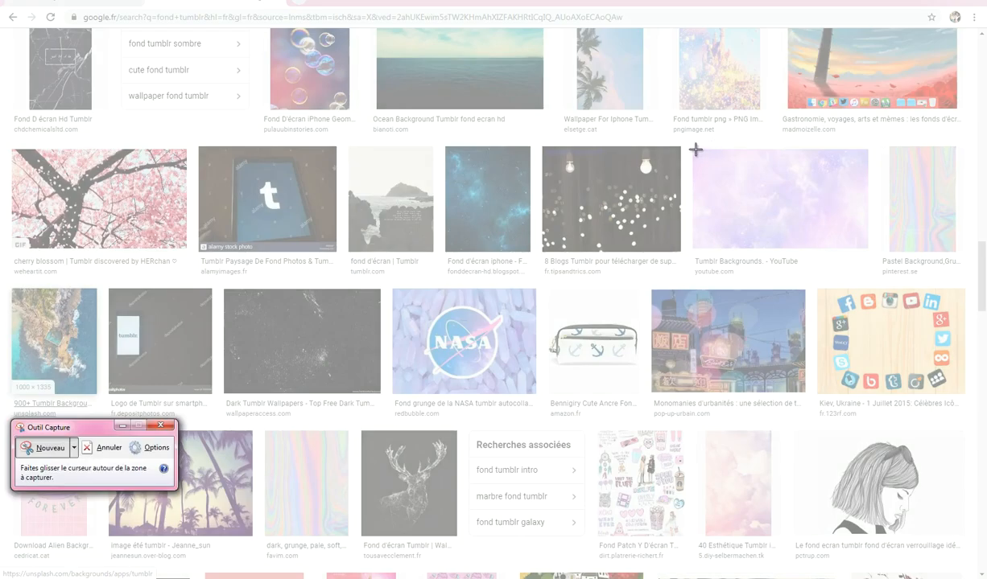
{"action": "left_click_drag", "start_coordinate": [891, 145], "coordinate": [955, 252]}
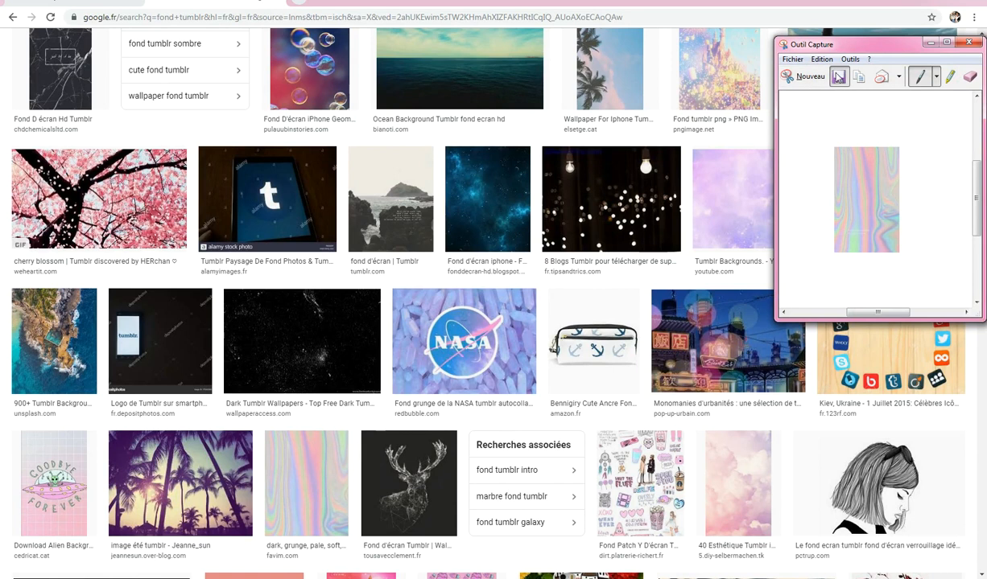
Save the background capture as PNG "COMMENT FAIRE UNE MINIATURE2" in the Images library and close Outil Capture.
{"action": "left_click", "coordinate": [838, 77]}
{"action": "left_click", "coordinate": [623, 291]}
{"action": "double_click", "coordinate": [624, 291]}
{"action": "key", "text": "BackSpace"}
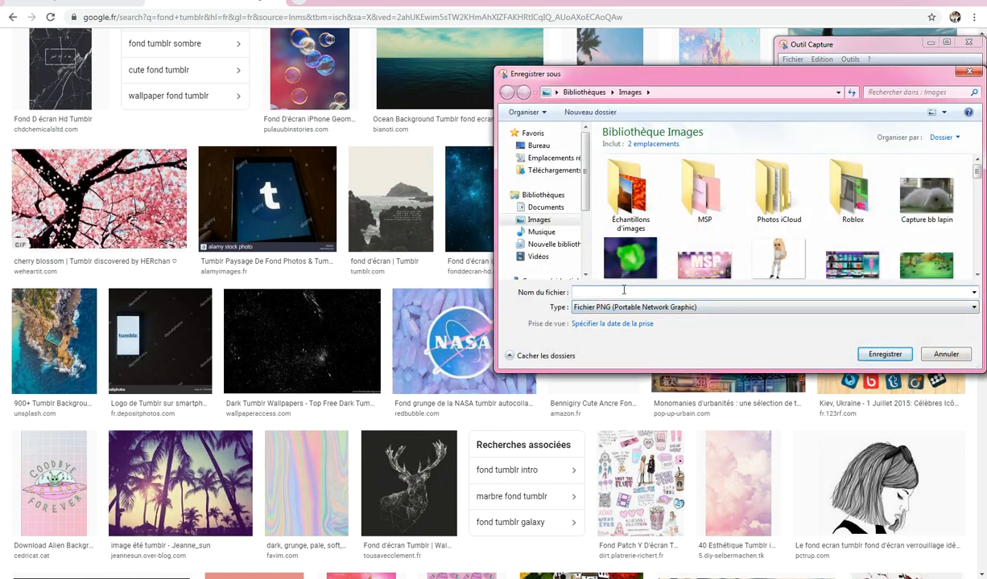
{"action": "type", "text": "COMMENT FAIRE UNE"}
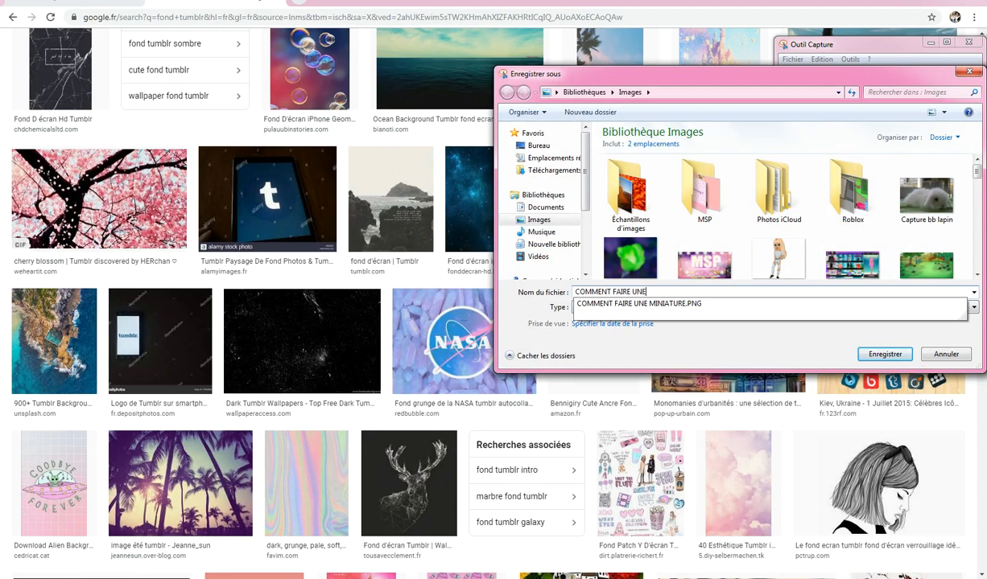
{"action": "type", "text": " MINIATURE2"}
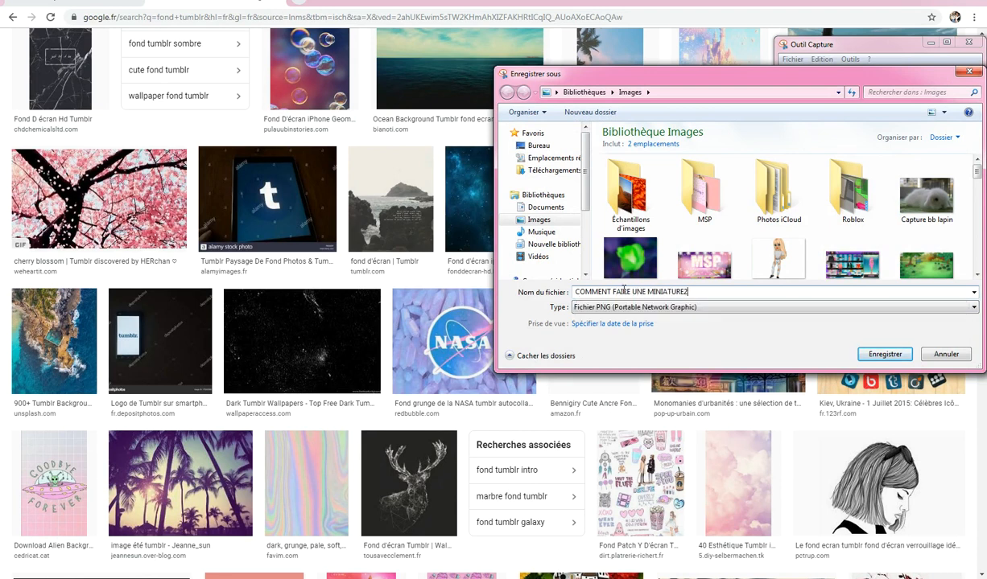
{"action": "left_click", "coordinate": [881, 355]}
{"action": "left_click", "coordinate": [969, 42]}
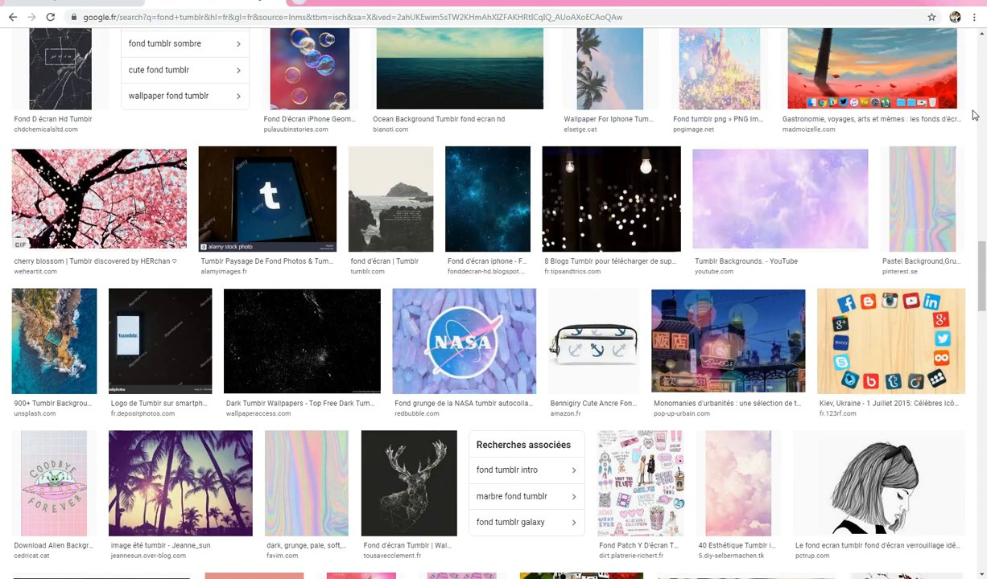
Open pixlr.com in a new browser tab.
{"action": "left_click", "coordinate": [277, 2]}
{"action": "key", "text": "ctrl+t"}
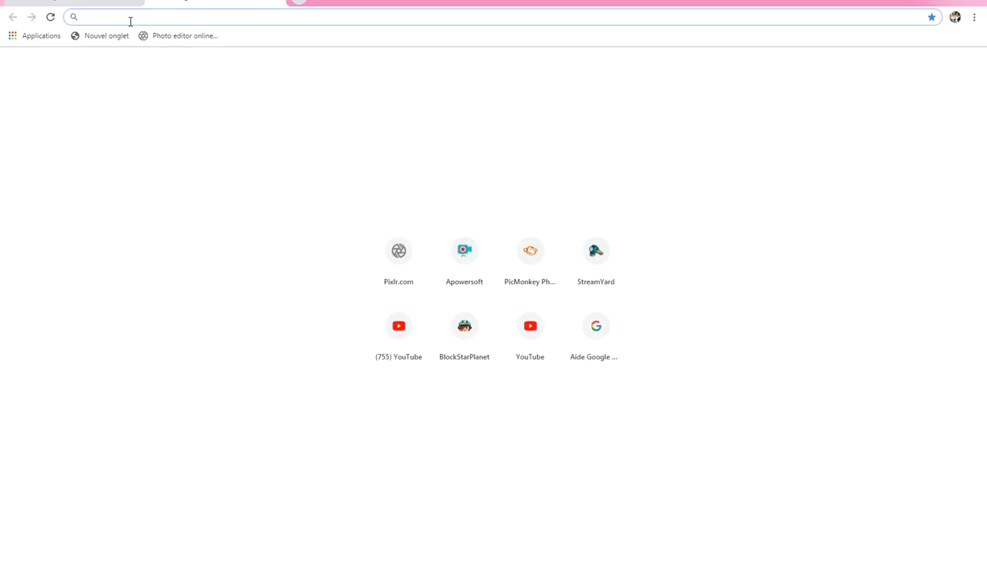
{"action": "type", "text": "pixlr"}
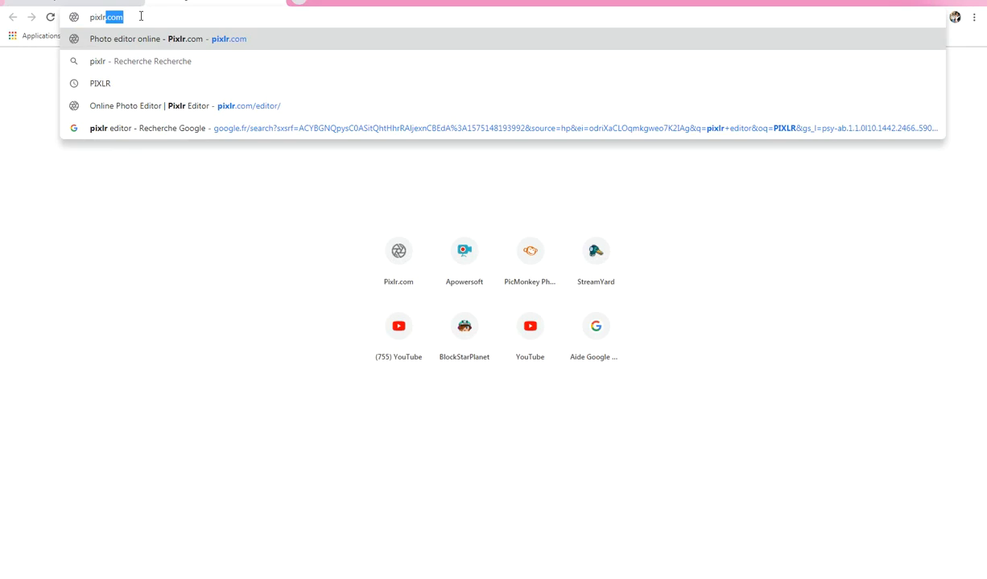
{"action": "triple_click", "coordinate": [141, 16]}
{"action": "left_click", "coordinate": [141, 17]}
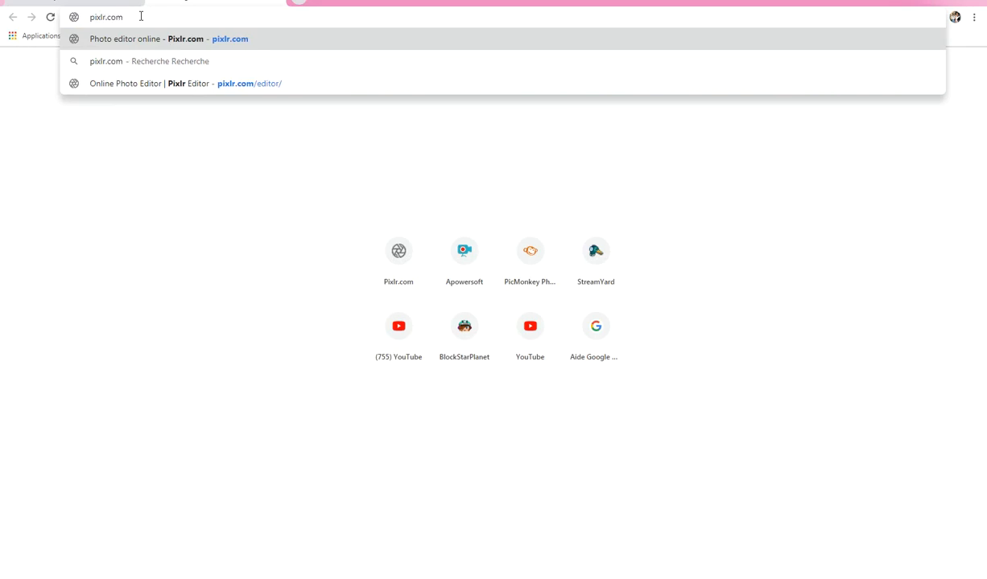
{"action": "key", "text": "Return"}
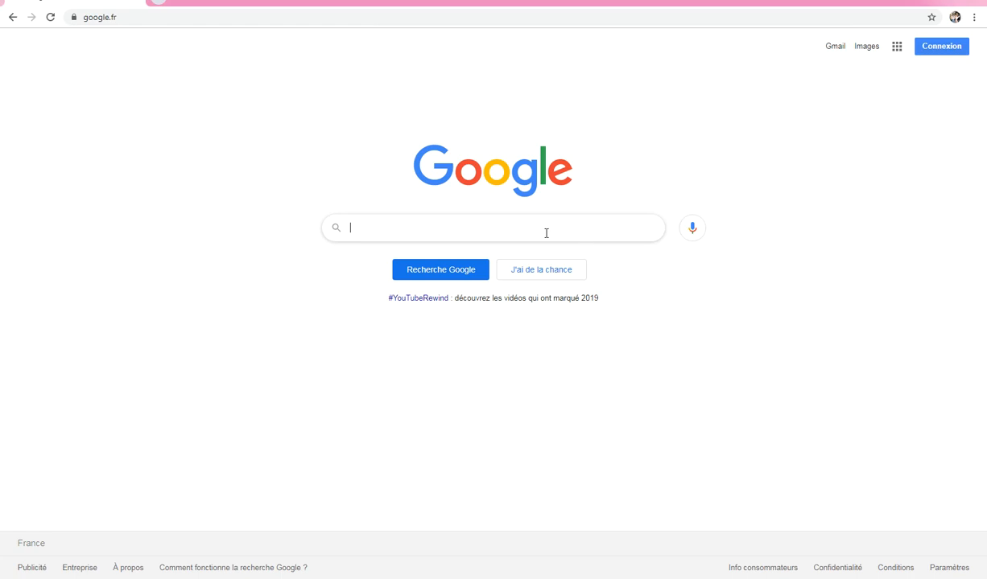
Search Google for "pixlr", go to the Pixlr.com site and launch Pixlr Editor.
{"action": "type", "text": "ixlr"}
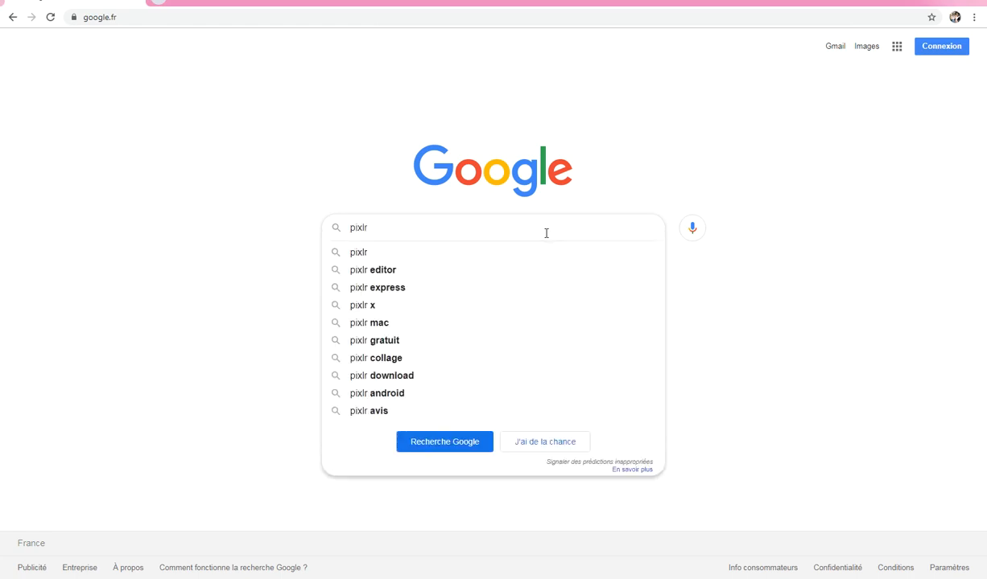
{"action": "key", "text": "Return"}
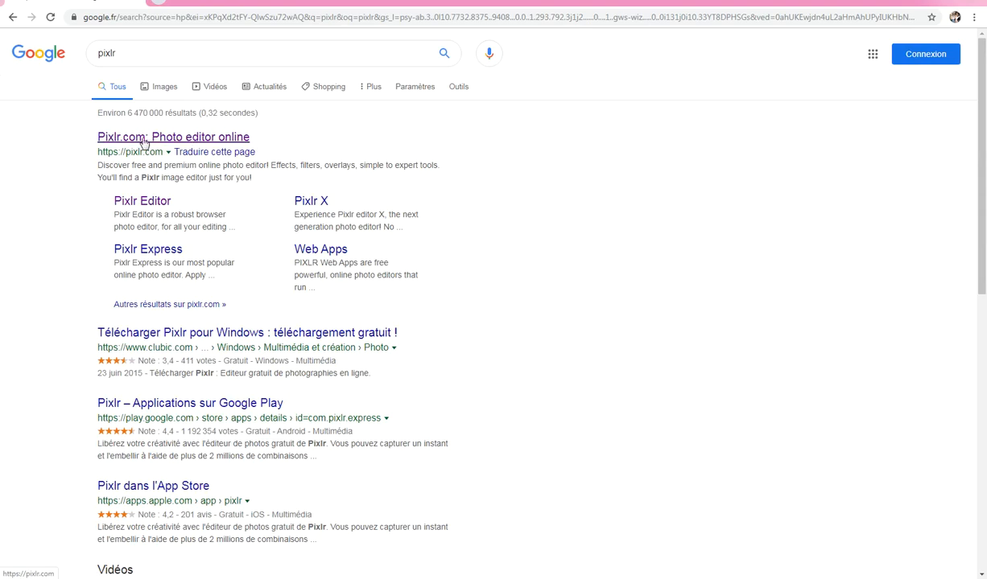
{"action": "left_click", "coordinate": [144, 143]}
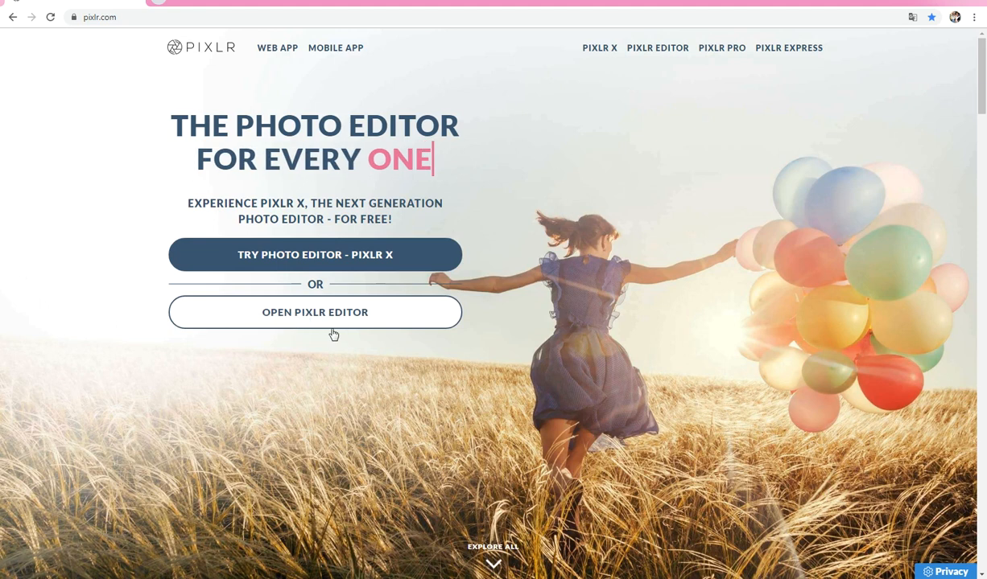
{"action": "left_click", "coordinate": [300, 316]}
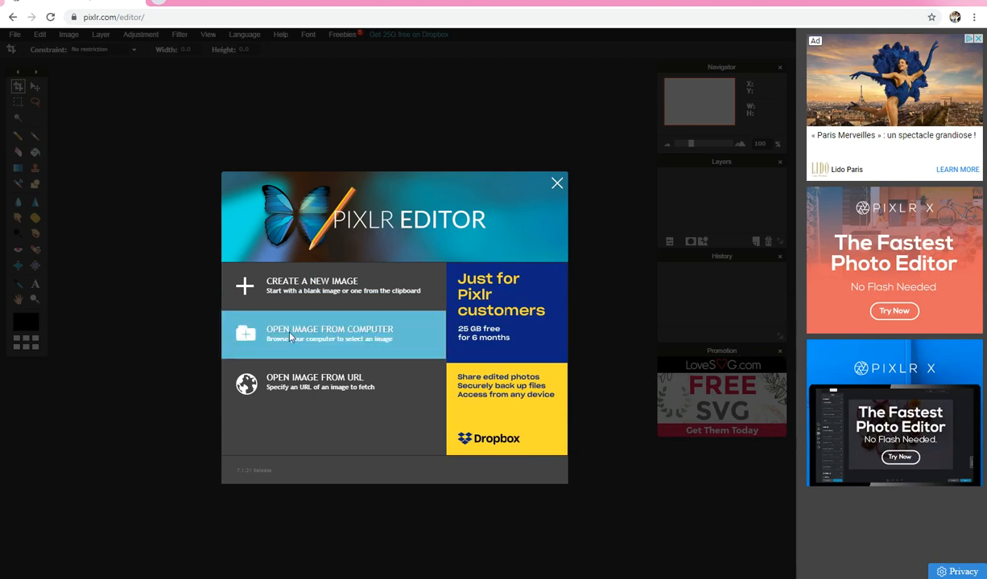
Open the holographic image "Capture pour banniere" from the Images library on the computer.
{"action": "left_click", "coordinate": [359, 339]}
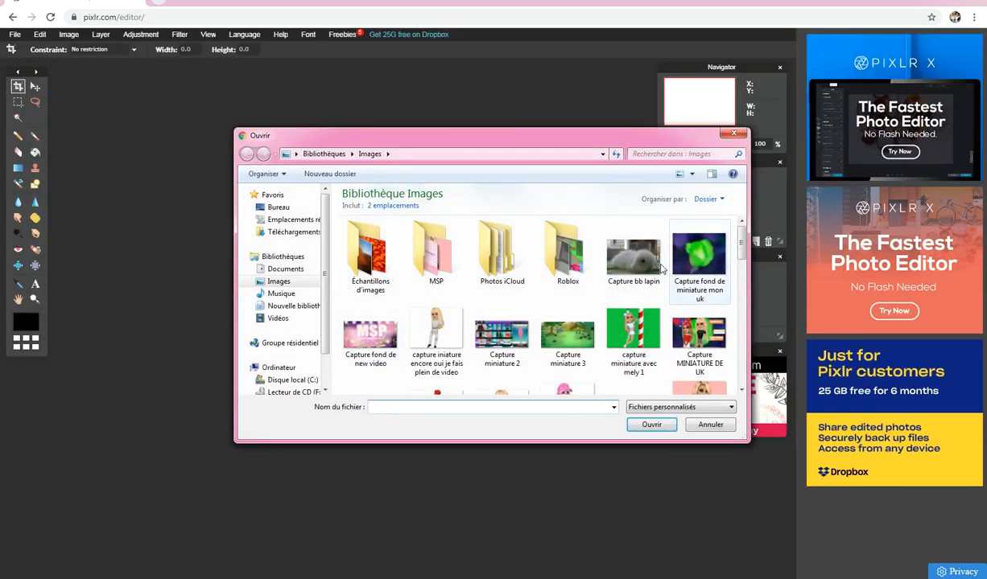
{"action": "left_click_drag", "start_coordinate": [742, 244], "coordinate": [741, 312]}
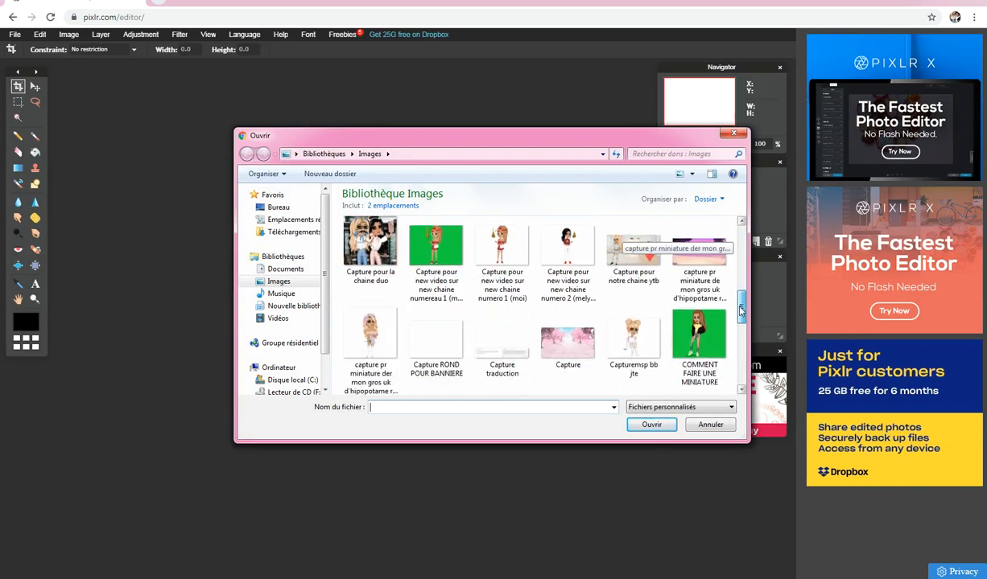
{"action": "scroll", "coordinate": [381, 286], "scroll_direction": "down", "scroll_amount": 3}
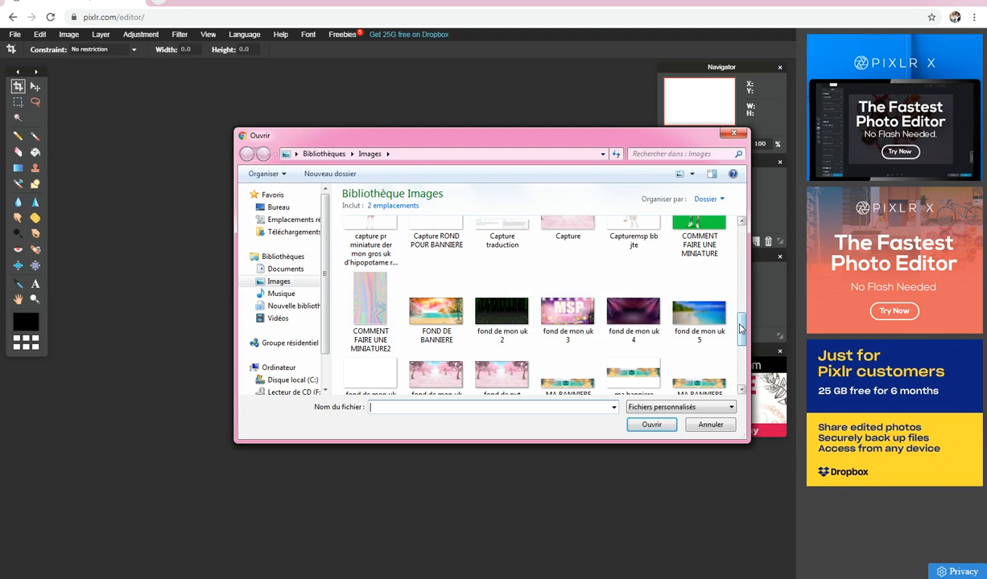
{"action": "scroll", "coordinate": [739, 310], "scroll_direction": "up", "scroll_amount": 3}
{"action": "scroll", "coordinate": [739, 310], "scroll_direction": "up", "scroll_amount": 2}
{"action": "left_click", "coordinate": [698, 250]}
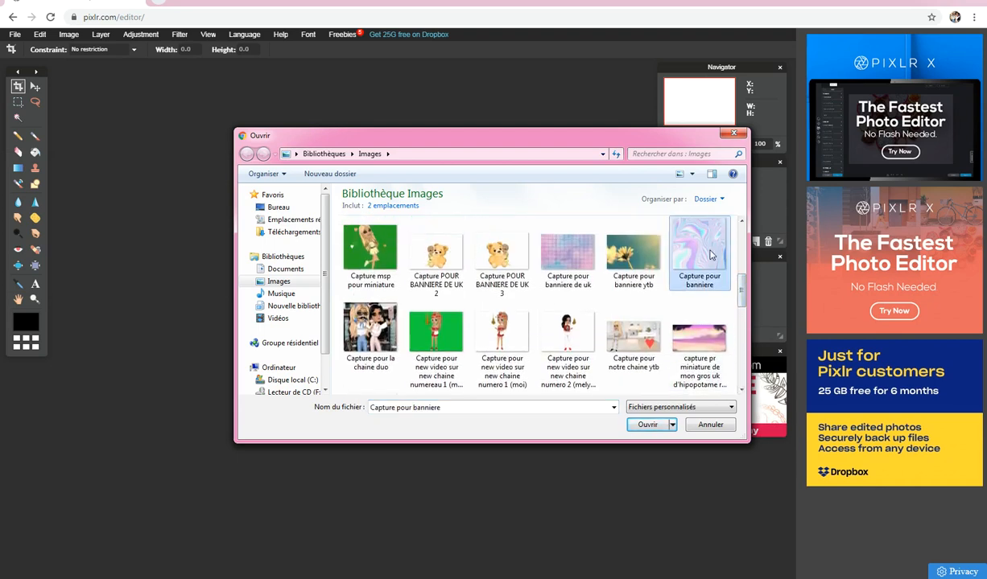
{"action": "left_click", "coordinate": [648, 426]}
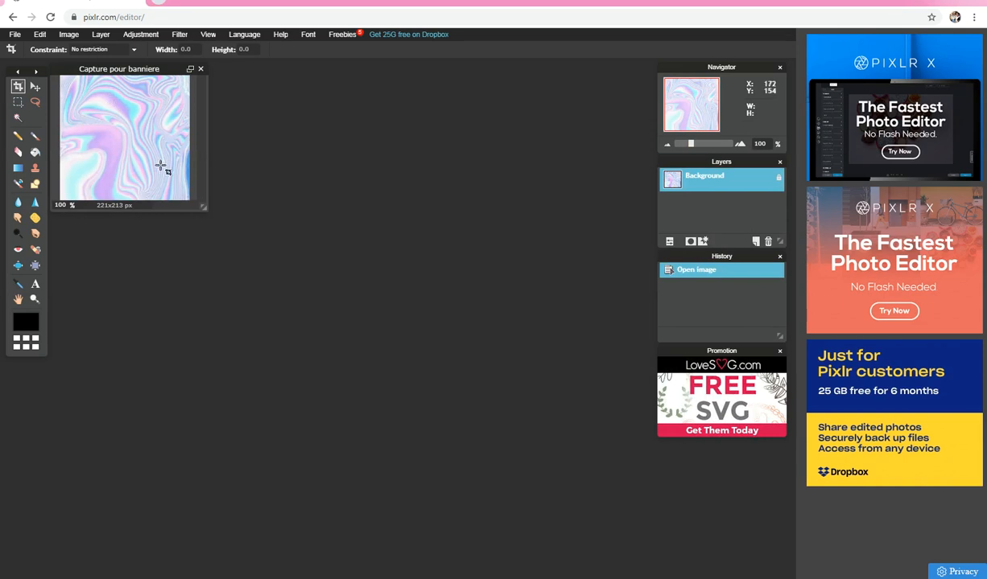
Switch the editor's interface language to Français.
{"action": "left_click", "coordinate": [17, 36]}
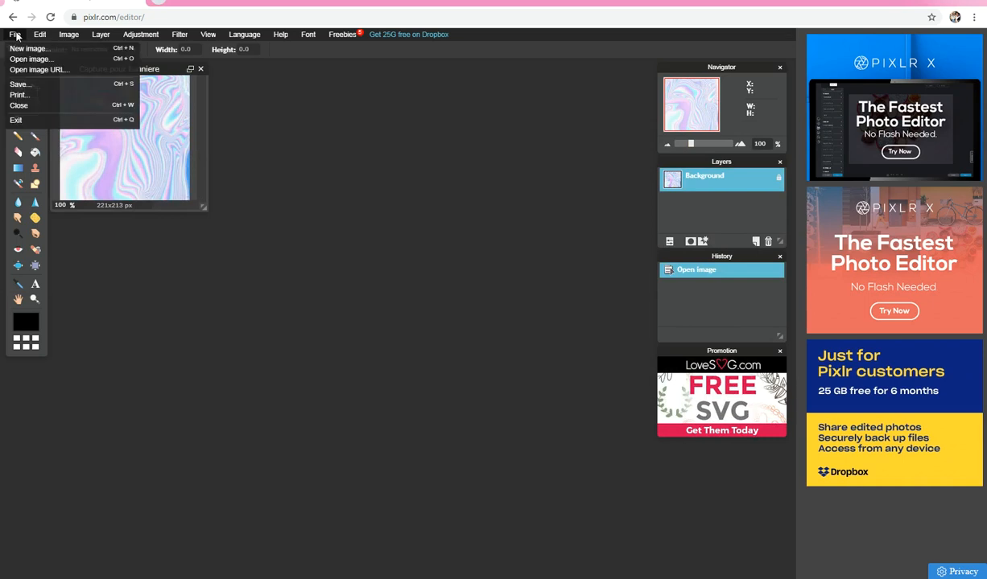
{"action": "left_click", "coordinate": [235, 37]}
{"action": "left_click", "coordinate": [236, 37]}
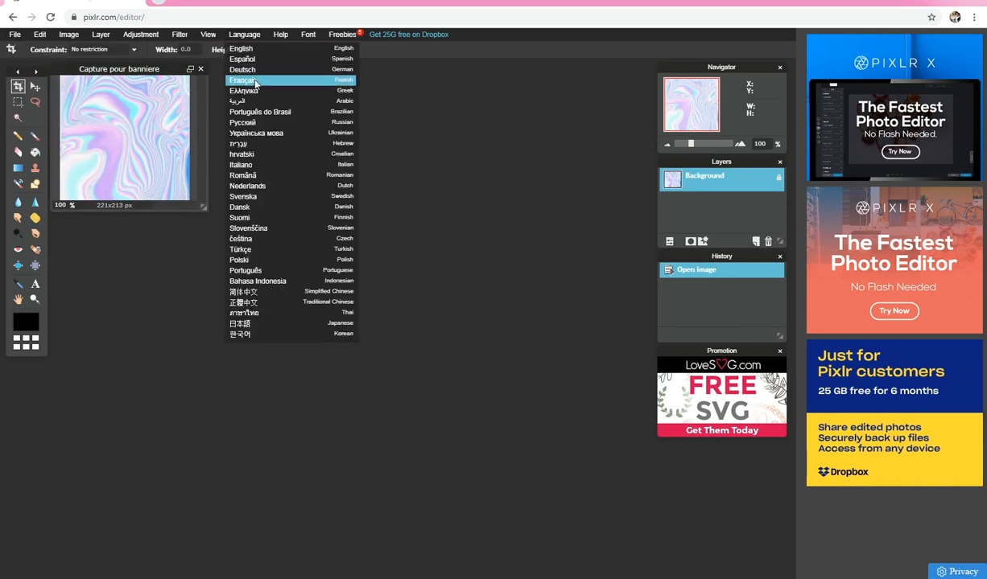
{"action": "left_click", "coordinate": [254, 80]}
Save the holographic image as PNG "COMMENT FAIRE UNE MINIATURE2" in the Images library, replacing the existing file.
{"action": "left_click", "coordinate": [18, 36]}
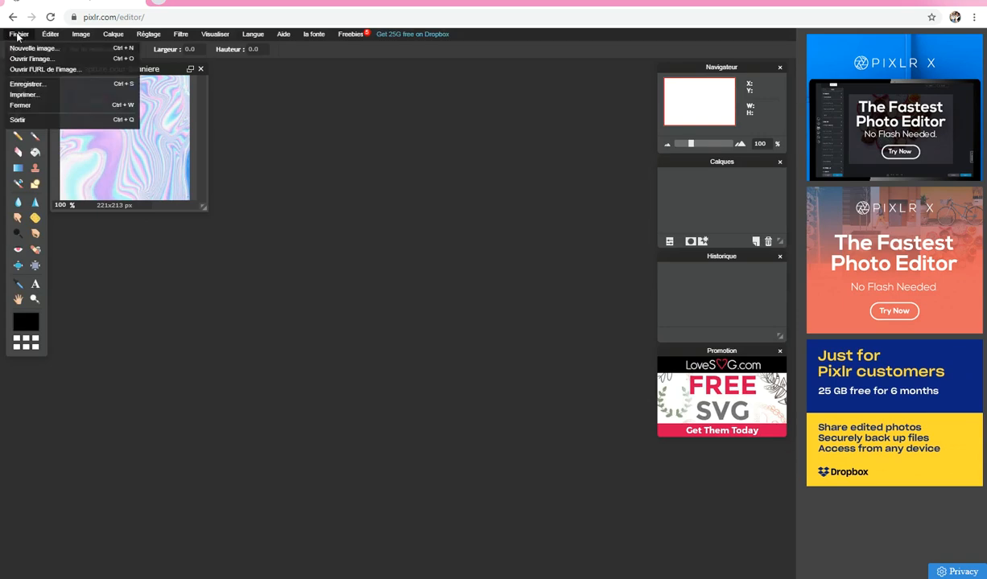
{"action": "left_click", "coordinate": [32, 84]}
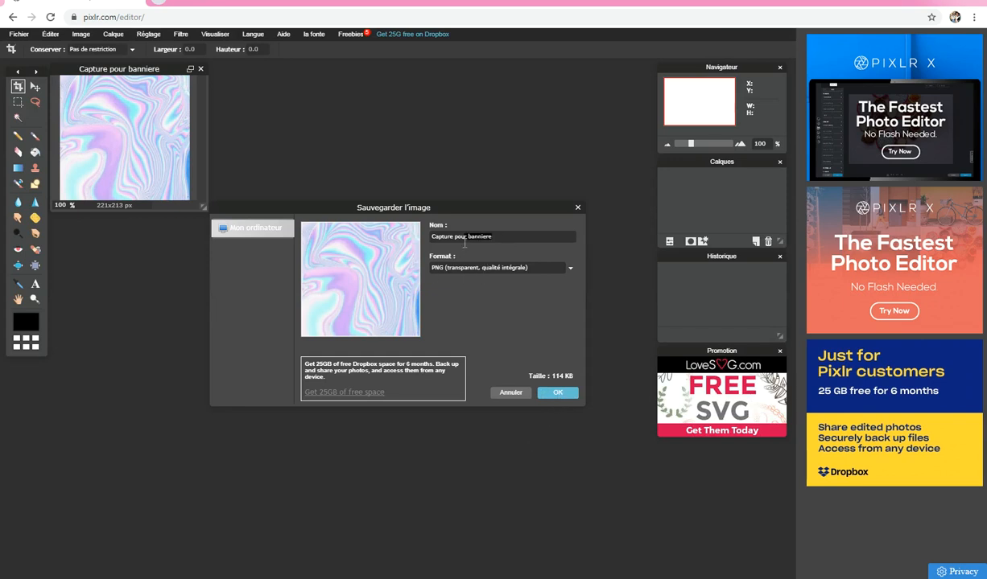
{"action": "key", "text": "ctrl+a"}
{"action": "key", "text": "BackSpace"}
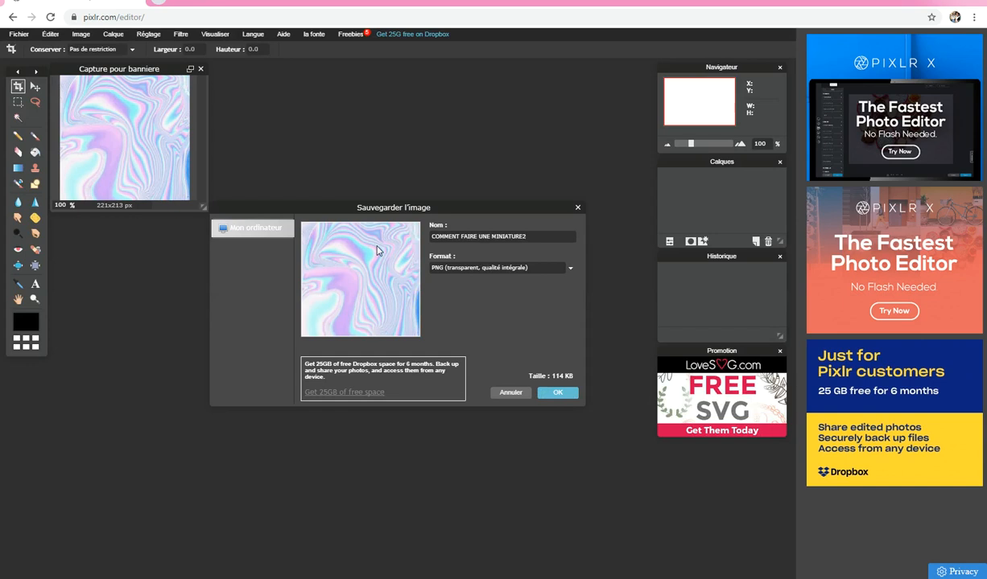
{"action": "left_click", "coordinate": [557, 394]}
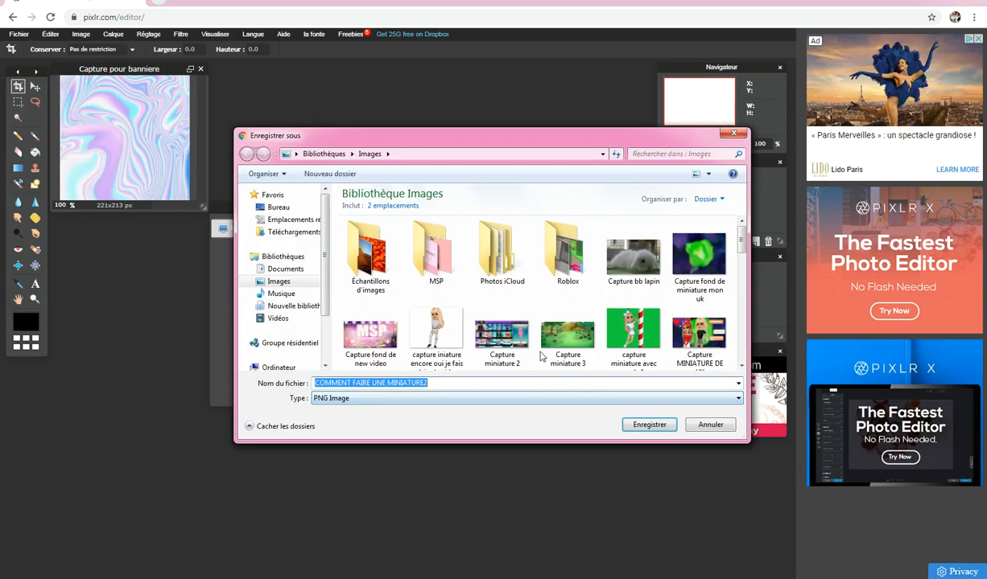
{"action": "left_click", "coordinate": [647, 433]}
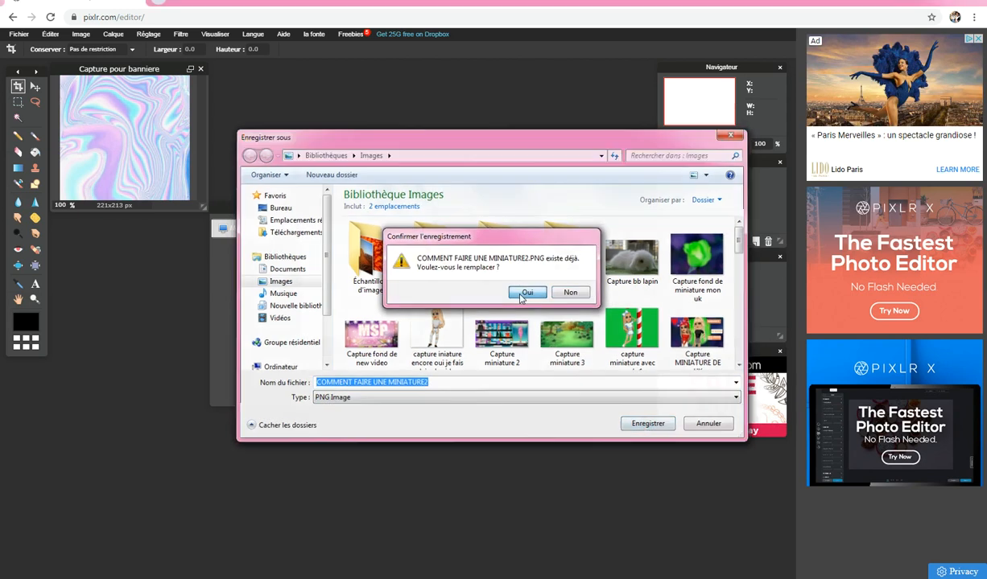
{"action": "left_click", "coordinate": [519, 292]}
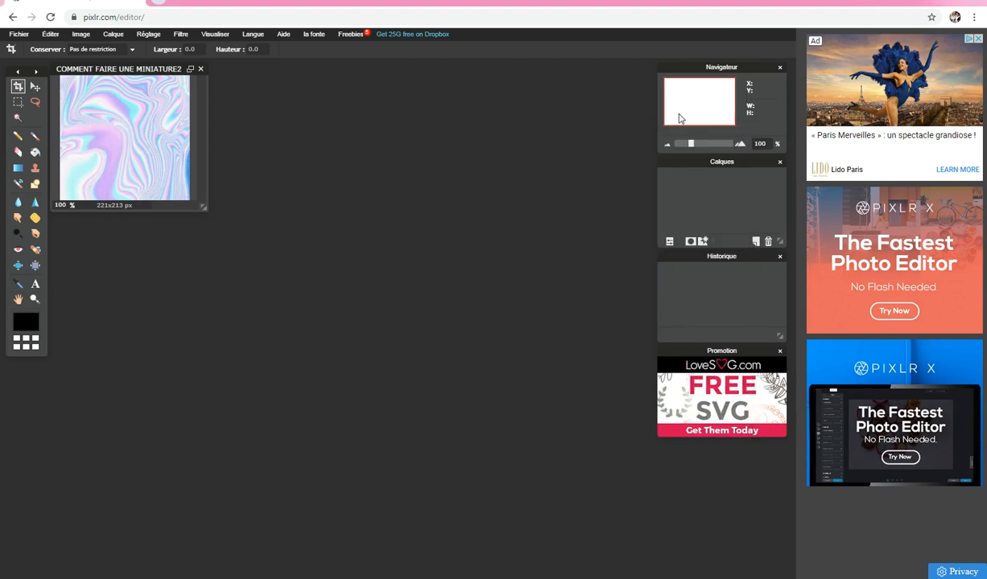
Open the green-background avatar image "COMMENT FAIRE UNE MINIATURE" from the Images library.
{"action": "left_click", "coordinate": [19, 34]}
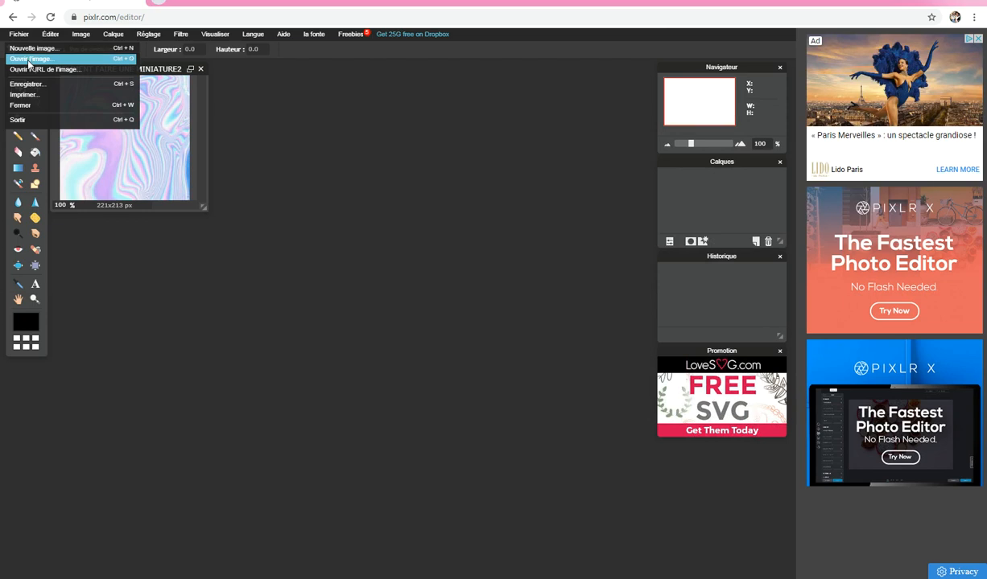
{"action": "left_click", "coordinate": [29, 59]}
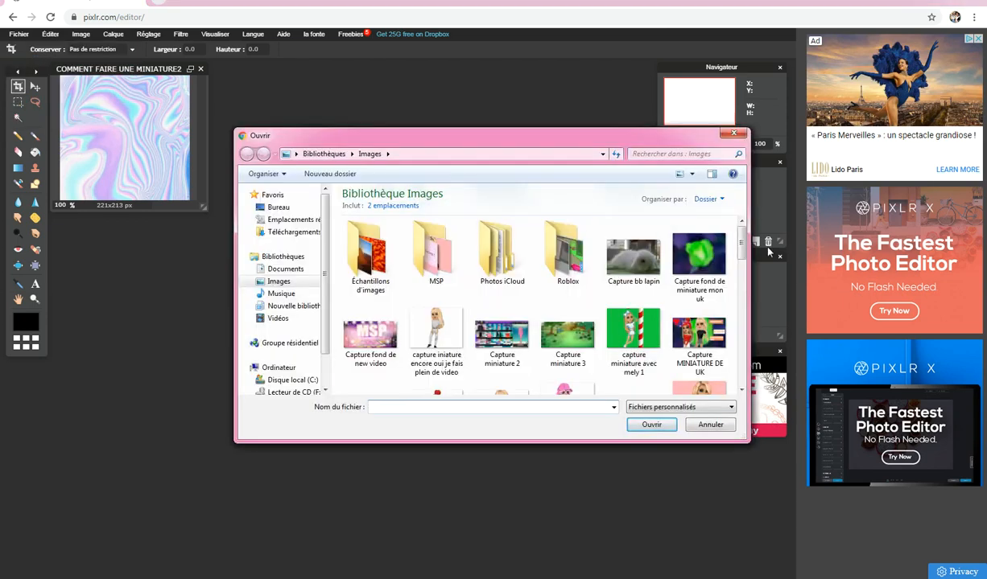
{"action": "left_click_drag", "start_coordinate": [741, 248], "coordinate": [724, 320]}
{"action": "left_click", "coordinate": [697, 299]}
{"action": "left_click", "coordinate": [653, 425]}
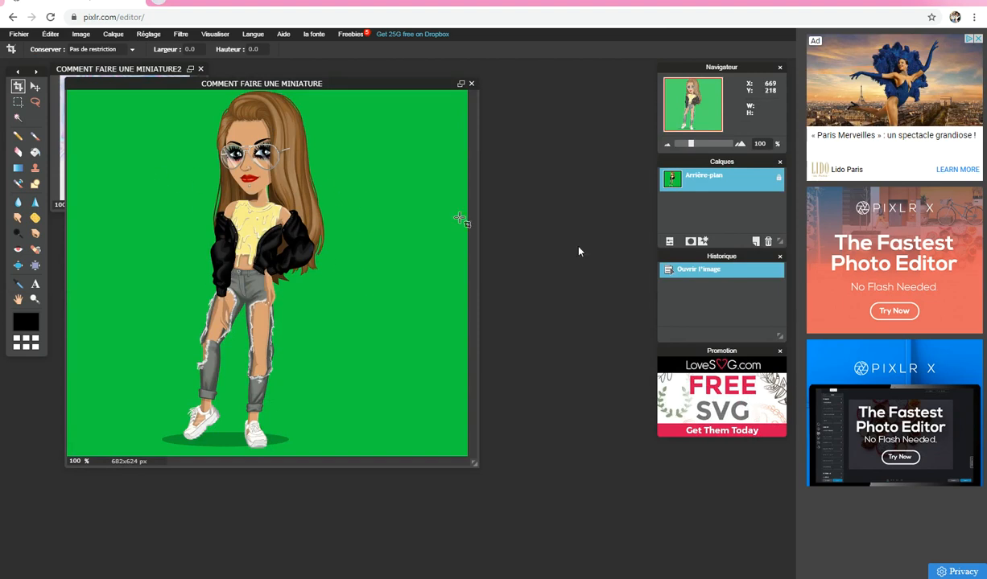
Unlock the avatar's background layer, add a new empty layer and place the avatar layer above it.
{"action": "double_click", "coordinate": [779, 179]}
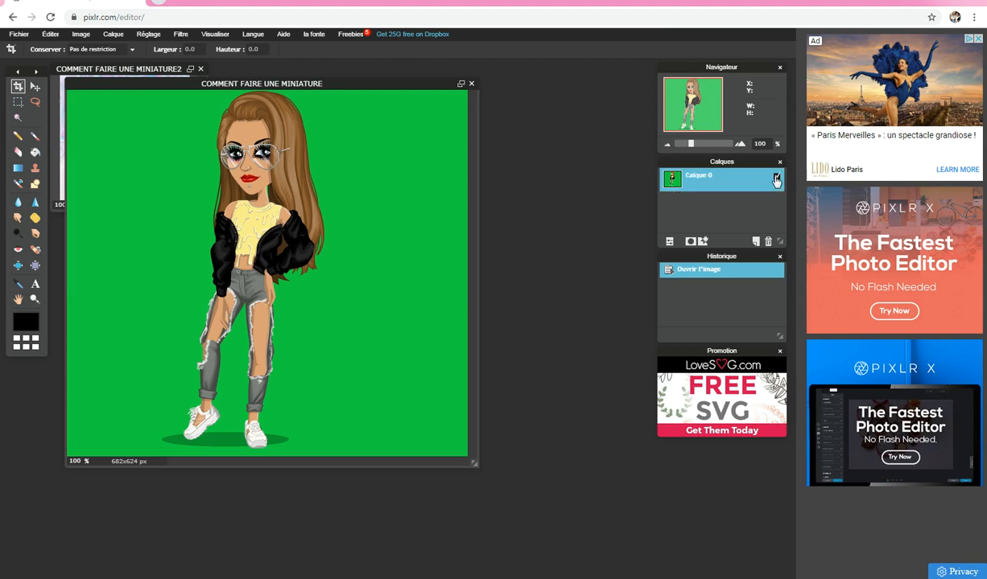
{"action": "left_click", "coordinate": [756, 243]}
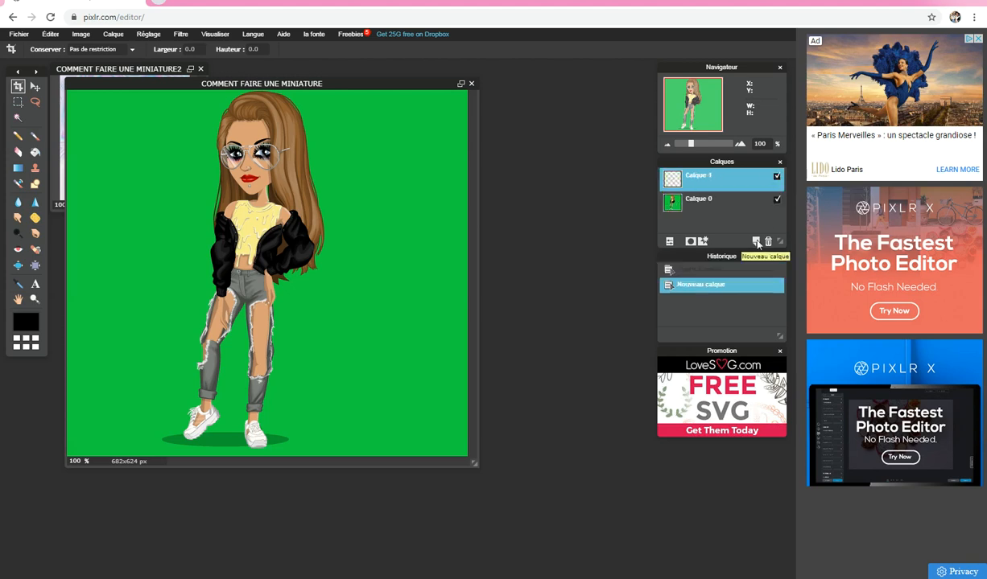
{"action": "left_click", "coordinate": [719, 208]}
{"action": "left_click_drag", "start_coordinate": [718, 208], "coordinate": [716, 187]}
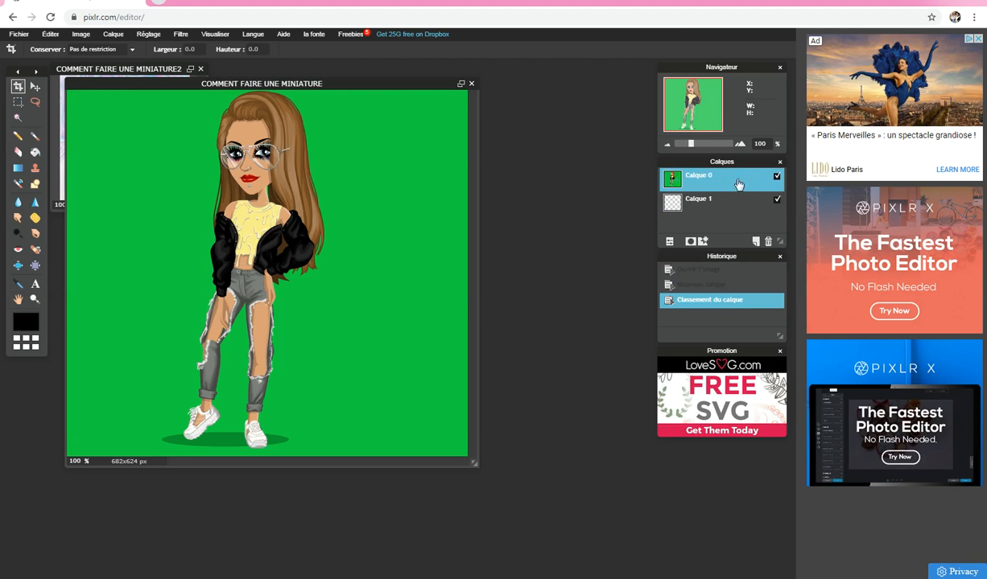
On the avatar layer Calque 0, select the green around the avatar and between the legs with the Magic Wand and delete it.
{"action": "left_click", "coordinate": [684, 199]}
{"action": "left_click", "coordinate": [709, 179]}
{"action": "left_click", "coordinate": [18, 119]}
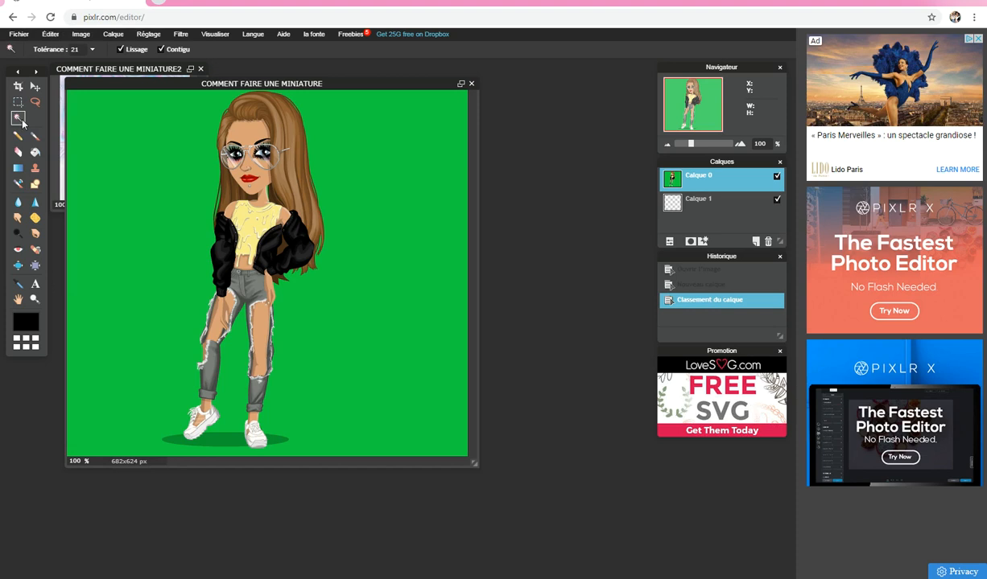
{"action": "left_click", "coordinate": [124, 138]}
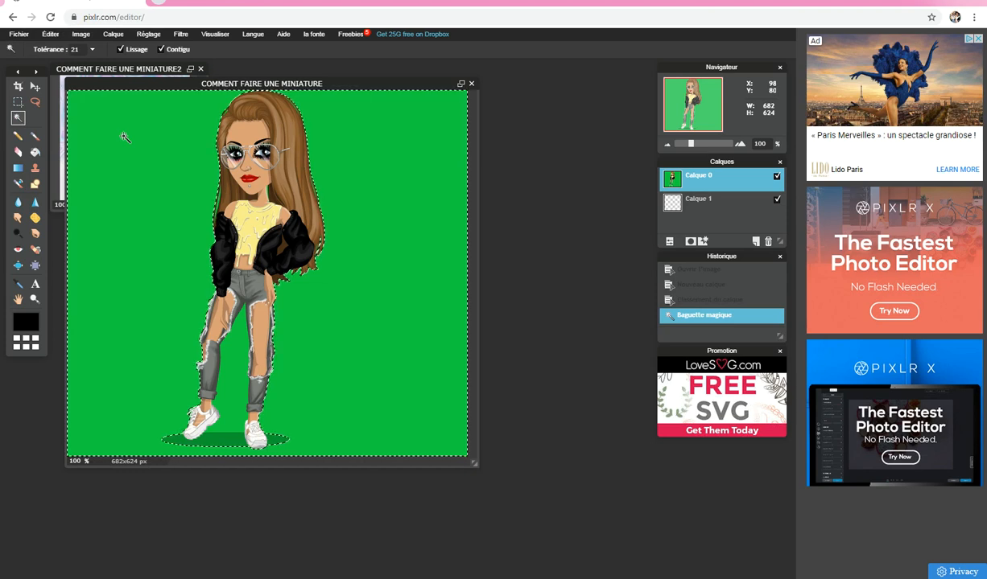
{"action": "key", "text": "Delete"}
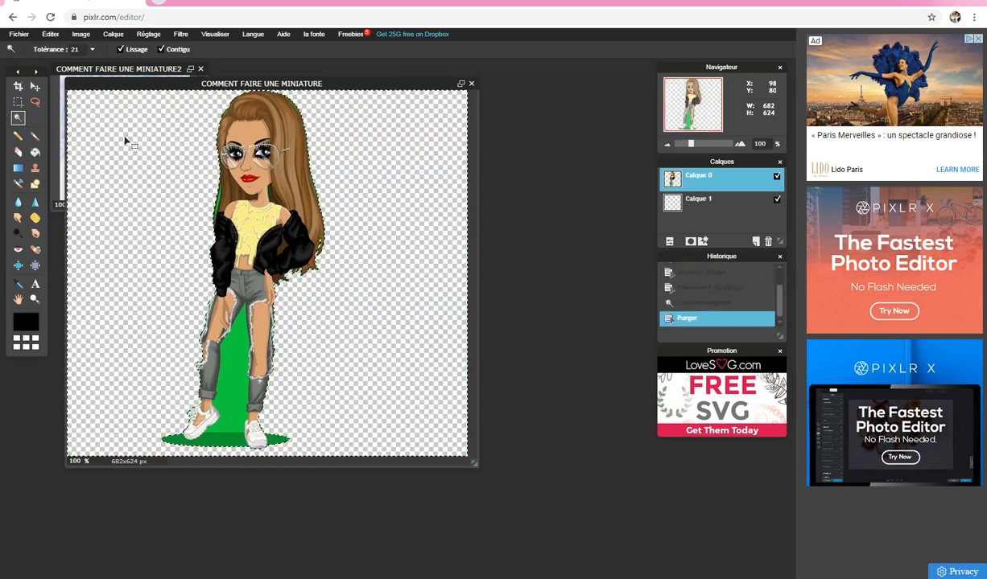
{"action": "left_click", "coordinate": [234, 361]}
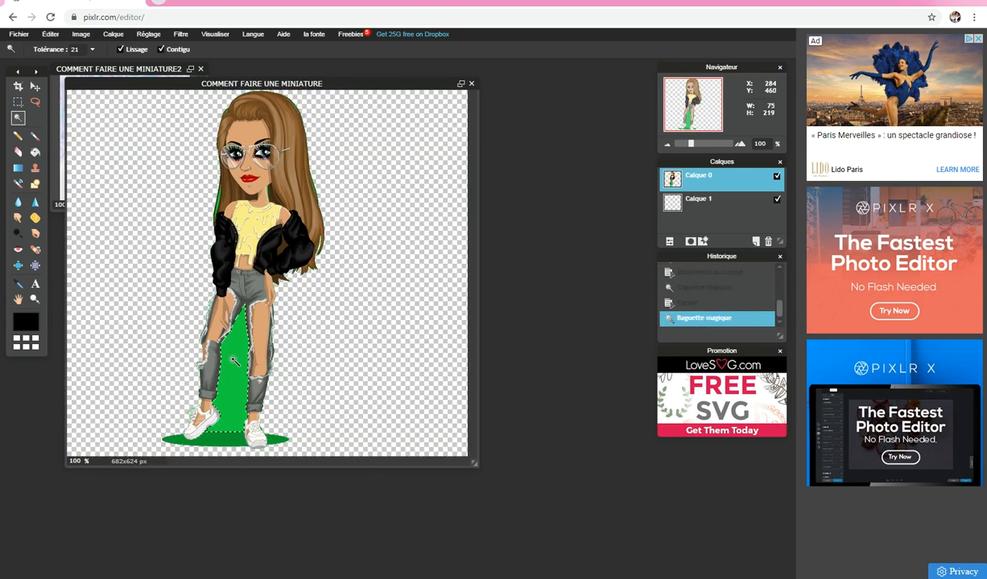
{"action": "key", "text": "Delete"}
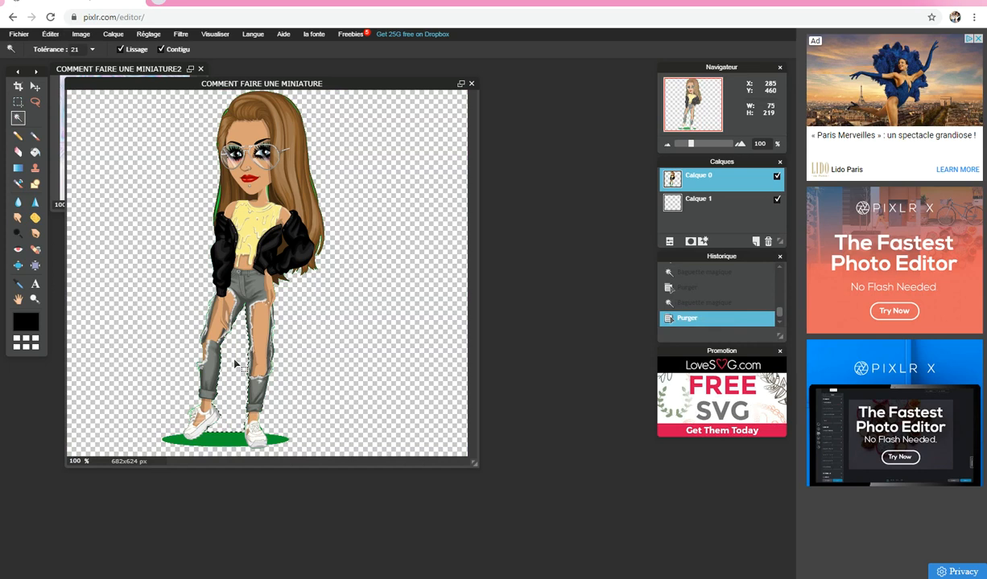
Select the dark green shadow pieces beneath and beside the avatar's shoes with the Magic Wand and delete them.
{"action": "left_click", "coordinate": [224, 439]}
{"action": "key", "text": "Delete"}
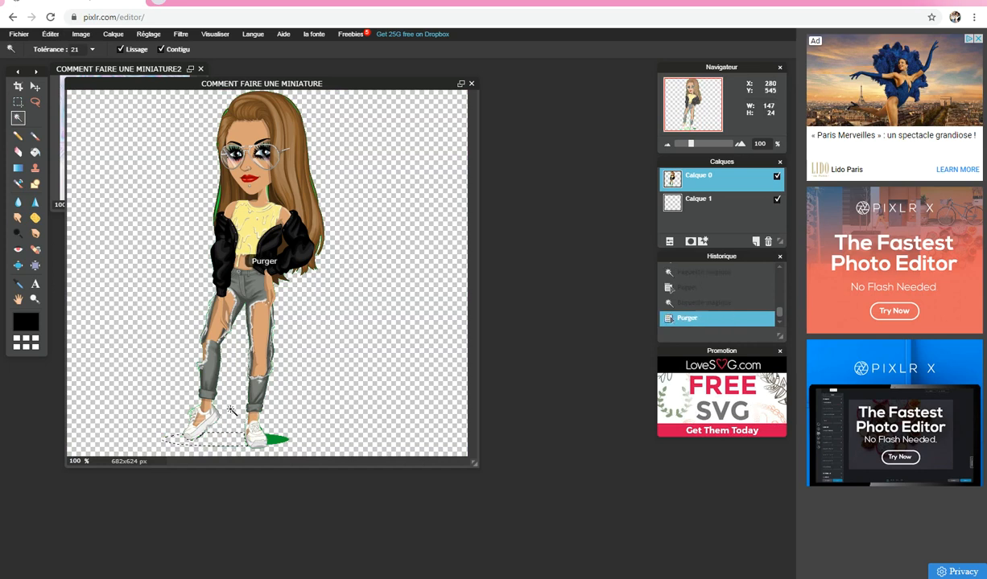
{"action": "left_click", "coordinate": [283, 448]}
{"action": "key", "text": "Delete"}
{"action": "left_click", "coordinate": [274, 439]}
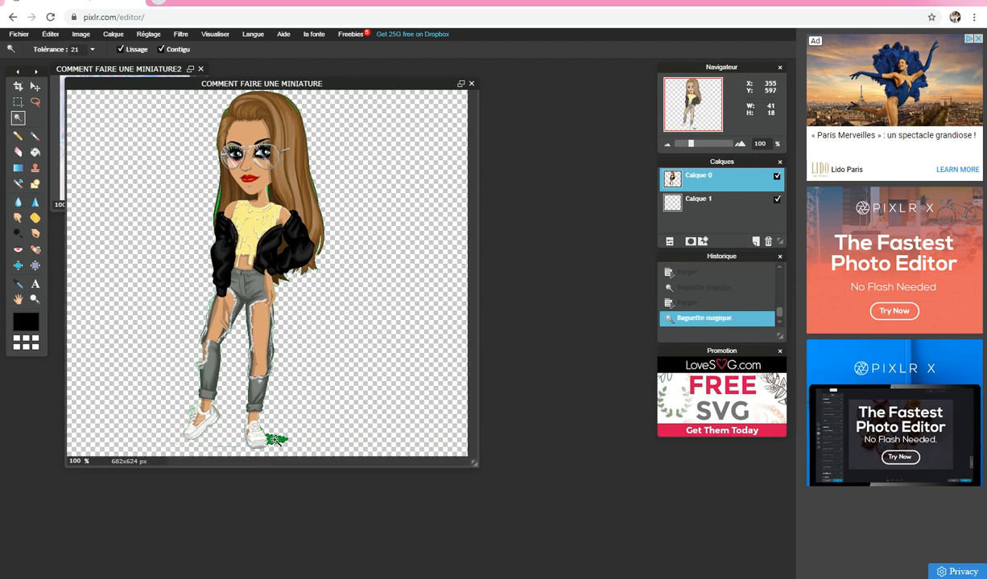
{"action": "key", "text": "Delete"}
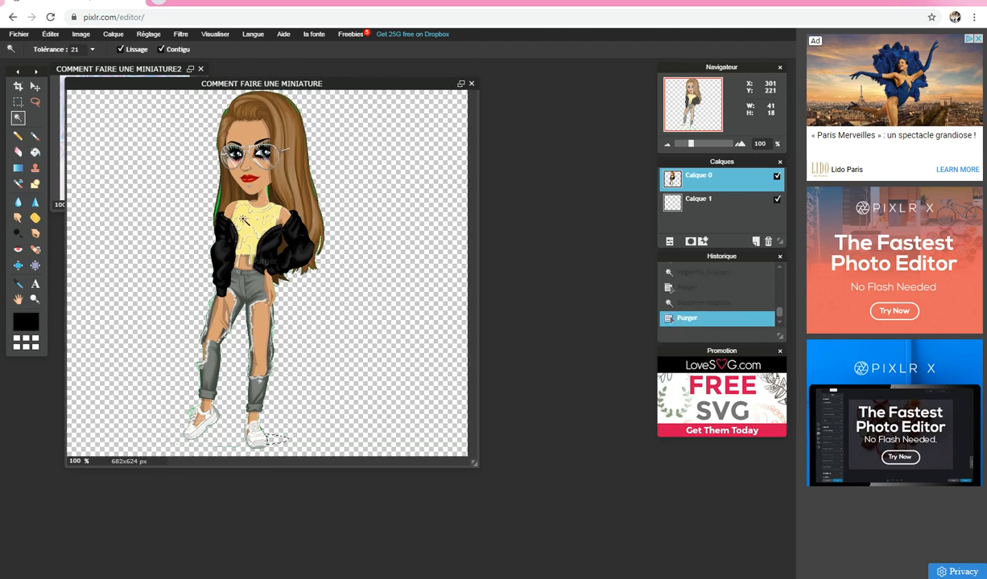
Select the green strip along the hair's left outer edge above the jacket shoulder with the Magic Wand and delete it.
{"action": "scroll", "coordinate": [238, 225], "scroll_direction": "up", "scroll_amount": 4}
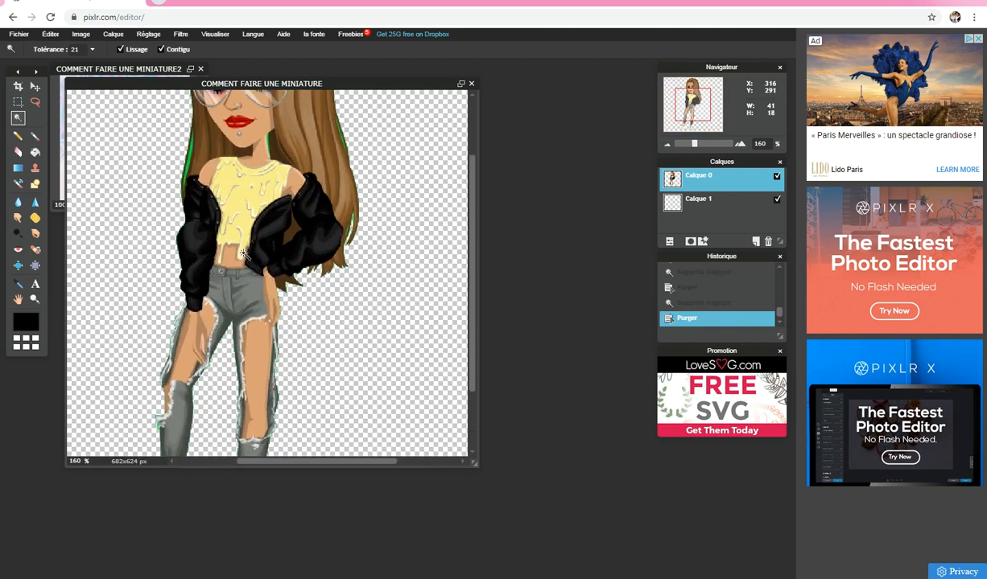
{"action": "scroll", "coordinate": [366, 354], "scroll_direction": "down", "scroll_amount": 5}
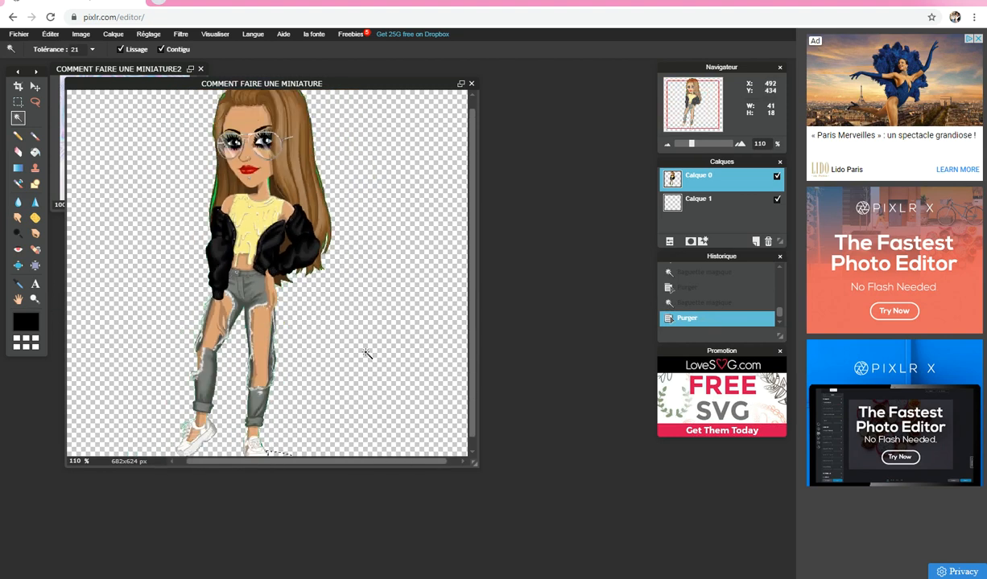
{"action": "scroll", "coordinate": [366, 354], "scroll_direction": "up", "scroll_amount": 1}
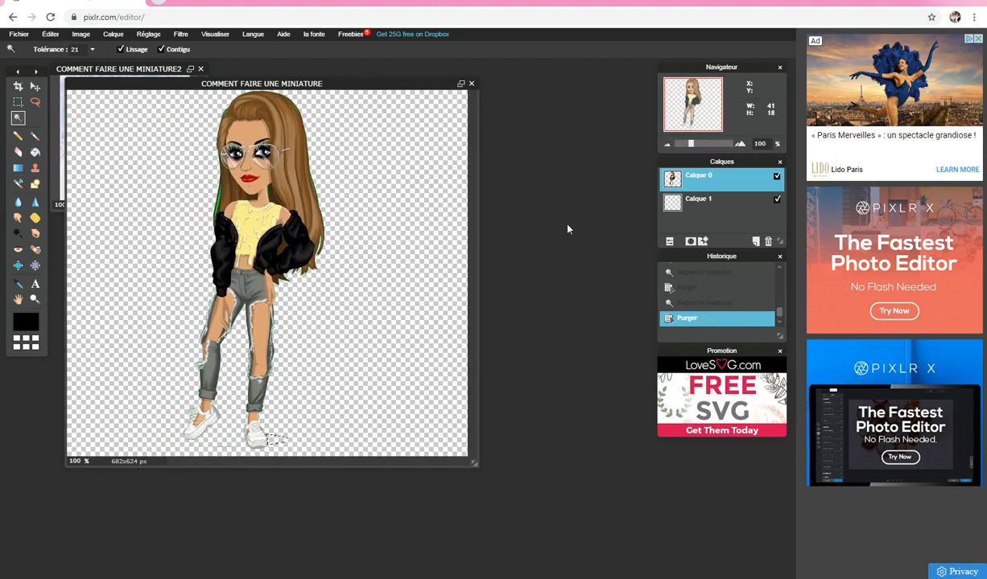
{"action": "left_click_drag", "start_coordinate": [690, 148], "coordinate": [696, 151]}
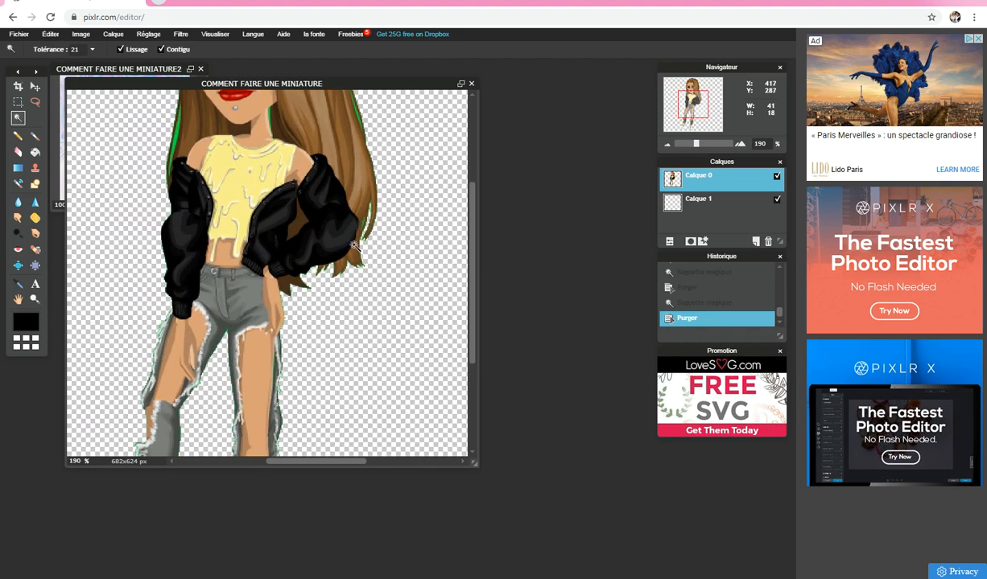
{"action": "scroll", "coordinate": [354, 245], "scroll_direction": "down", "scroll_amount": 1}
{"action": "left_click_drag", "start_coordinate": [693, 149], "coordinate": [704, 149]}
{"action": "left_click", "coordinate": [18, 300]}
{"action": "left_click_drag", "start_coordinate": [81, 267], "coordinate": [266, 414]}
{"action": "left_click_drag", "start_coordinate": [406, 249], "coordinate": [354, 393]}
{"action": "left_click_drag", "start_coordinate": [334, 229], "coordinate": [325, 109]}
{"action": "left_click_drag", "start_coordinate": [319, 275], "coordinate": [316, 213]}
{"action": "left_click", "coordinate": [18, 117]}
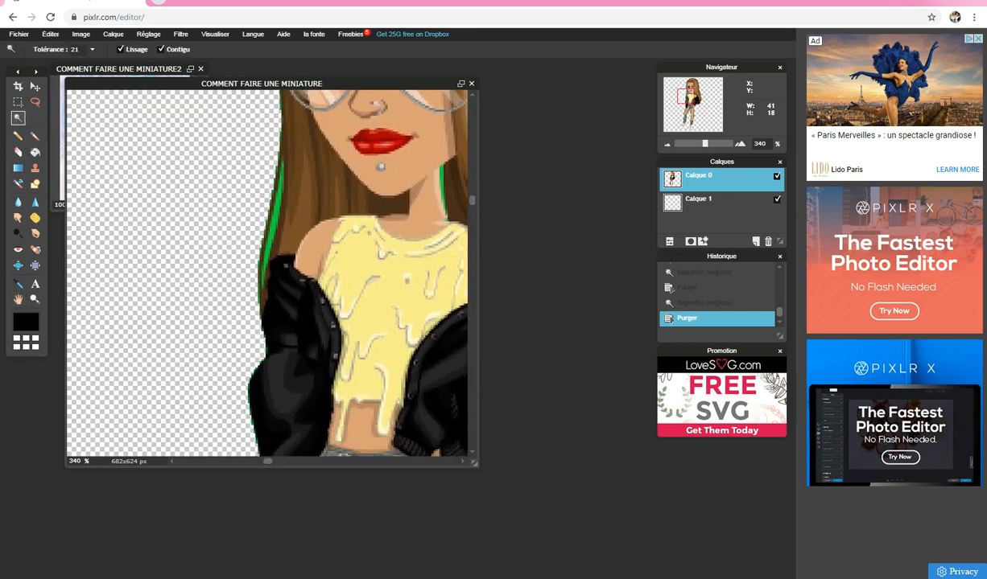
{"action": "left_click", "coordinate": [276, 208]}
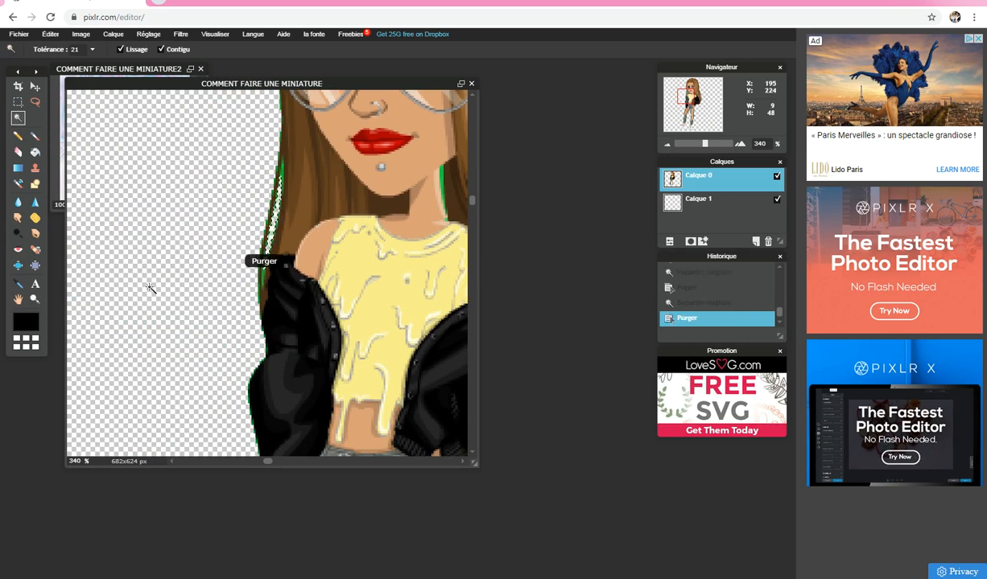
{"action": "left_click", "coordinate": [283, 176]}
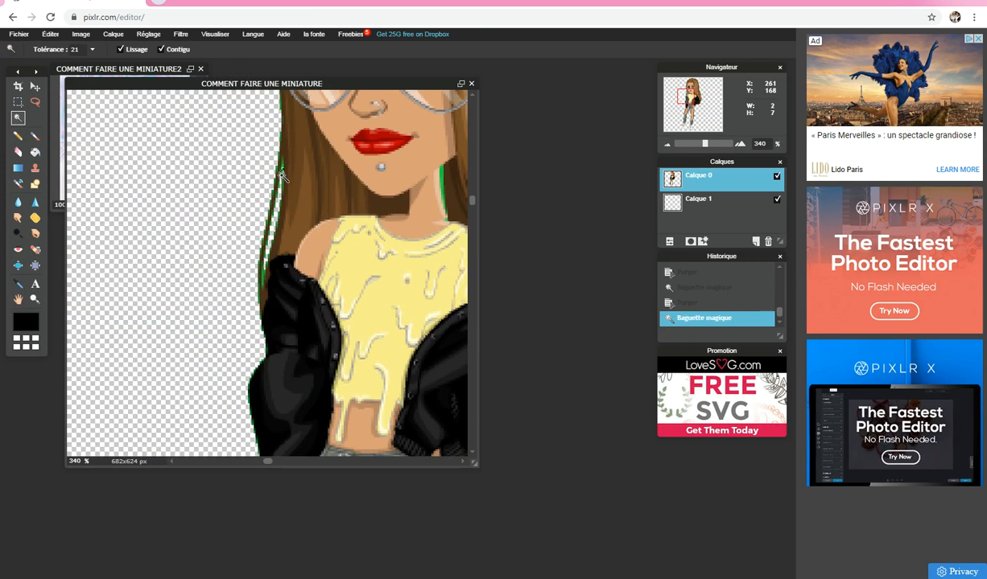
{"action": "key", "text": "Delete"}
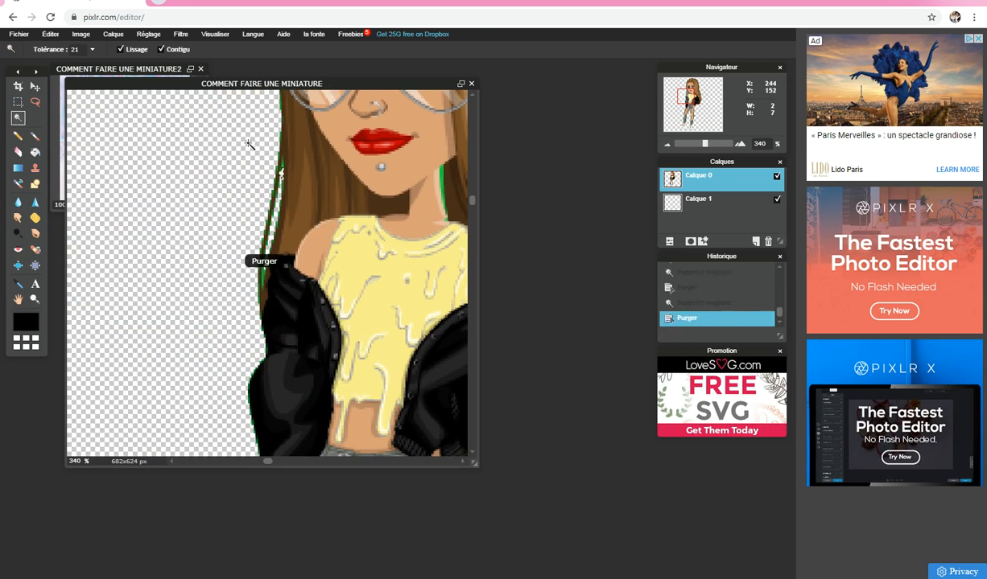
Select the green pieces between the avatar's neck and hair with the Magic Wand and delete them.
{"action": "left_click", "coordinate": [441, 173]}
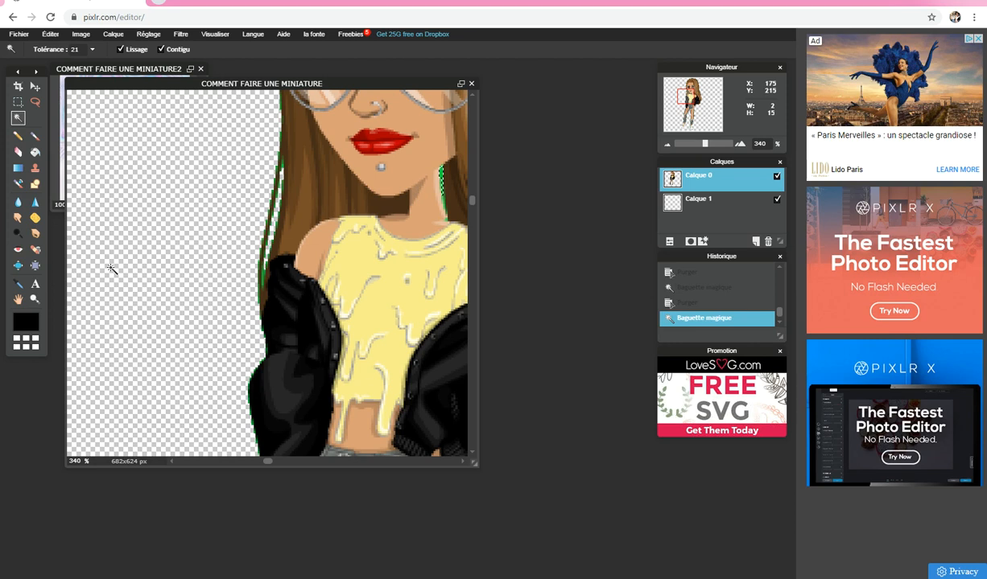
{"action": "key", "text": "Delete"}
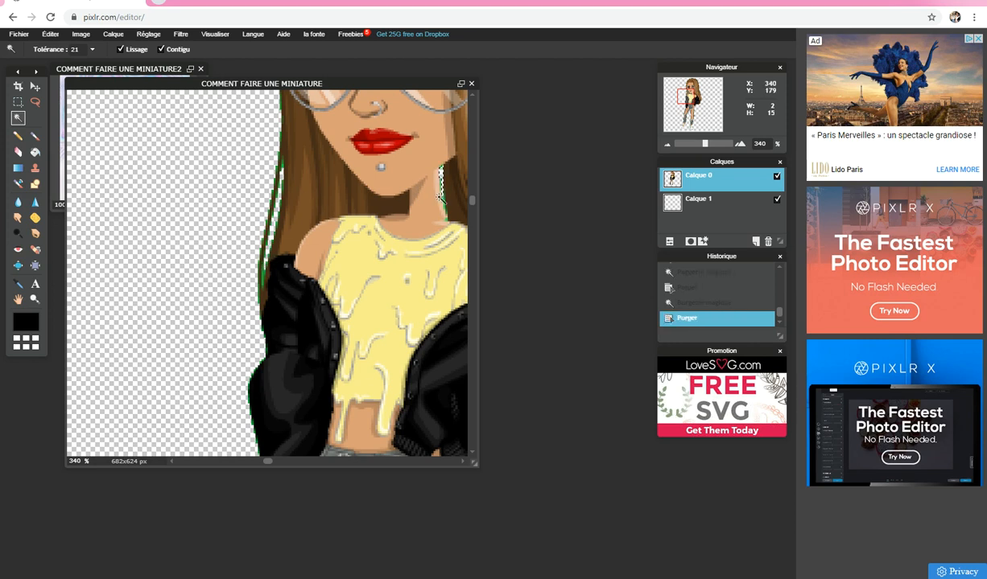
{"action": "left_click", "coordinate": [443, 196]}
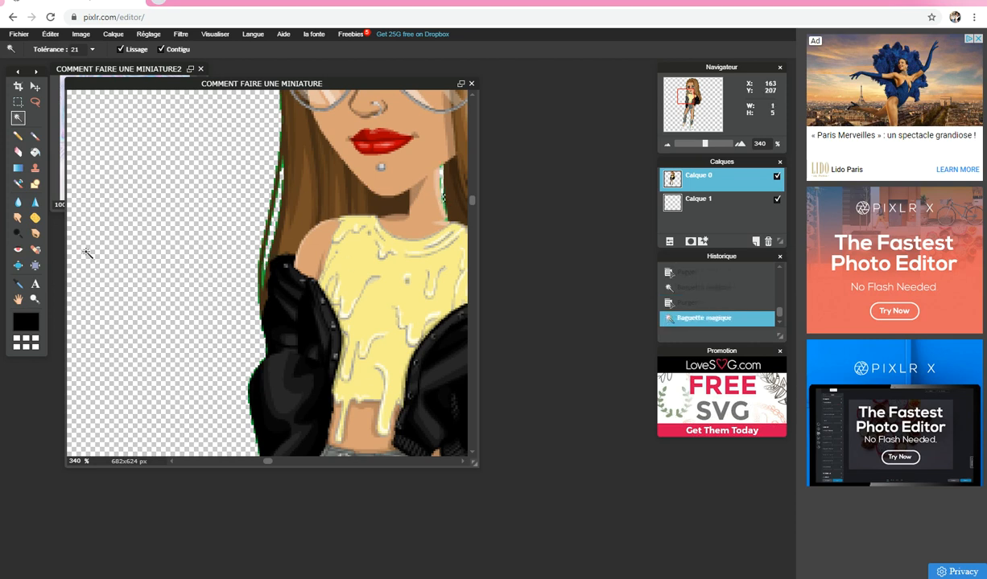
{"action": "key", "text": "Delete"}
Select the green remnants on the upper-left contour of the avatar's hair with the Magic Wand and delete them.
{"action": "left_click", "coordinate": [18, 299]}
{"action": "left_click_drag", "start_coordinate": [344, 279], "coordinate": [265, 388]}
{"action": "left_click_drag", "start_coordinate": [419, 199], "coordinate": [296, 312]}
{"action": "left_click_drag", "start_coordinate": [321, 268], "coordinate": [324, 361]}
{"action": "left_click_drag", "start_coordinate": [124, 187], "coordinate": [220, 243]}
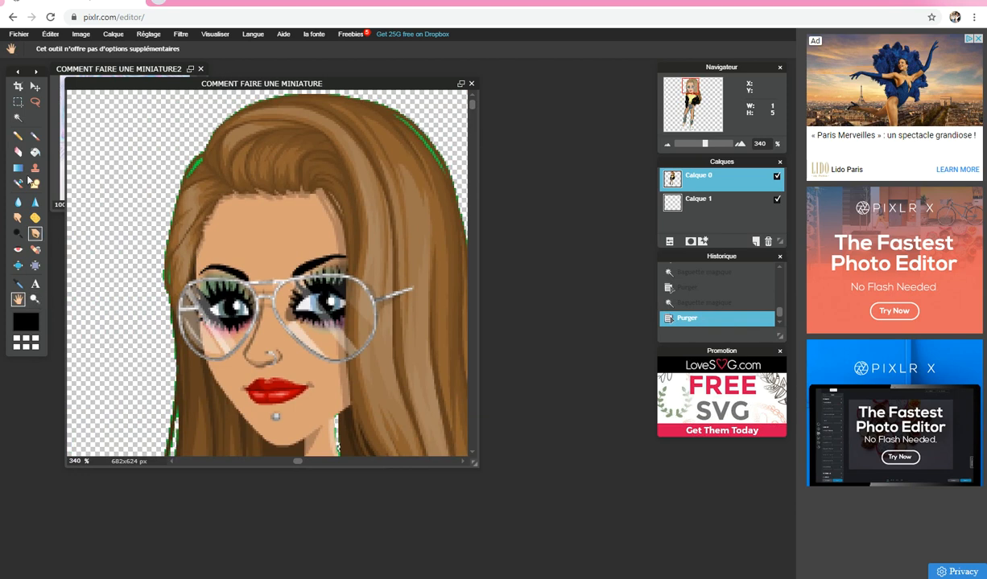
{"action": "left_click", "coordinate": [18, 119]}
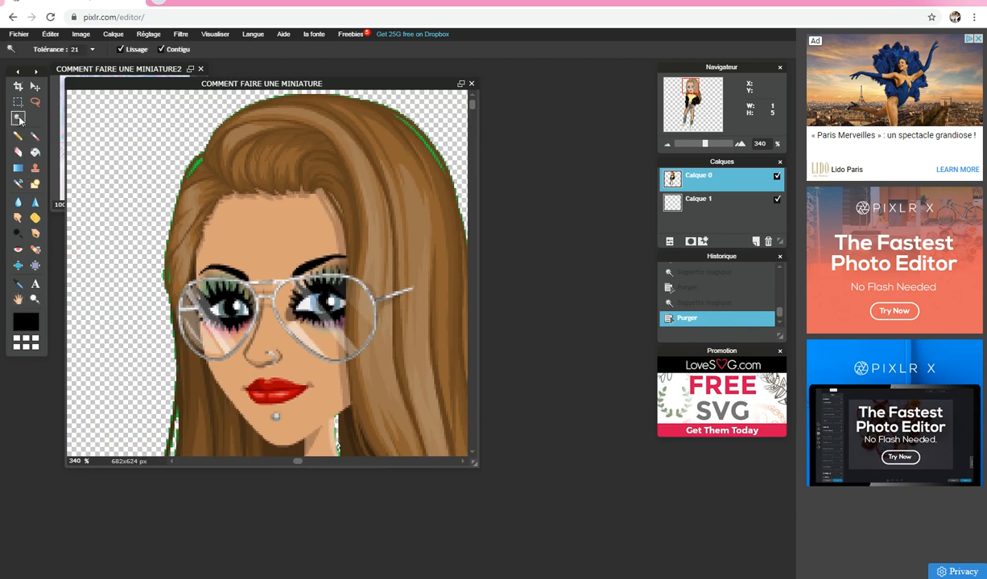
{"action": "left_click", "coordinate": [196, 165]}
{"action": "key", "text": "Delete"}
{"action": "left_click", "coordinate": [194, 168]}
{"action": "key", "text": "Delete"}
Select the thin green streaks along the upper-right curve of the hair with the Magic Wand and delete them.
{"action": "left_click", "coordinate": [435, 158]}
{"action": "left_click", "coordinate": [442, 163]}
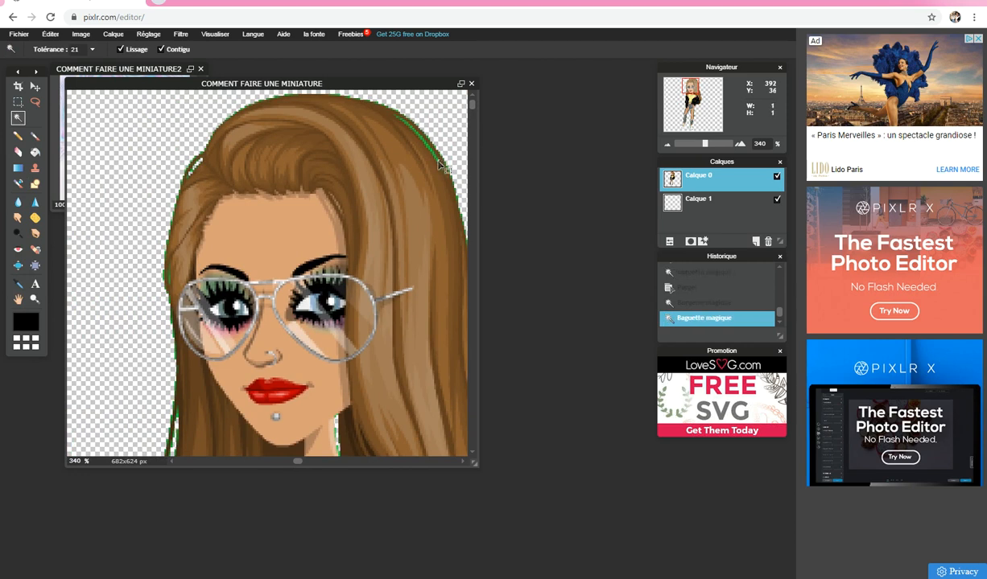
{"action": "left_click", "coordinate": [438, 159]}
{"action": "left_click", "coordinate": [437, 159]}
{"action": "key", "text": "Delete"}
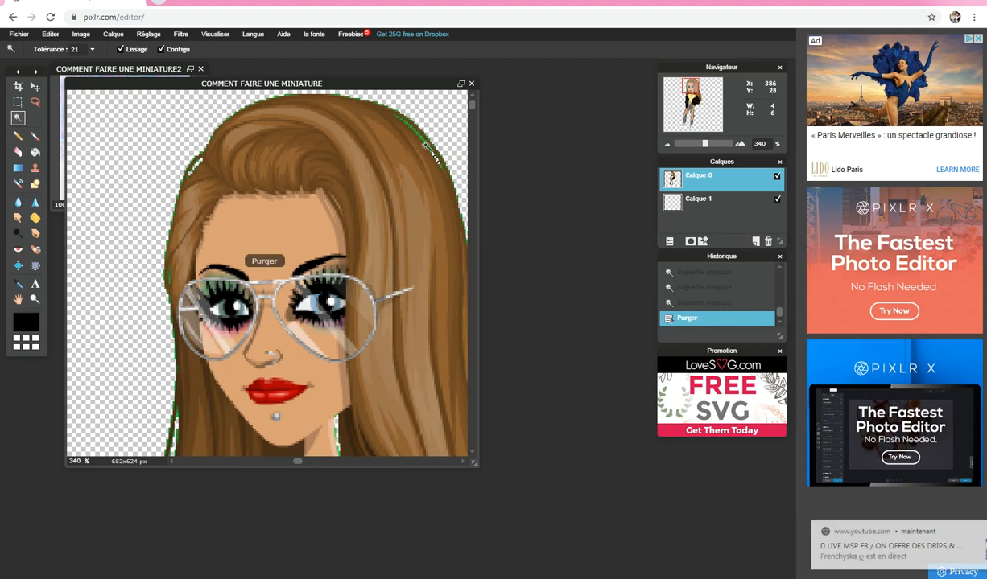
{"action": "left_click", "coordinate": [426, 143]}
{"action": "key", "text": "Delete"}
{"action": "left_click", "coordinate": [420, 129]}
{"action": "key", "text": "Delete"}
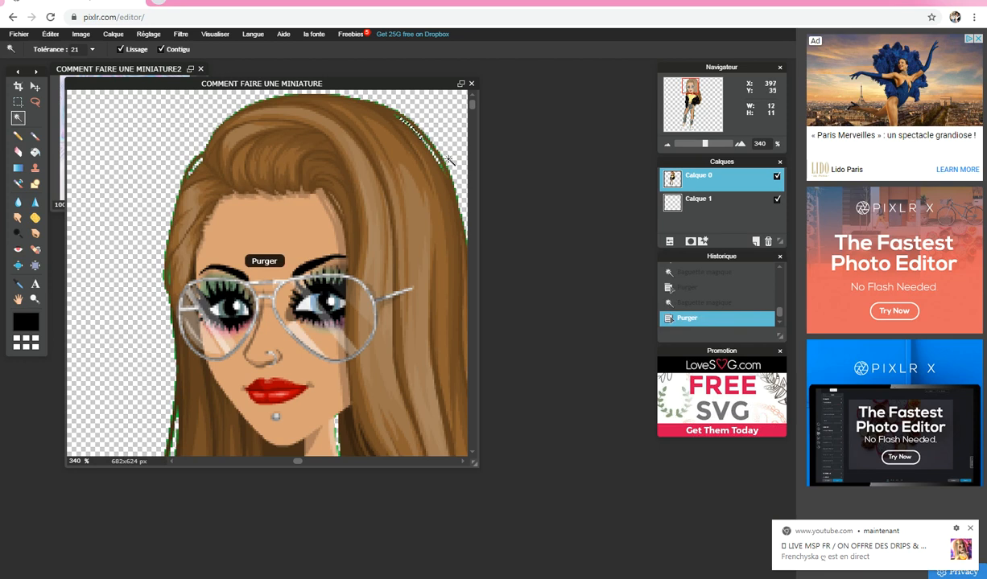
Delete a tiny green spot on the right edge of the long hair with the Magic Wand, without including the brown strands.
{"action": "scroll", "coordinate": [376, 251], "scroll_direction": "down", "scroll_amount": 1}
{"action": "scroll", "coordinate": [376, 251], "scroll_direction": "down", "scroll_amount": 3}
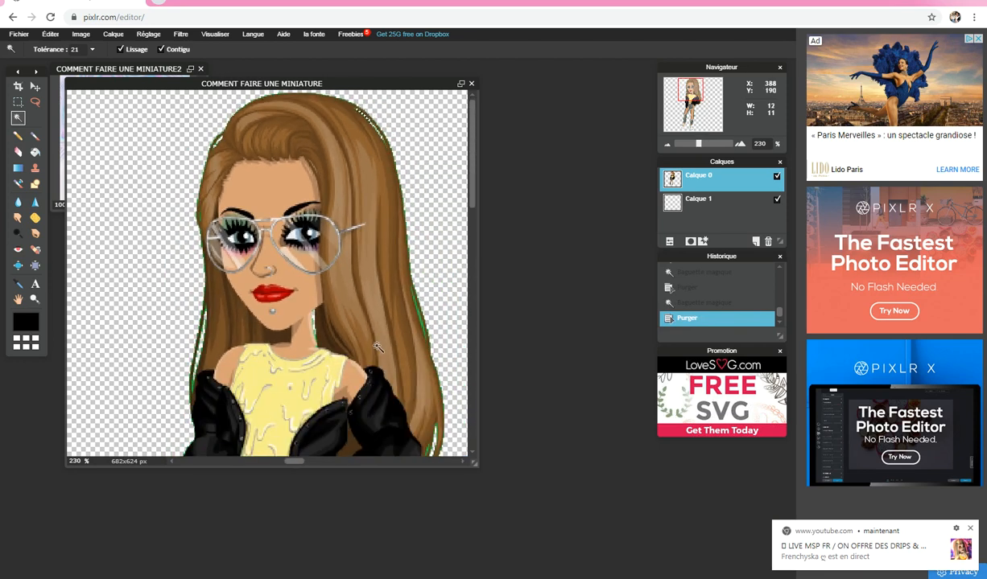
{"action": "left_click", "coordinate": [420, 320]}
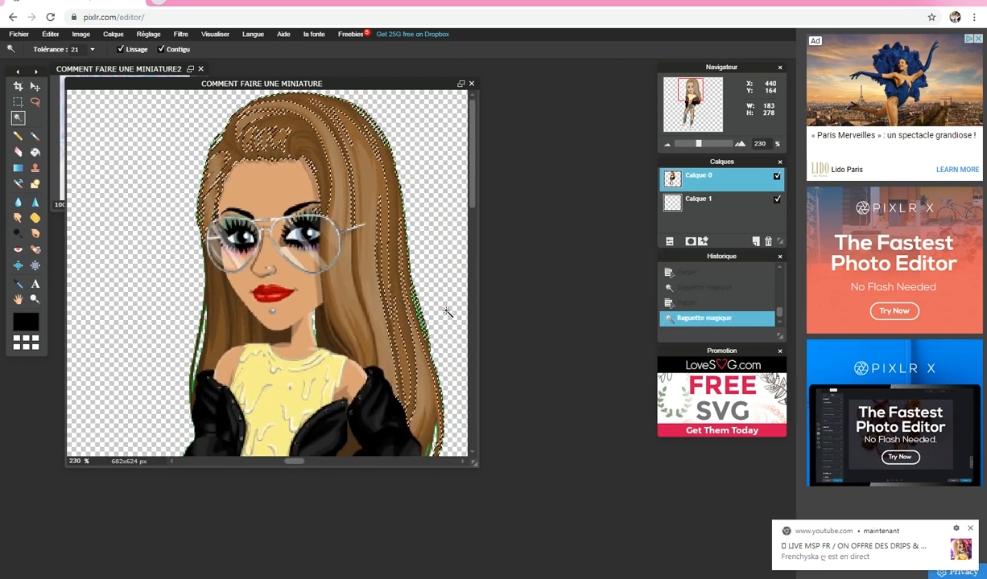
{"action": "left_click", "coordinate": [453, 320]}
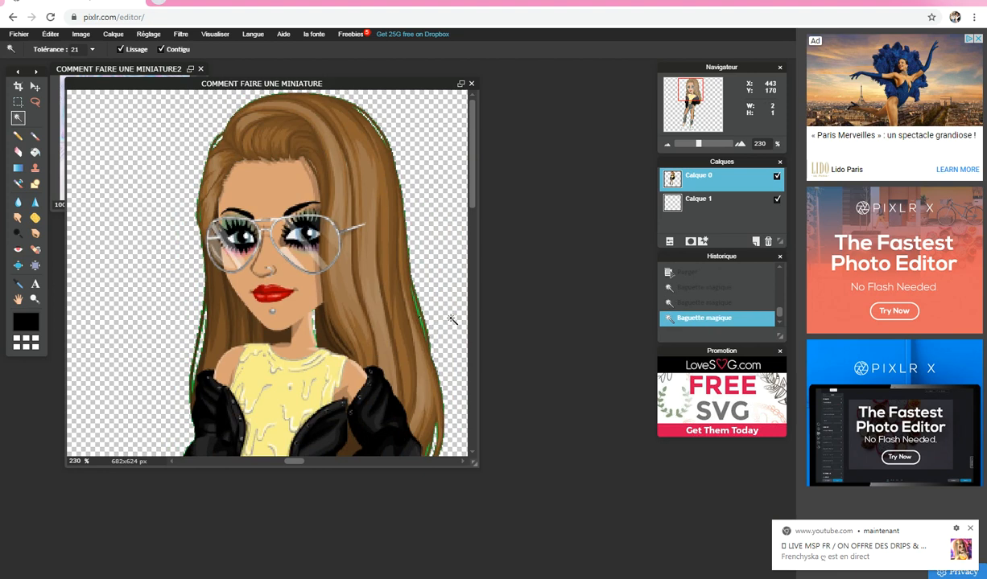
{"action": "key", "text": "Delete"}
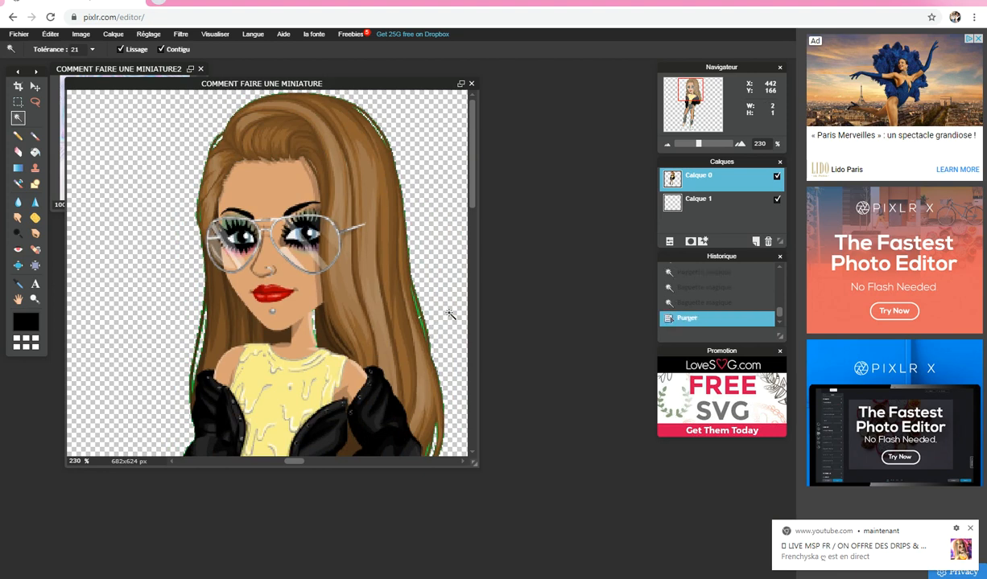
Select small green slivers midway down the hair's right edge with the Magic Wand and delete them.
{"action": "left_click", "coordinate": [18, 298]}
{"action": "scroll", "coordinate": [279, 276], "scroll_direction": "down", "scroll_amount": 2}
{"action": "scroll", "coordinate": [279, 276], "scroll_direction": "up", "scroll_amount": 5}
{"action": "left_click_drag", "start_coordinate": [324, 284], "coordinate": [222, 278]}
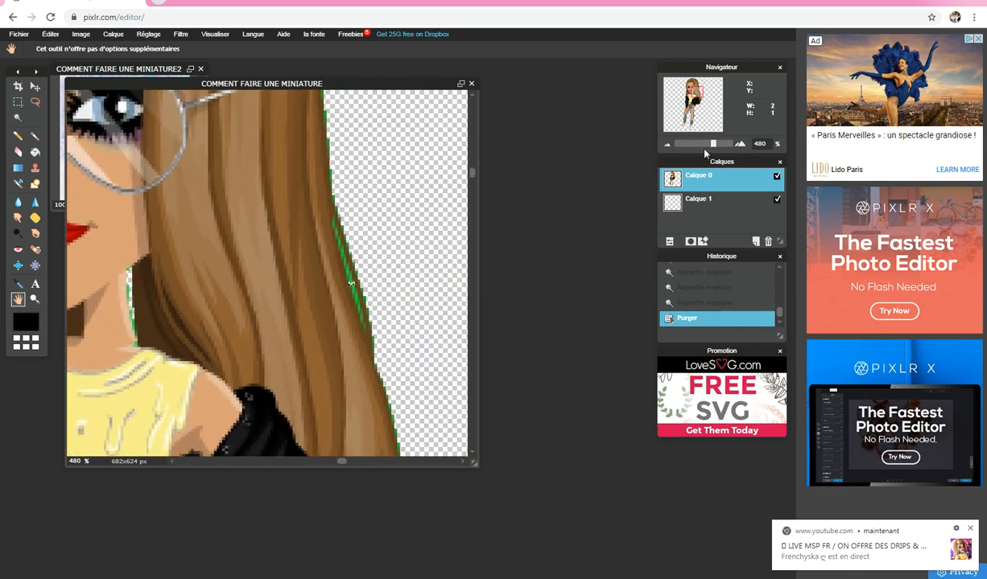
{"action": "left_click", "coordinate": [18, 118]}
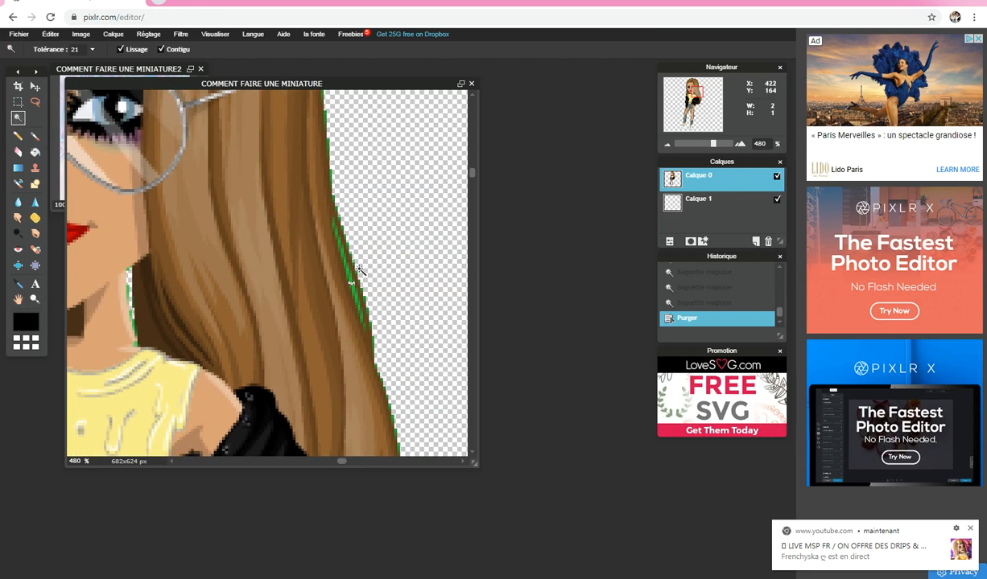
{"action": "left_click", "coordinate": [349, 276]}
{"action": "key", "text": "Delete"}
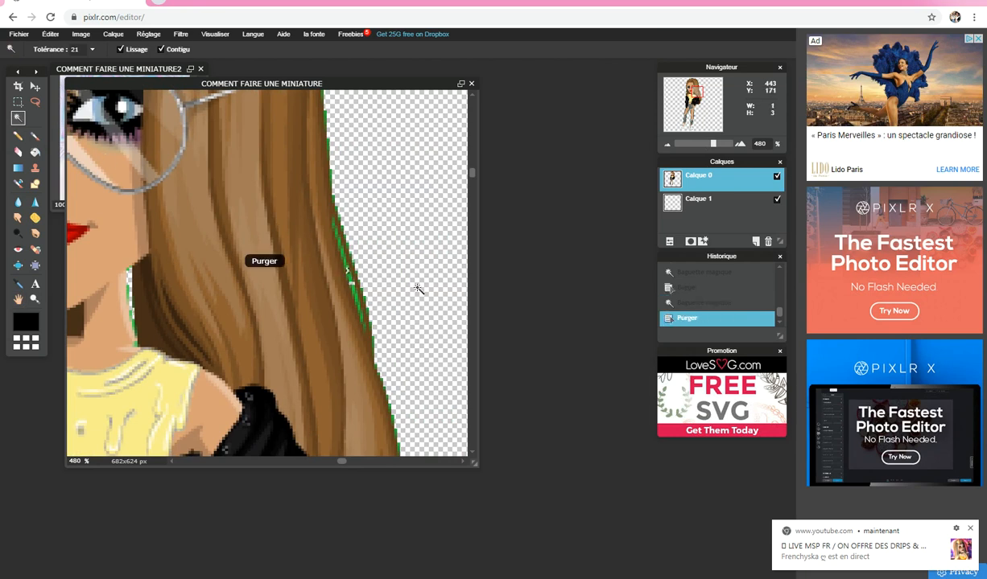
{"action": "left_click", "coordinate": [352, 279]}
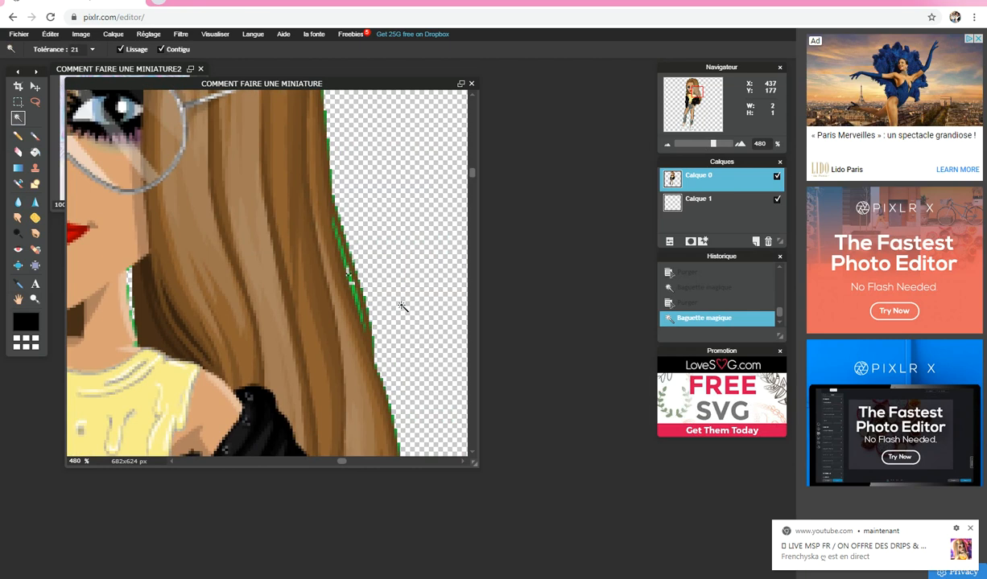
{"action": "key", "text": "Delete"}
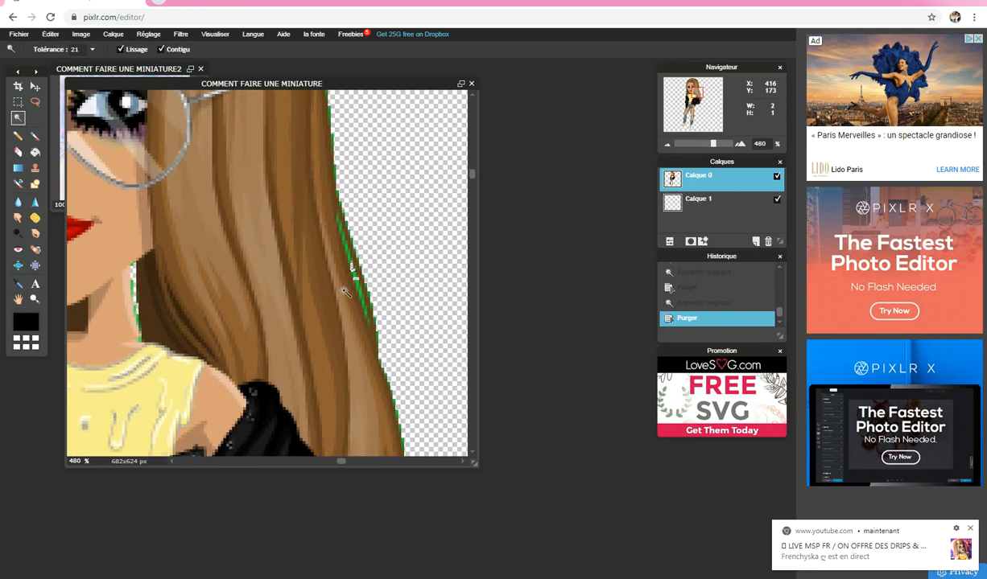
Delete more Magic Wand selections of the green streak on the hair's right edge, below and above the cleared gap.
{"action": "left_click", "coordinate": [355, 280]}
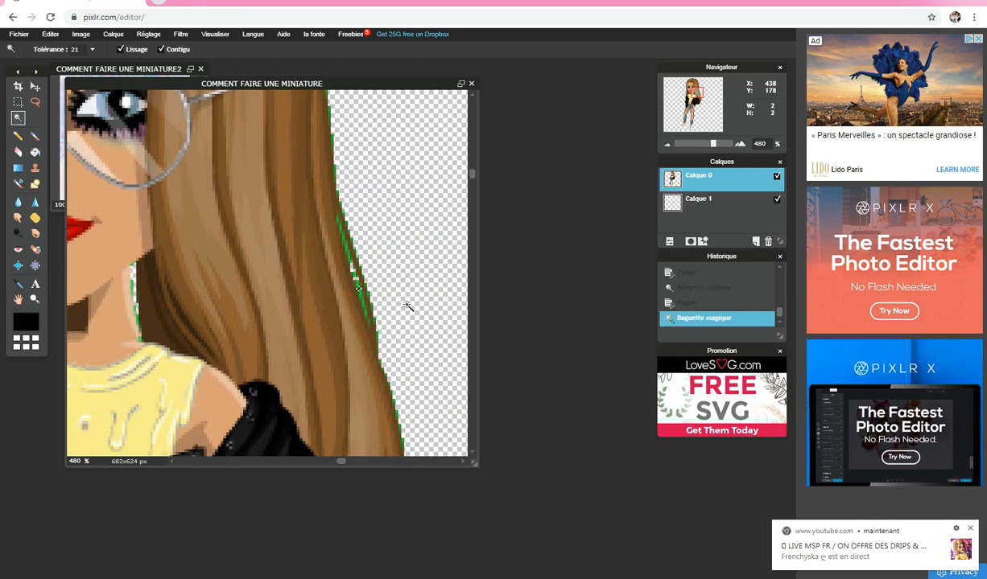
{"action": "left_click", "coordinate": [357, 286]}
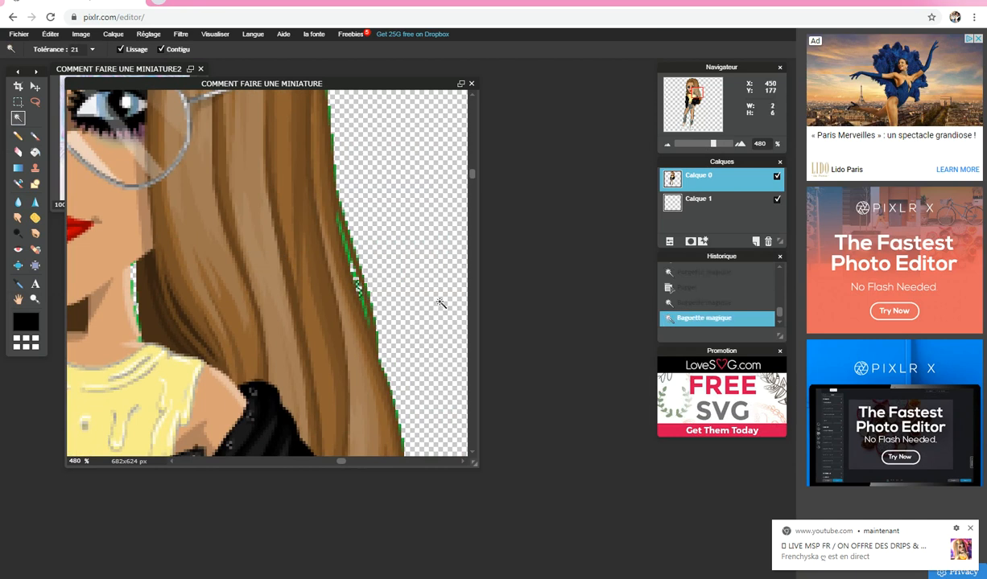
{"action": "key", "text": "Delete"}
{"action": "left_click", "coordinate": [348, 291]}
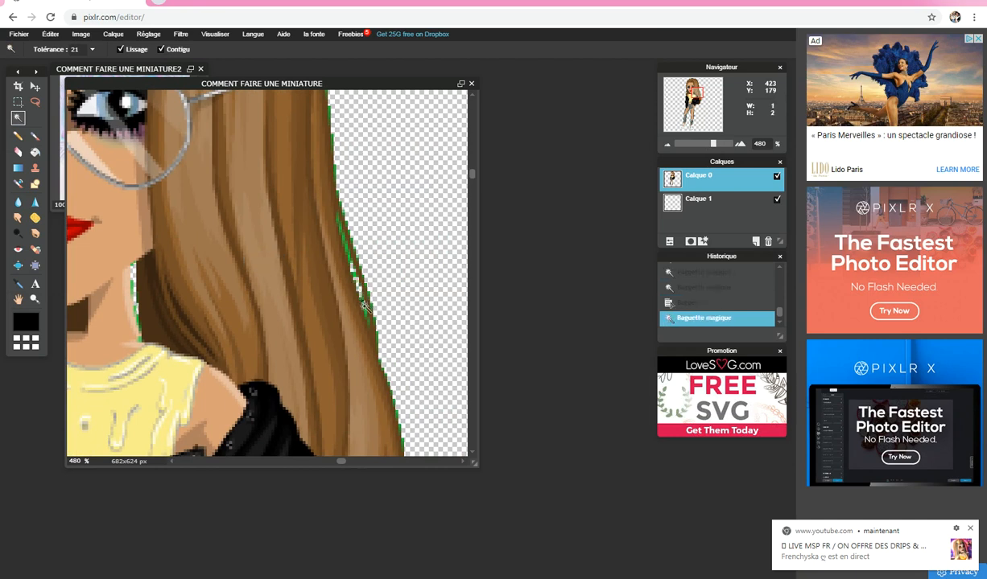
{"action": "key", "text": "Delete"}
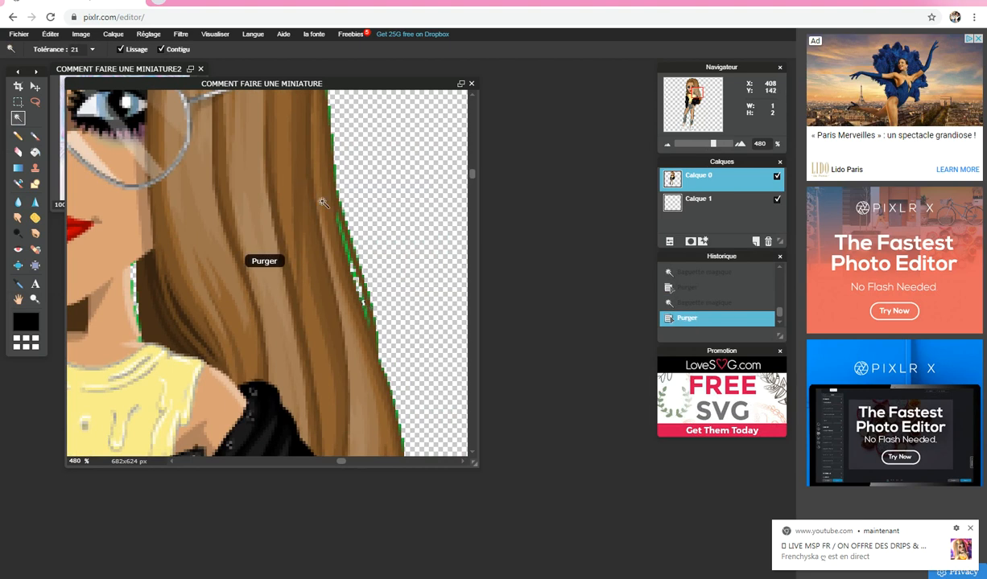
{"action": "left_click", "coordinate": [346, 246]}
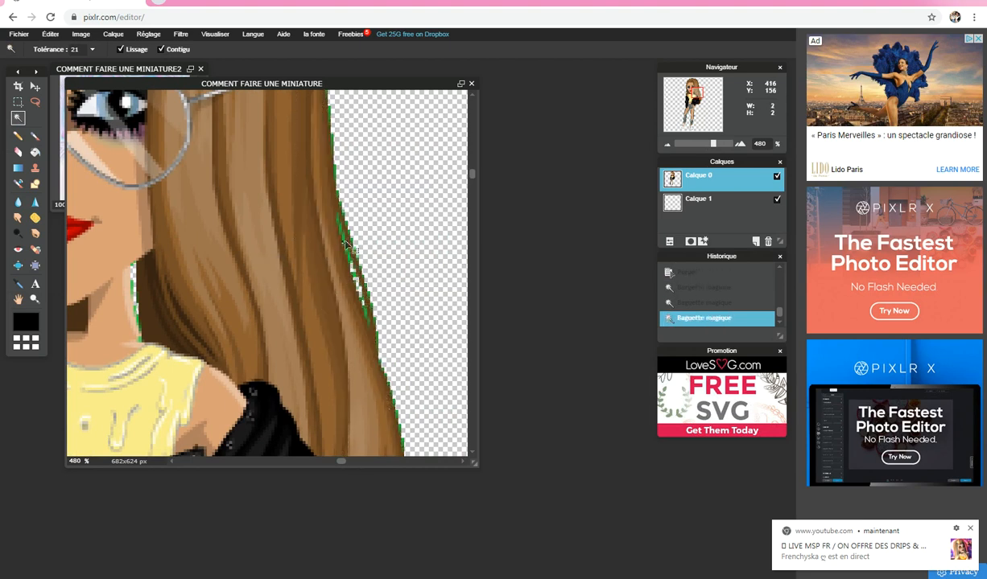
{"action": "key", "text": "Delete"}
Select the stray green specks left of the raised shoe with a rectangular selection about 33 by 27 px and delete them.
{"action": "left_click", "coordinate": [18, 300]}
{"action": "left_click_drag", "start_coordinate": [366, 141], "coordinate": [387, 102]}
{"action": "left_click_drag", "start_coordinate": [257, 386], "coordinate": [298, 248]}
{"action": "left_click_drag", "start_coordinate": [277, 371], "coordinate": [359, 145]}
{"action": "left_click_drag", "start_coordinate": [342, 363], "coordinate": [388, 230]}
{"action": "left_click_drag", "start_coordinate": [331, 270], "coordinate": [353, 269]}
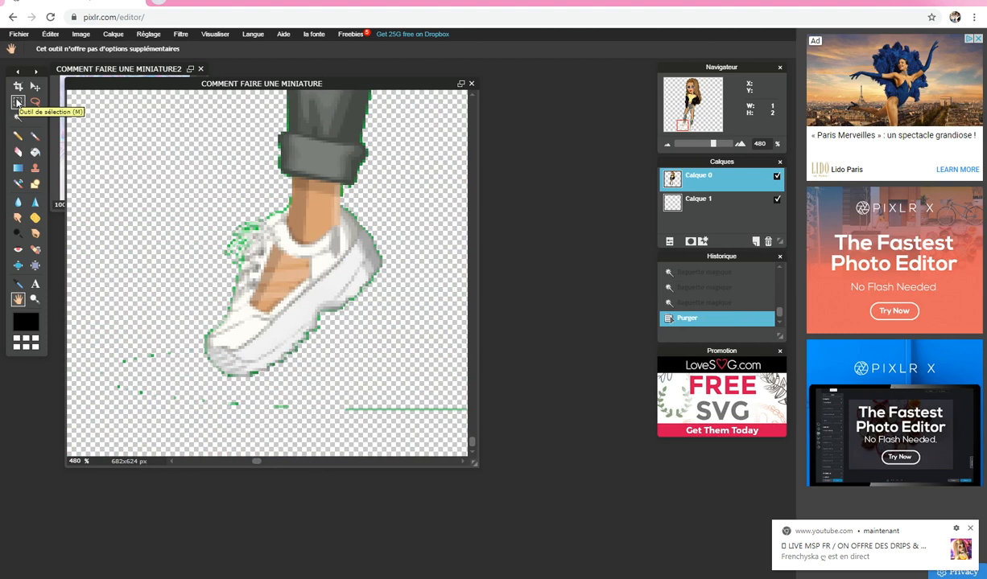
{"action": "left_click", "coordinate": [17, 103]}
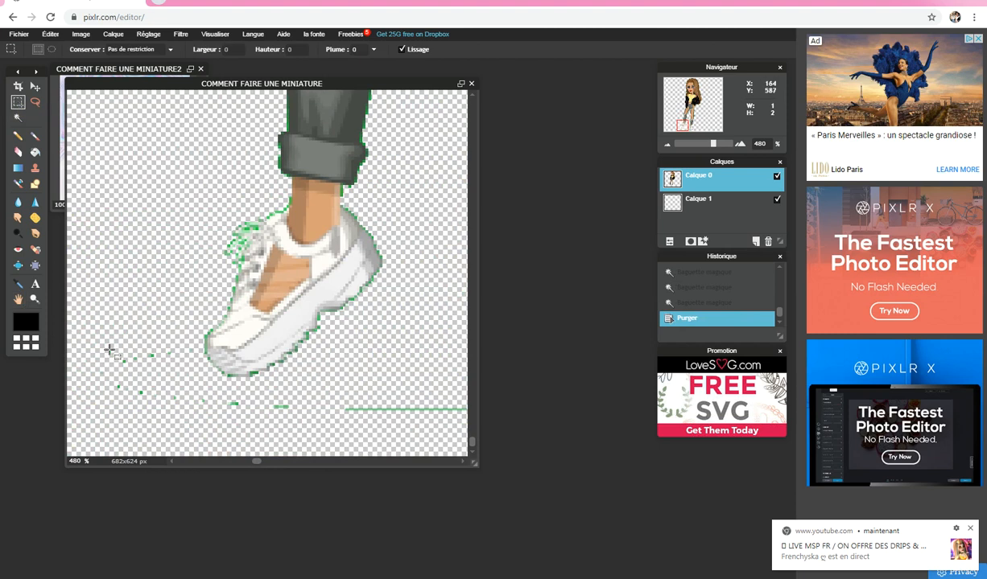
{"action": "left_click_drag", "start_coordinate": [100, 340], "coordinate": [192, 412]}
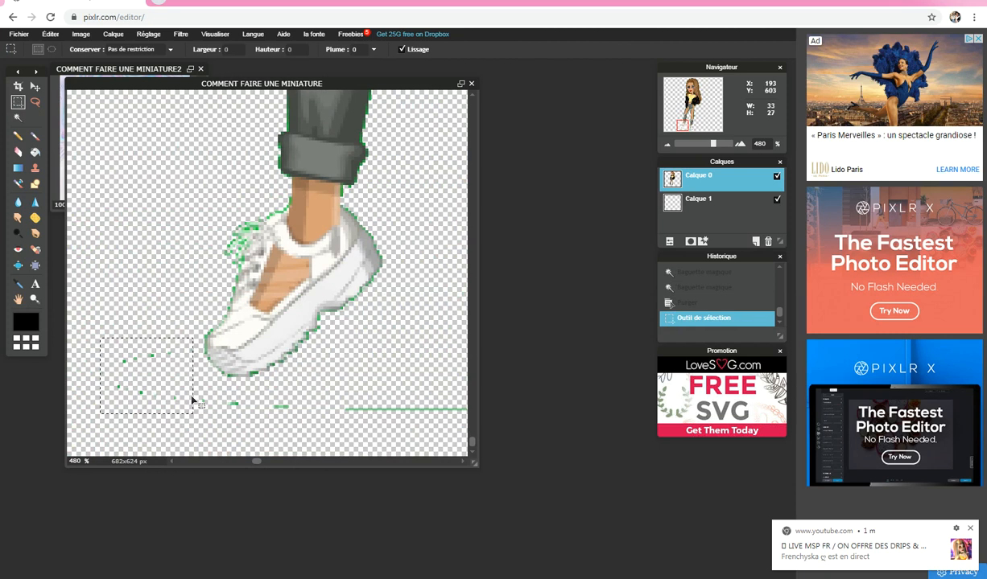
{"action": "key", "text": "Delete"}
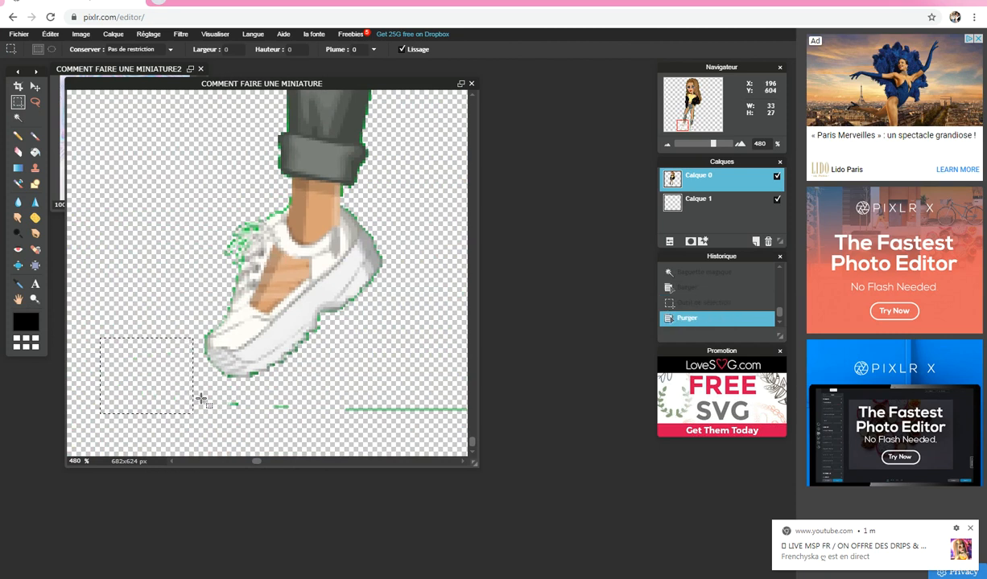
Select the green dashes below the shoe and the green line to their right with rectangular selections and delete them.
{"action": "left_click_drag", "start_coordinate": [192, 390], "coordinate": [299, 435]}
{"action": "key", "text": "Delete"}
{"action": "left_click_drag", "start_coordinate": [342, 382], "coordinate": [491, 464]}
{"action": "key", "text": "Delete"}
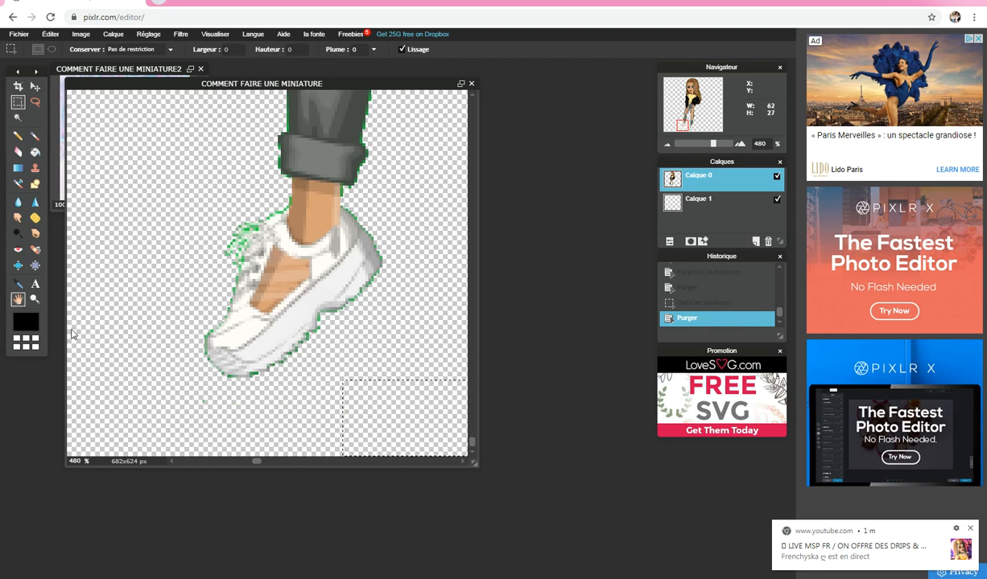
Select the stray specks beside the front shoe with a rectangular selection about 30 by 42 px and delete them.
{"action": "left_click_drag", "start_coordinate": [382, 416], "coordinate": [351, 409]}
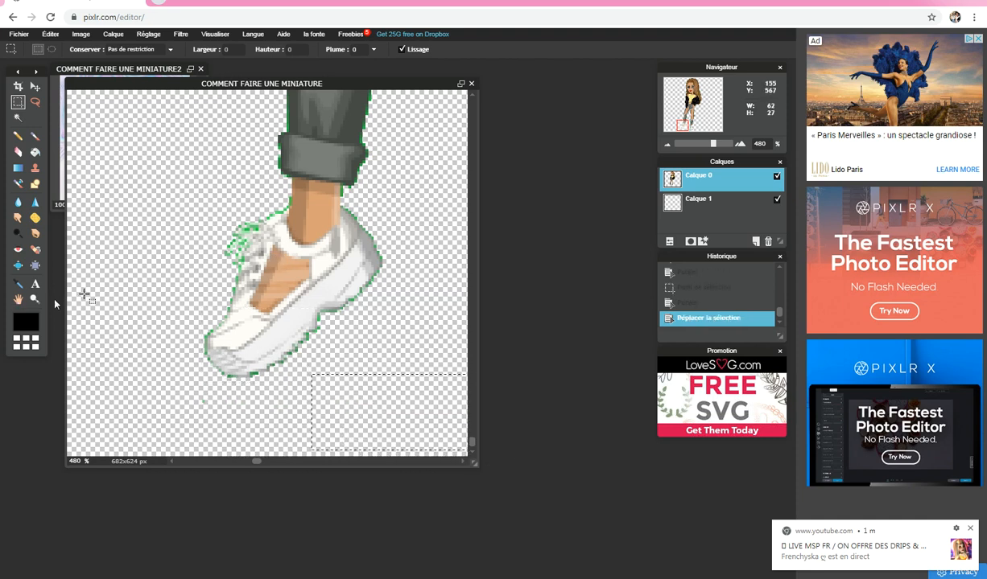
{"action": "left_click", "coordinate": [18, 299]}
{"action": "left_click_drag", "start_coordinate": [349, 328], "coordinate": [154, 216]}
{"action": "left_click_drag", "start_coordinate": [420, 347], "coordinate": [401, 353]}
{"action": "scroll", "coordinate": [400, 354], "scroll_direction": "up", "scroll_amount": 1}
{"action": "scroll", "coordinate": [400, 354], "scroll_direction": "down", "scroll_amount": 3}
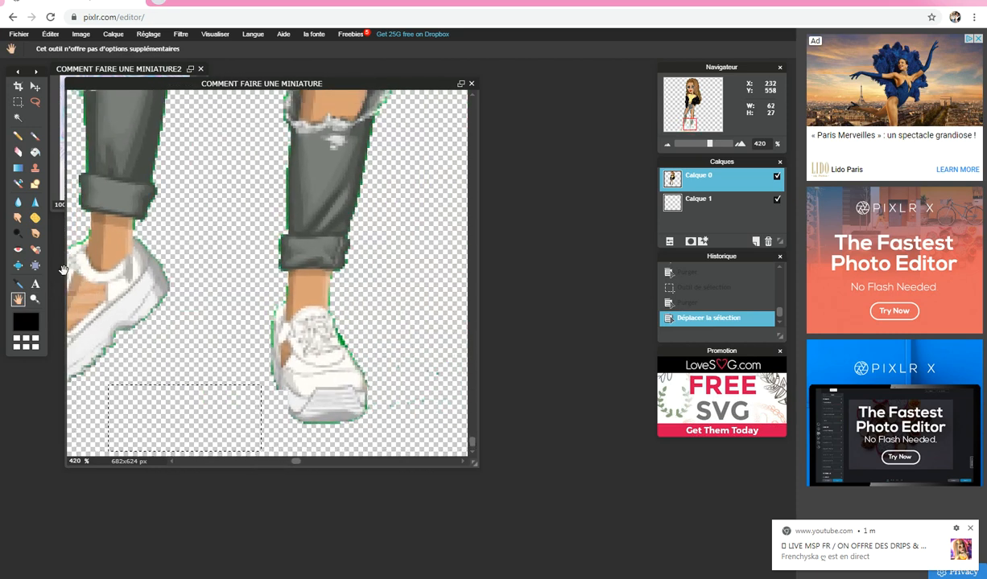
{"action": "left_click", "coordinate": [17, 101]}
{"action": "left_click_drag", "start_coordinate": [379, 352], "coordinate": [452, 469]}
{"action": "key", "text": "Delete"}
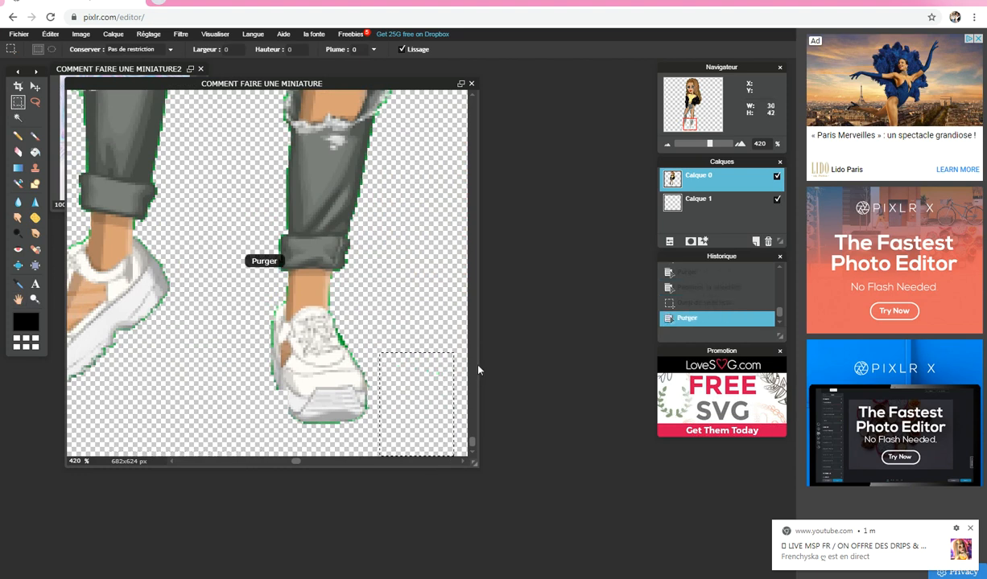
Open the layer styles of Calque 0 and enable the outer glow (Lueur externe) and inner glow (Lueur interne).
{"action": "scroll", "coordinate": [402, 311], "scroll_direction": "down", "scroll_amount": 2}
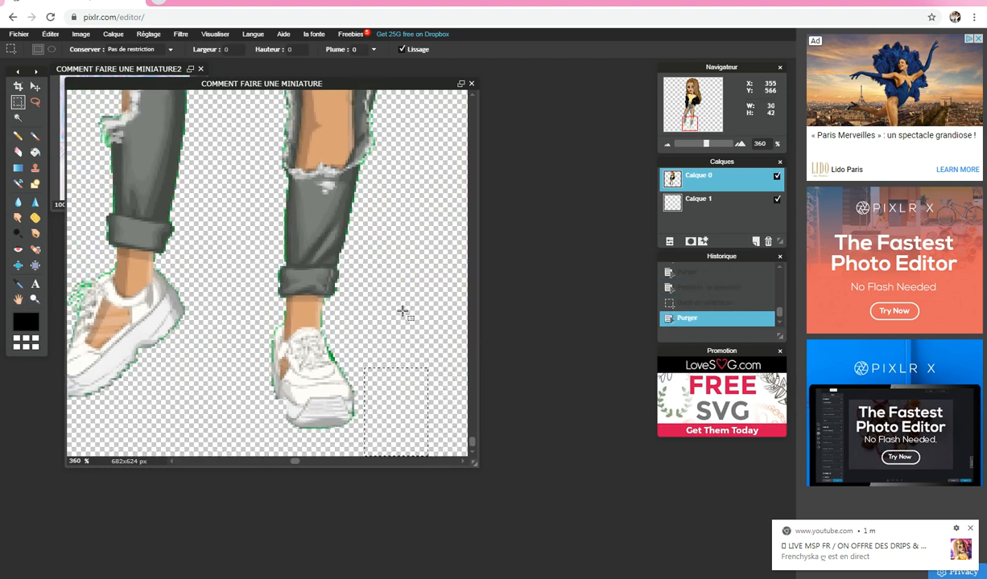
{"action": "scroll", "coordinate": [402, 311], "scroll_direction": "down", "scroll_amount": 6}
{"action": "scroll", "coordinate": [402, 311], "scroll_direction": "up", "scroll_amount": 1}
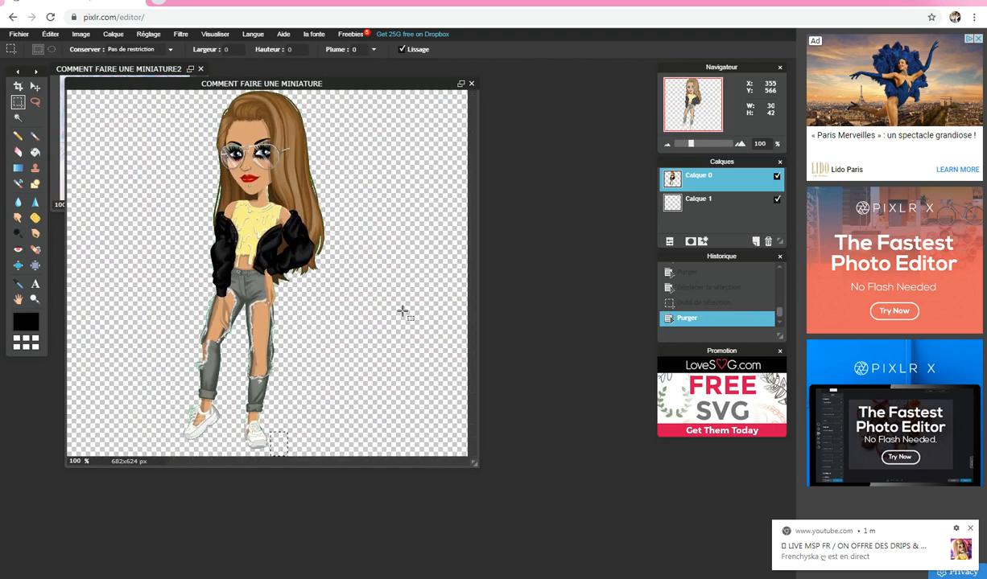
{"action": "left_click", "coordinate": [18, 299]}
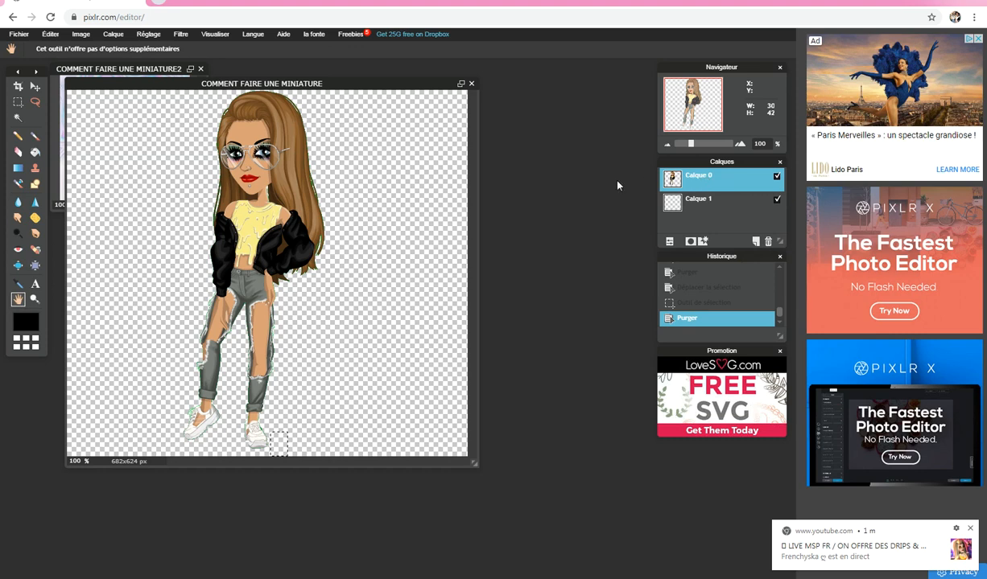
{"action": "right_click", "coordinate": [710, 186]}
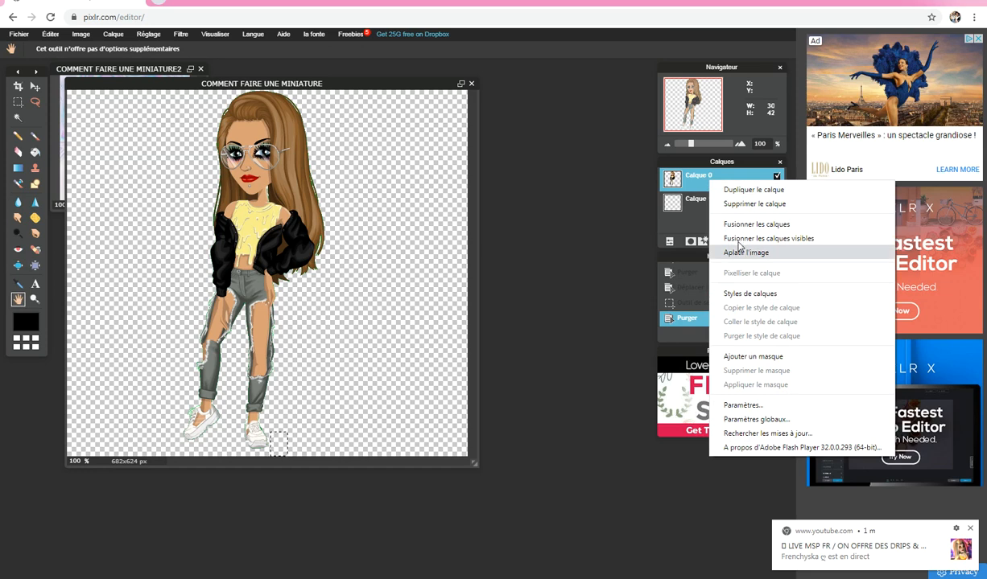
{"action": "left_click", "coordinate": [767, 297]}
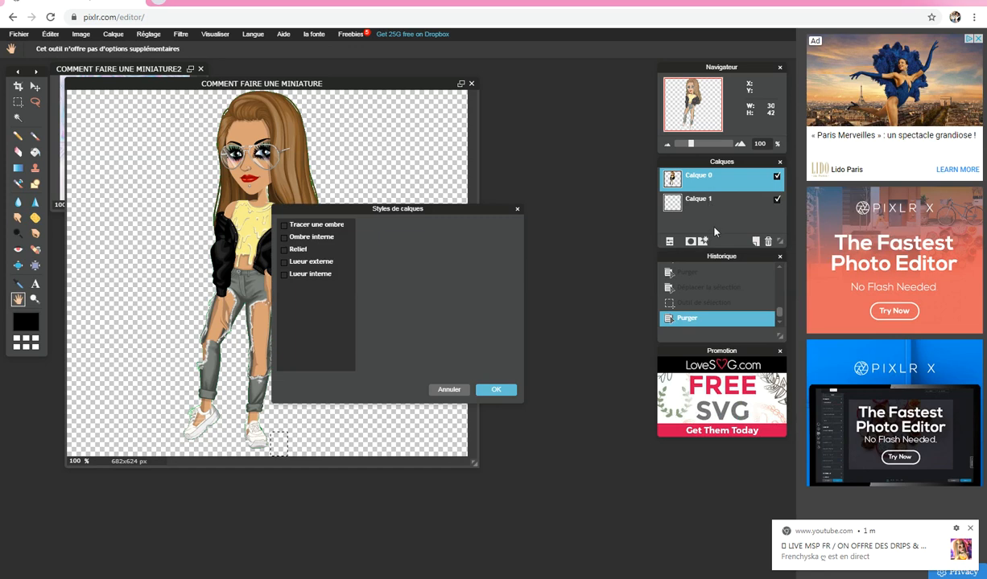
{"action": "left_click", "coordinate": [306, 263]}
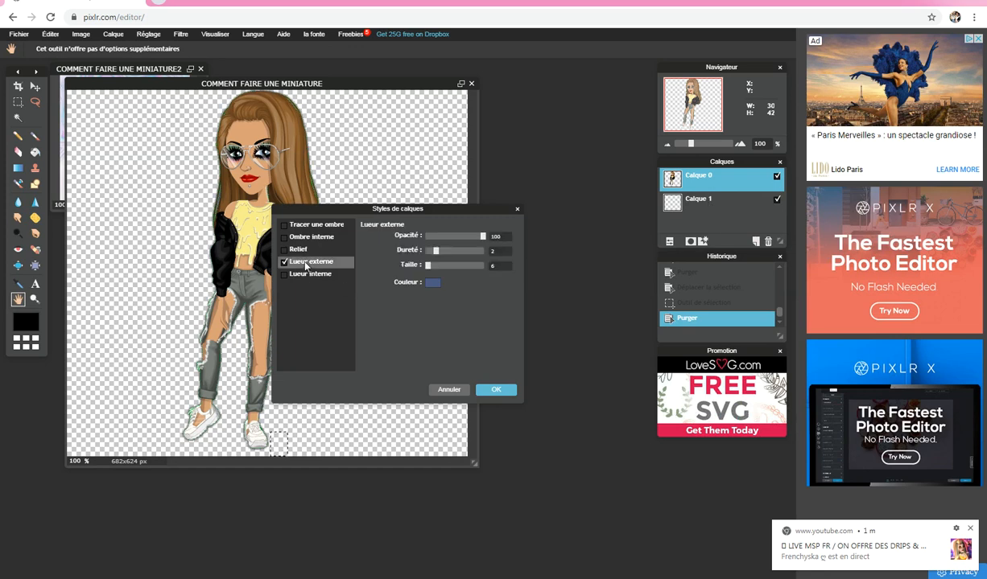
{"action": "left_click", "coordinate": [308, 275]}
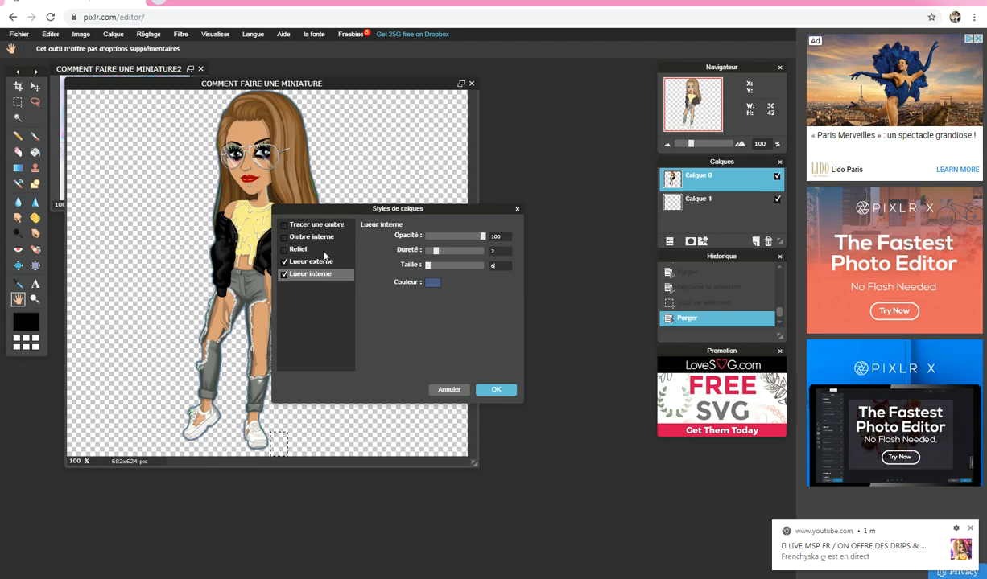
Set the outer glow's size to 8 and its colour to white (ffffff).
{"action": "left_click", "coordinate": [338, 262]}
{"action": "left_click", "coordinate": [508, 266]}
{"action": "key", "text": "BackSpace"}
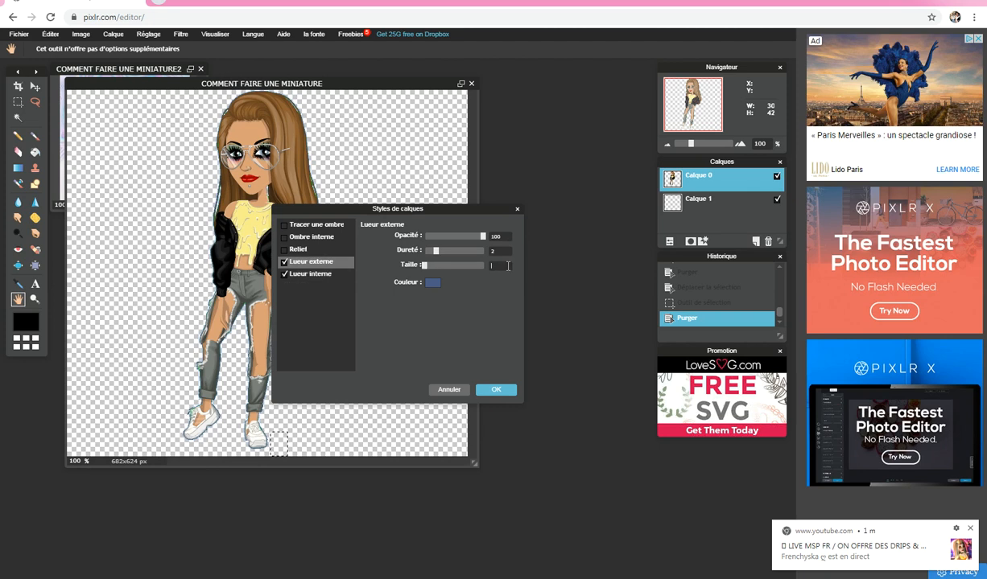
{"action": "type", "text": "8"}
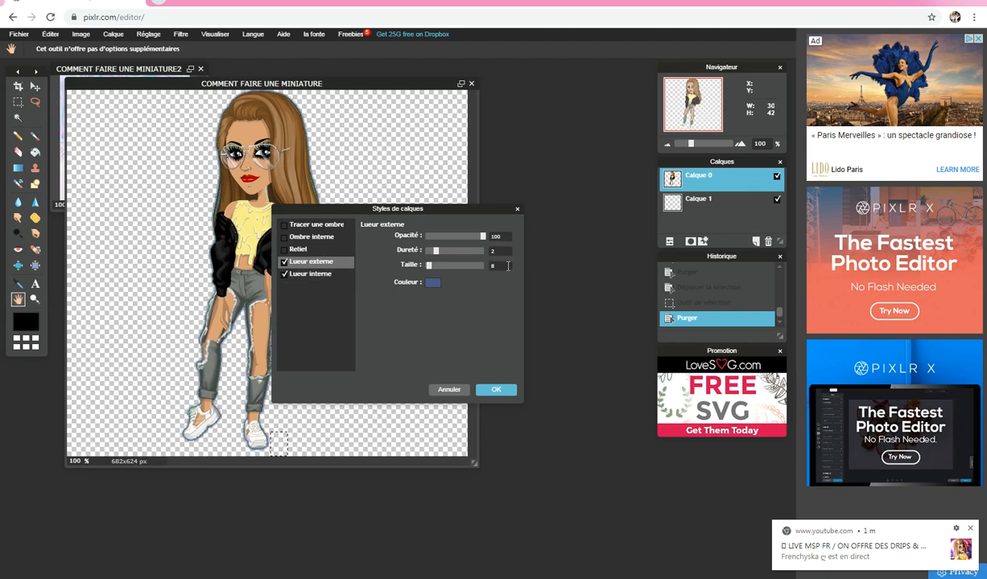
{"action": "left_click", "coordinate": [433, 283]}
{"action": "mouse_move", "coordinate": [323, 250]}
{"action": "left_mouse_down"}
{"action": "mouse_move", "coordinate": [291, 266]}
{"action": "mouse_move", "coordinate": [291, 223]}
{"action": "mouse_move", "coordinate": [330, 221]}
{"action": "mouse_move", "coordinate": [371, 286]}
{"action": "mouse_move", "coordinate": [330, 195]}
{"action": "left_mouse_up"}
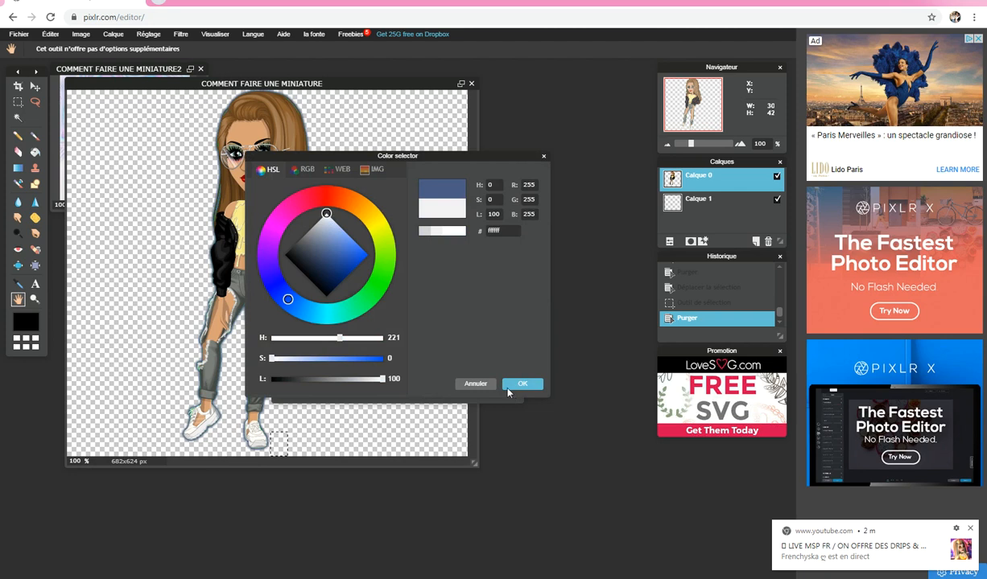
{"action": "left_click", "coordinate": [516, 385]}
Set the inner glow's hardness to 5, size to 10 and colour to white, and apply the layer styles.
{"action": "left_click", "coordinate": [317, 274]}
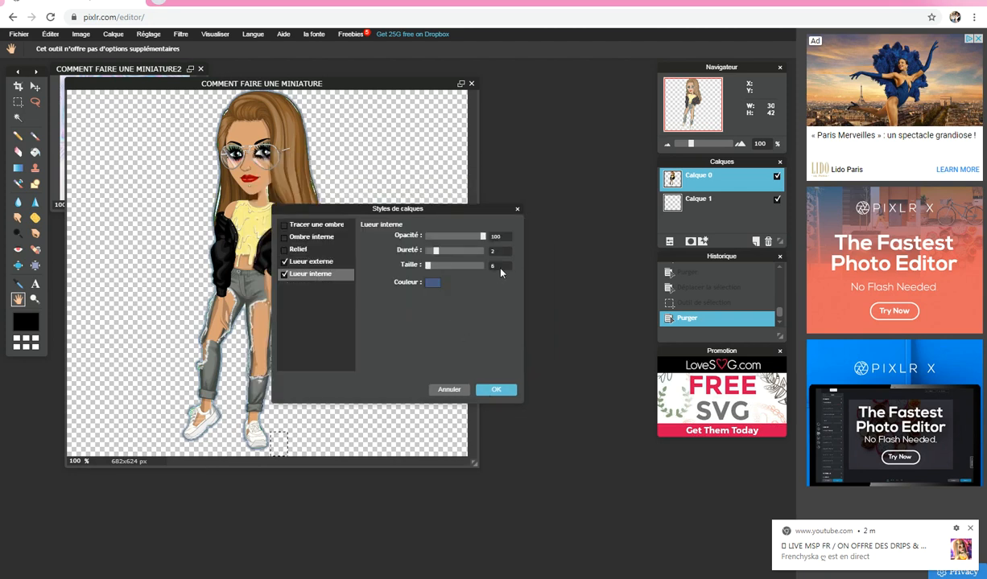
{"action": "key", "text": "BackSpace"}
{"action": "type", "text": "5"}
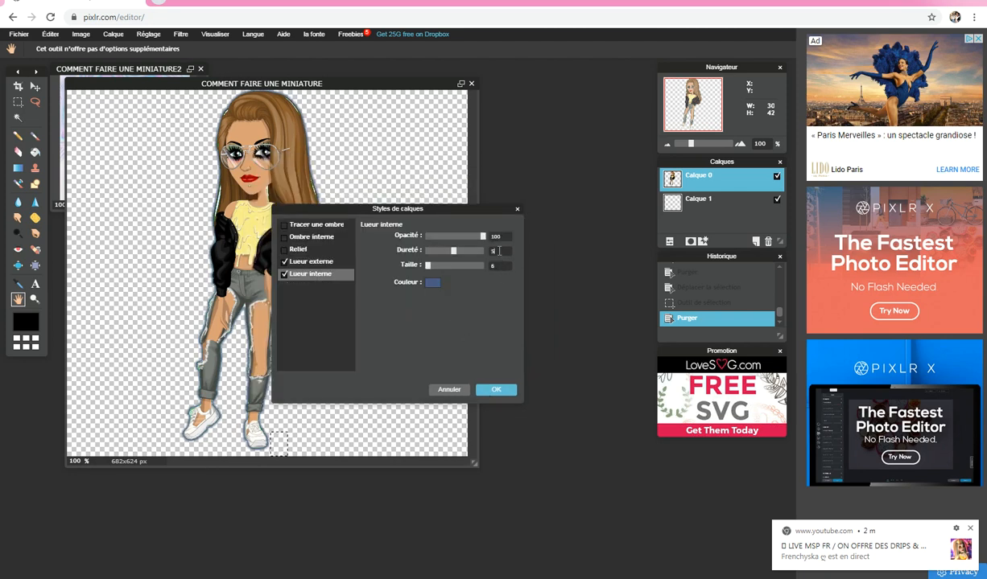
{"action": "key", "text": "BackSpace"}
{"action": "type", "text": "10"}
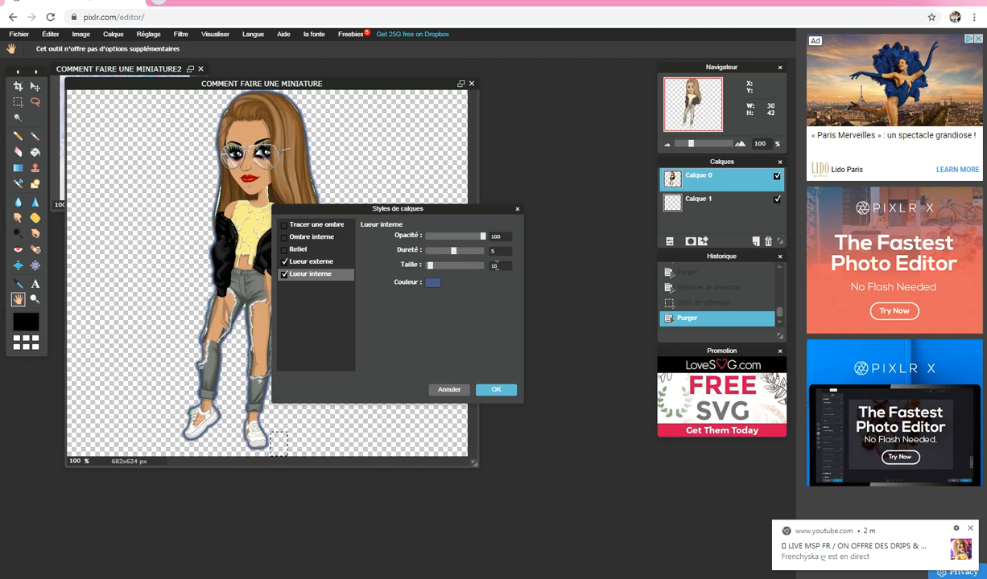
{"action": "left_click", "coordinate": [432, 282]}
{"action": "left_click_drag", "start_coordinate": [314, 245], "coordinate": [332, 175]}
{"action": "left_click", "coordinate": [523, 385]}
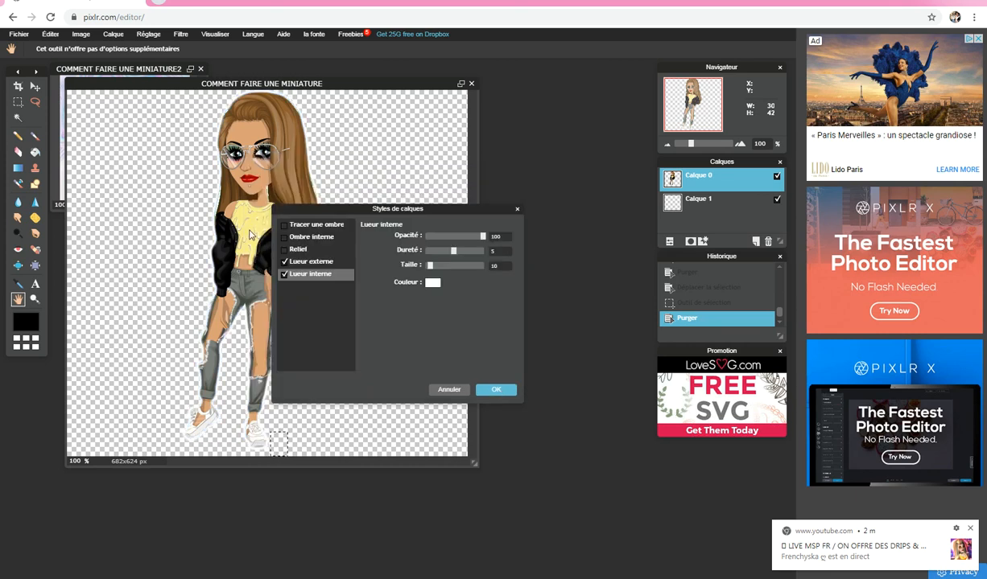
{"action": "left_click", "coordinate": [495, 391]}
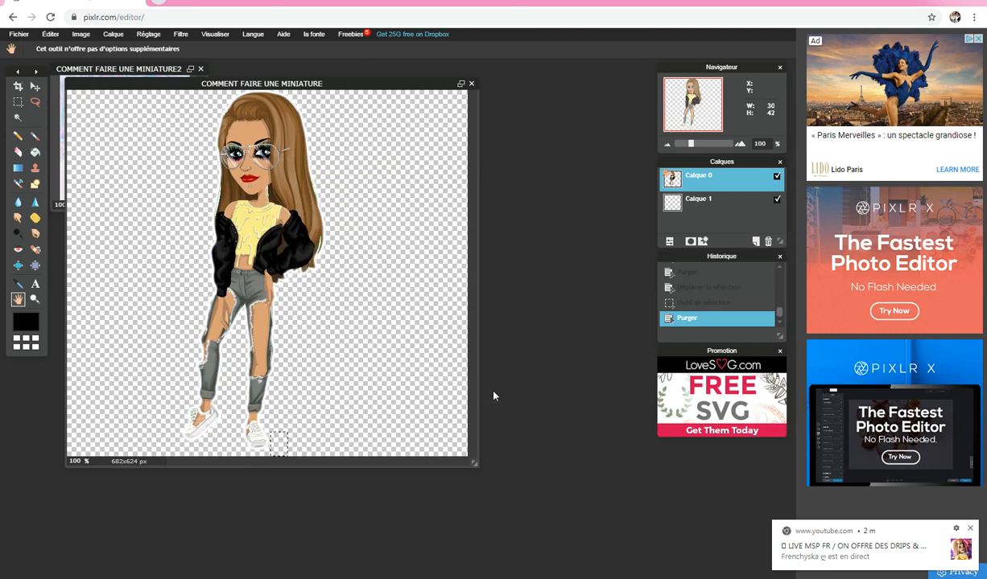
Save the avatar as PNG "COMMENT FAIRE UNE MINIATURE" in the Images library, replacing the existing file, and close the Pixlr page.
{"action": "left_click", "coordinate": [25, 37]}
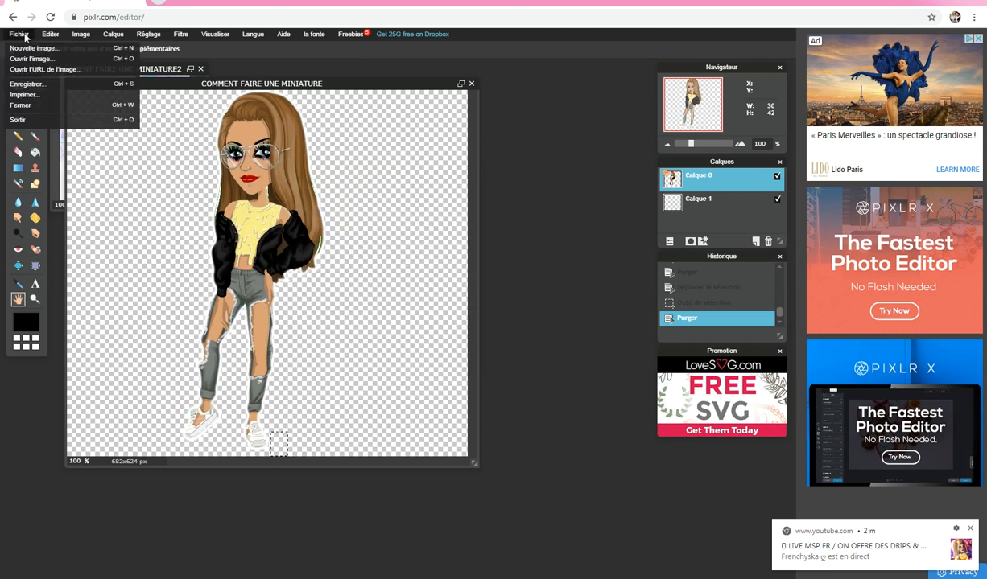
{"action": "left_click", "coordinate": [32, 82]}
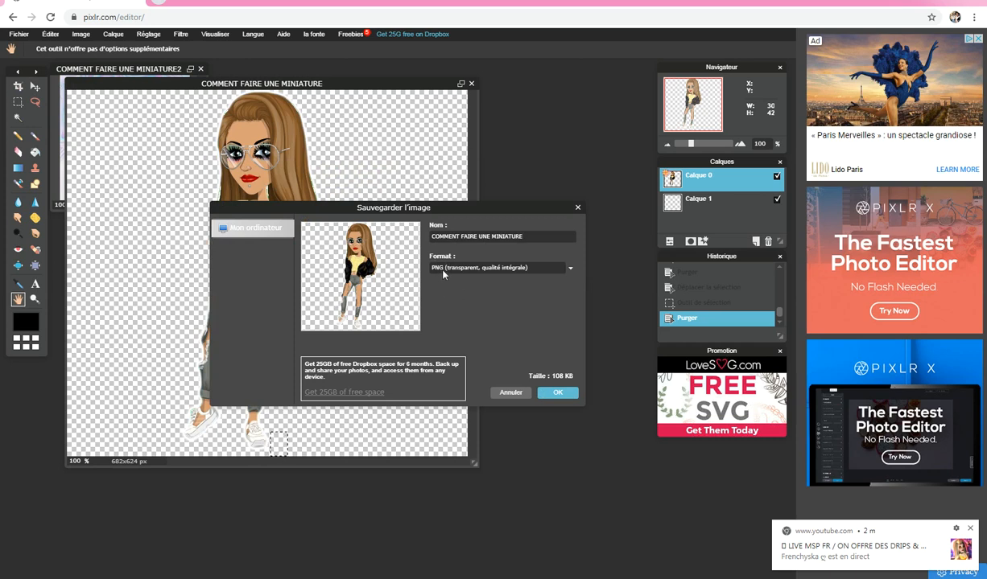
{"action": "left_click", "coordinate": [552, 394]}
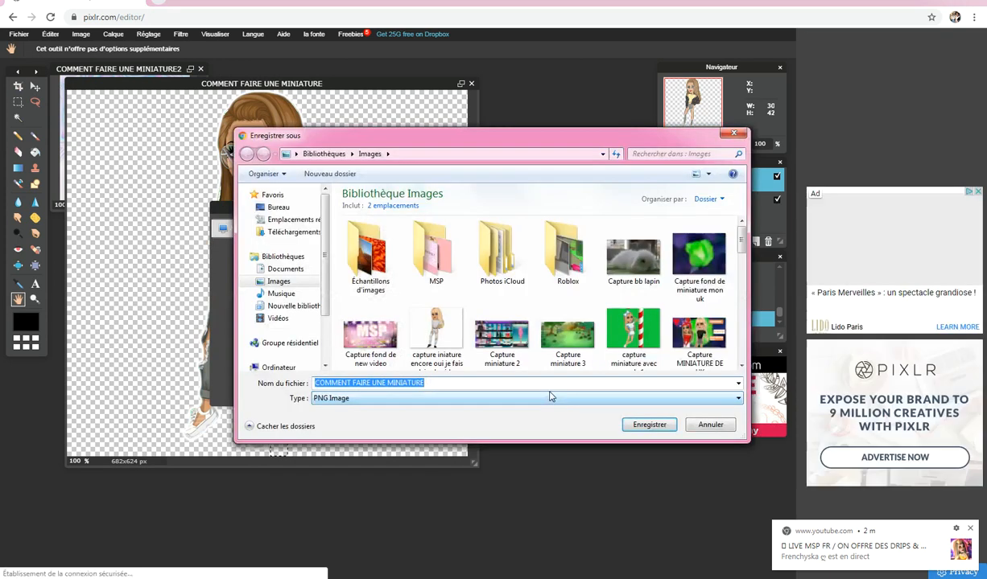
{"action": "left_click", "coordinate": [630, 427]}
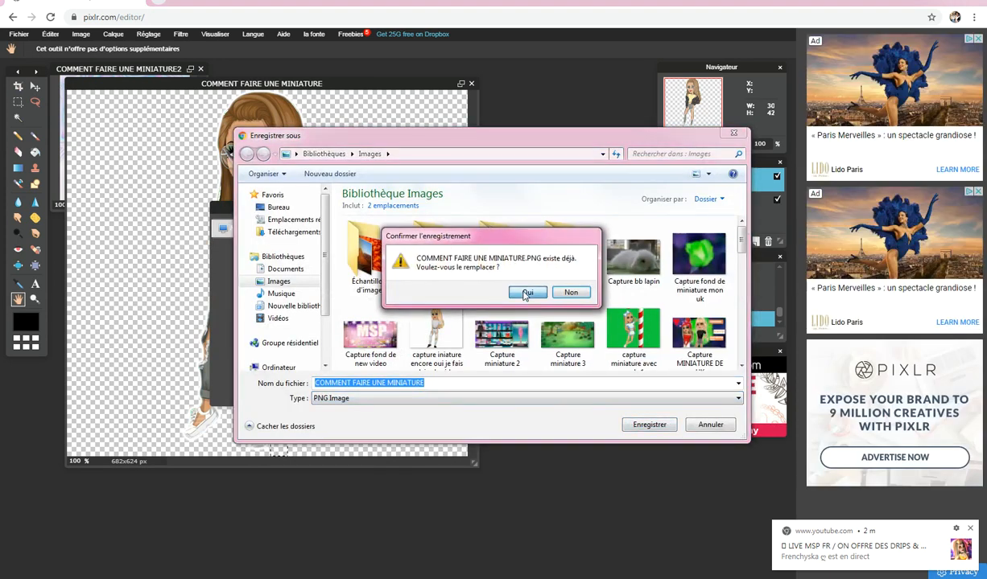
{"action": "left_click", "coordinate": [520, 287]}
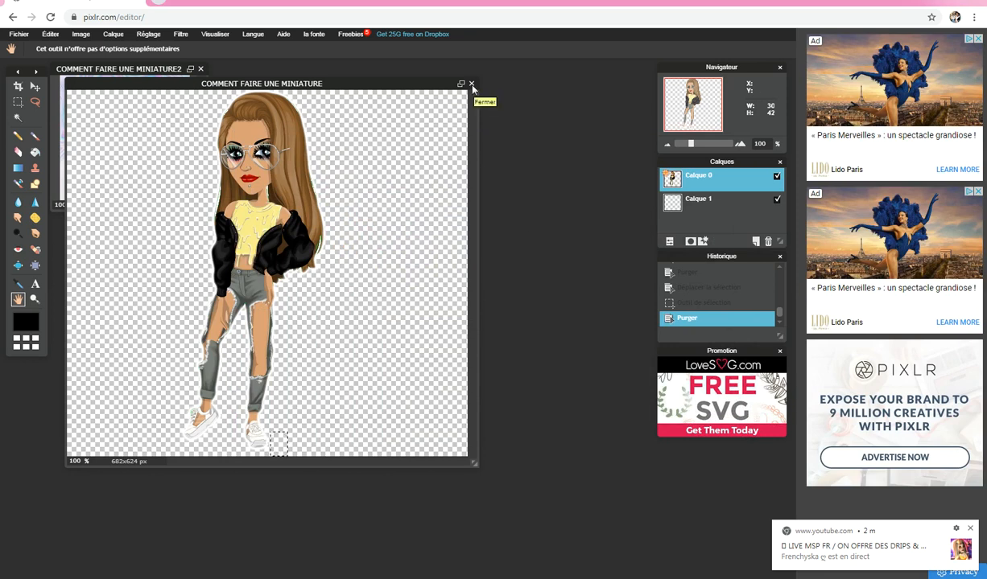
{"action": "left_click", "coordinate": [145, 2]}
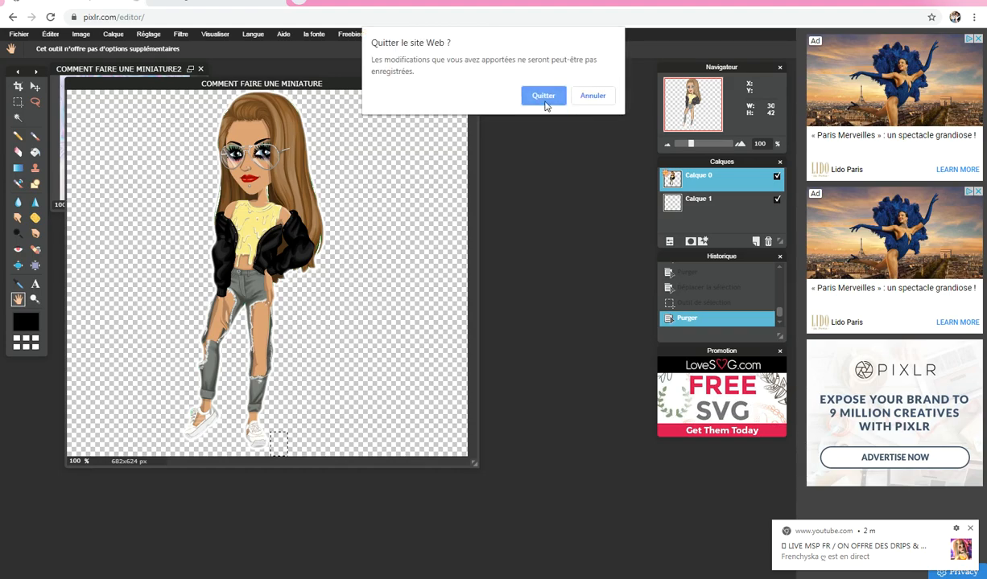
{"action": "left_click", "coordinate": [544, 96]}
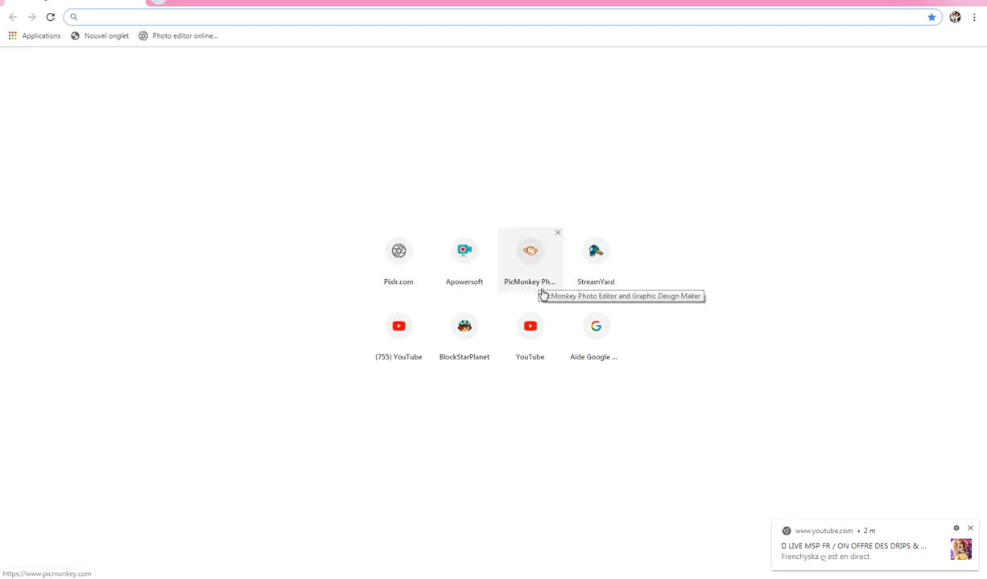
{"action": "type", "text": "P"}
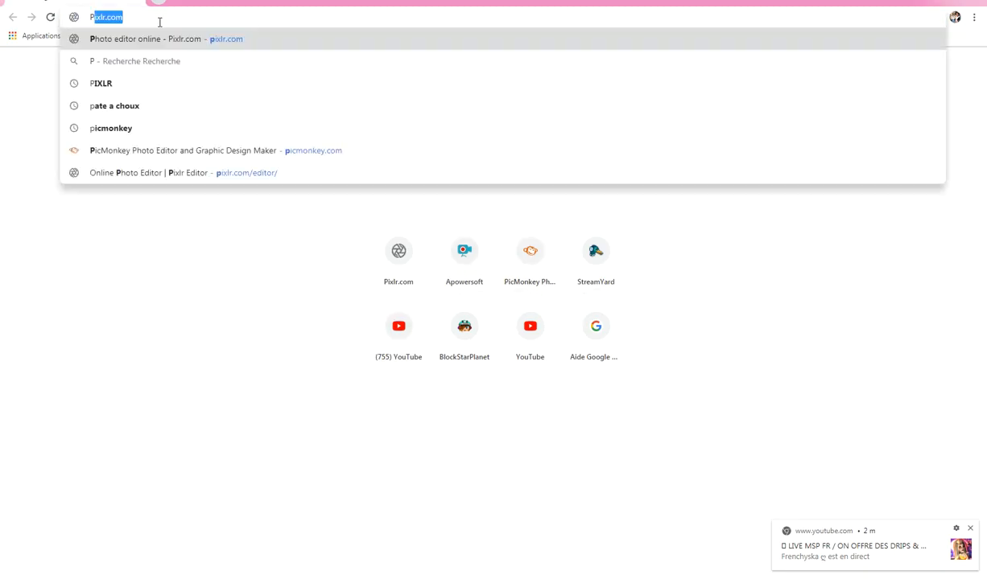
{"action": "type", "text": "icu"}
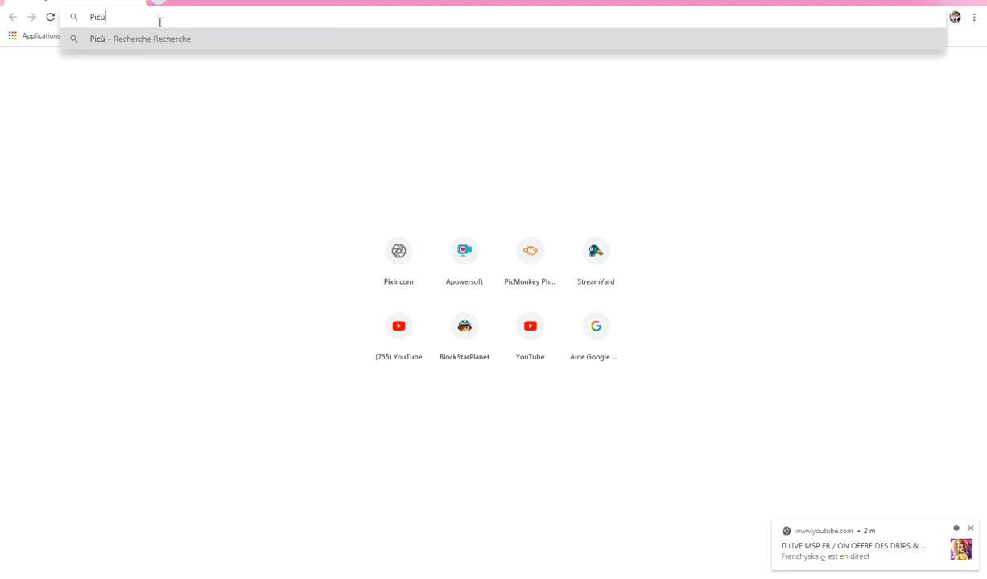
{"action": "key", "text": "BackSpace"}
{"action": "key", "text": "BackSpace"}
{"action": "key", "text": "BackSpace"}
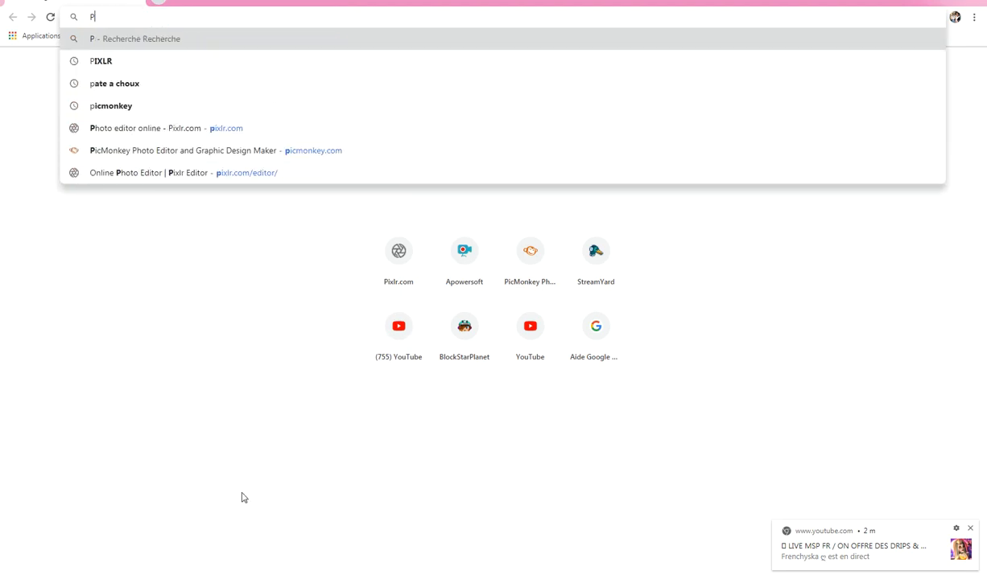
{"action": "left_click", "coordinate": [243, 576]}
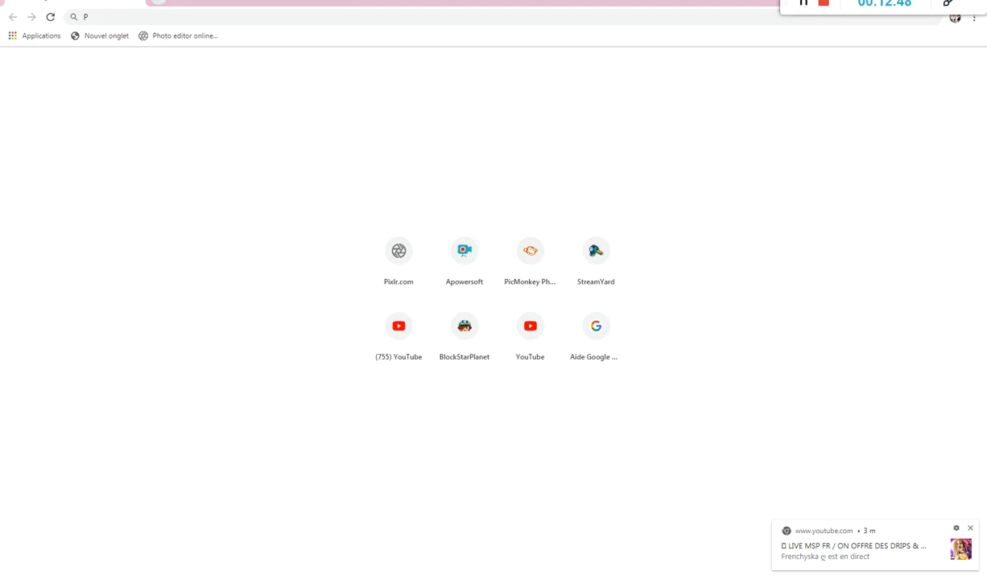
{"action": "left_click", "coordinate": [803, 4]}
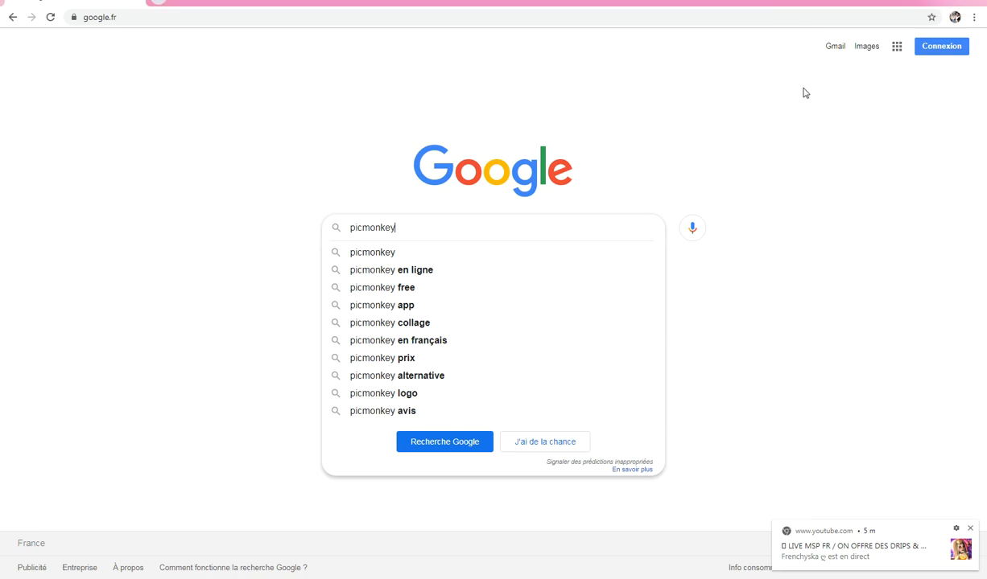
Search Google for picmonkey and open the PicMonkey website.
{"action": "left_click", "coordinate": [380, 255]}
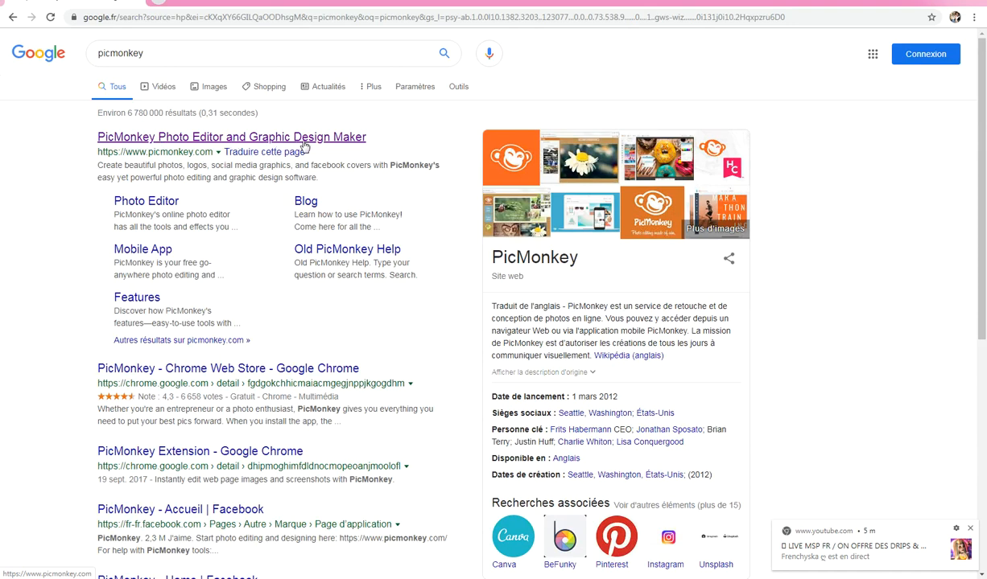
{"action": "left_click", "coordinate": [106, 139]}
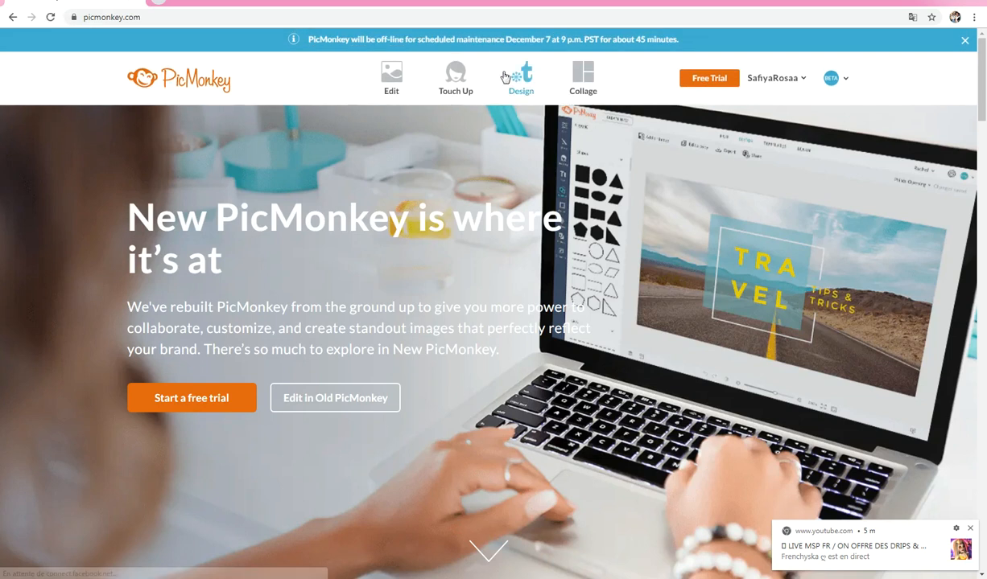
Request a custom design canvas of 1280 × 720 pixels and allow Flash to run on the PicMonkey site.
{"action": "mouse_move", "coordinate": [520, 75]}
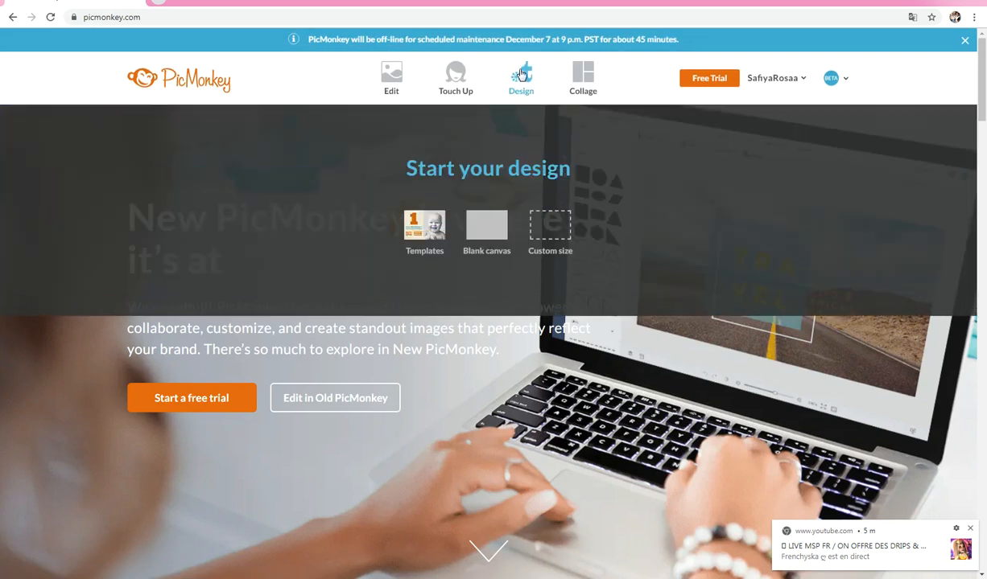
{"action": "mouse_move", "coordinate": [536, 90]}
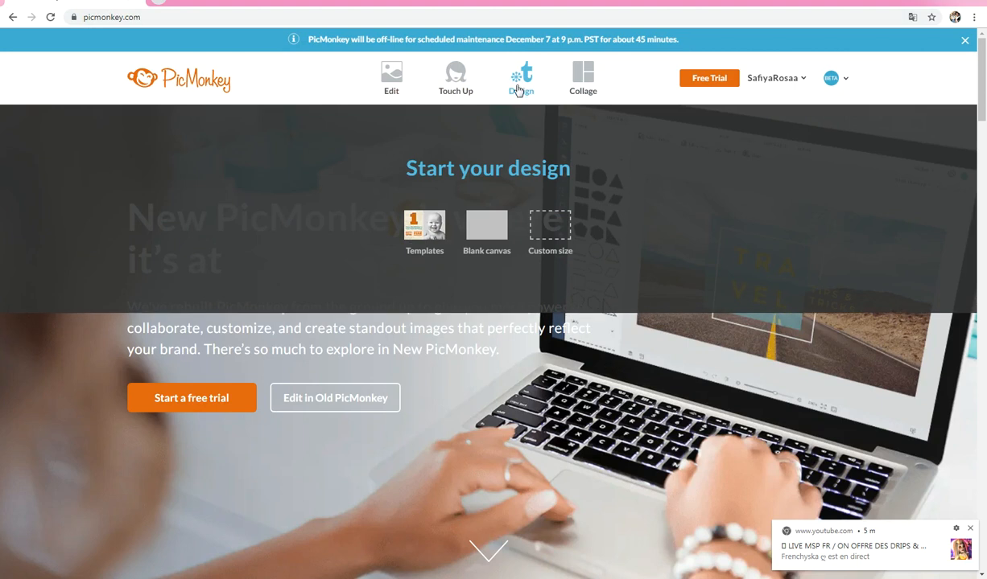
{"action": "left_click", "coordinate": [545, 230]}
{"action": "double_click", "coordinate": [404, 228]}
{"action": "type", "text": "0"}
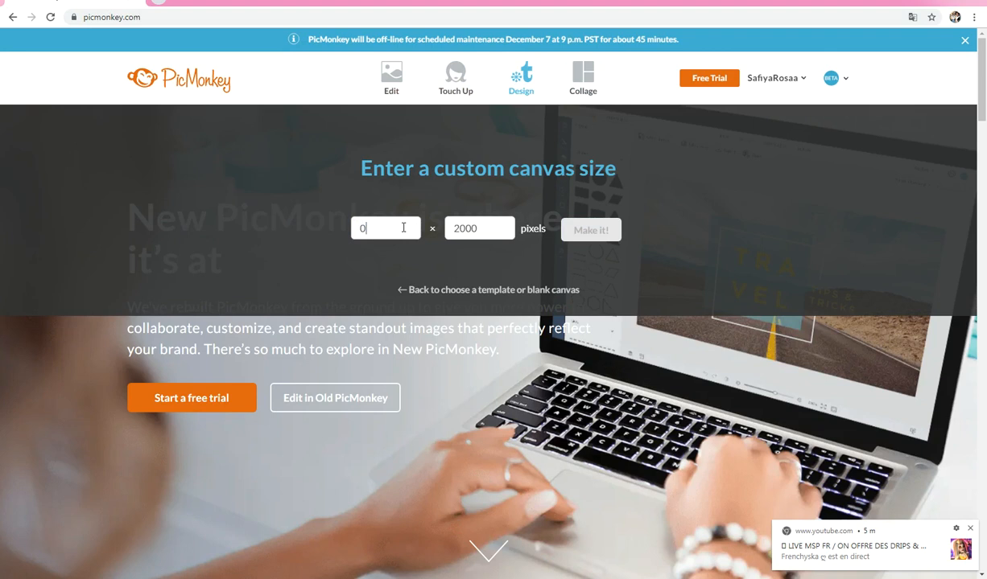
{"action": "type", "text": "1280"}
{"action": "double_click", "coordinate": [486, 228]}
{"action": "type", "text": "0"}
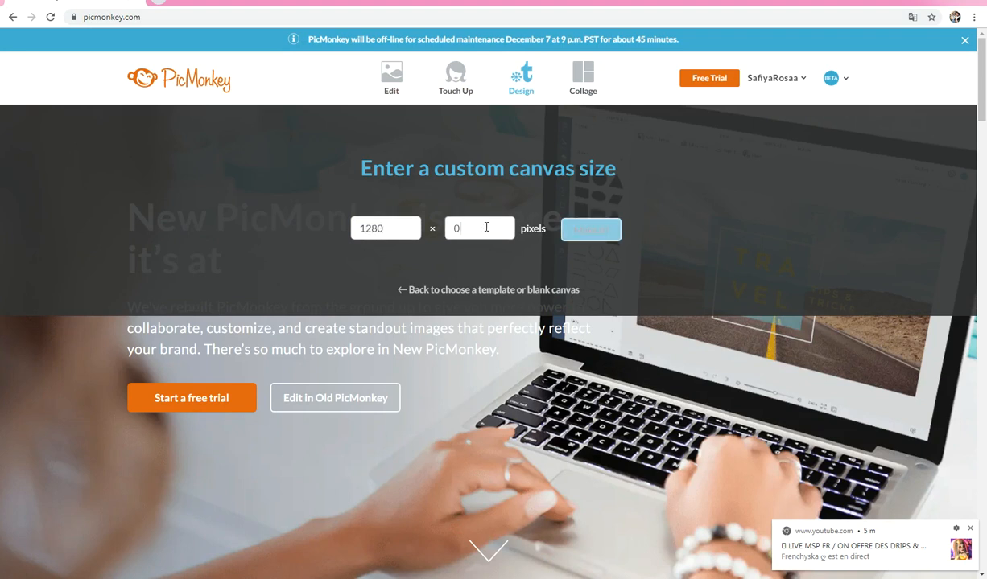
{"action": "type", "text": "72"}
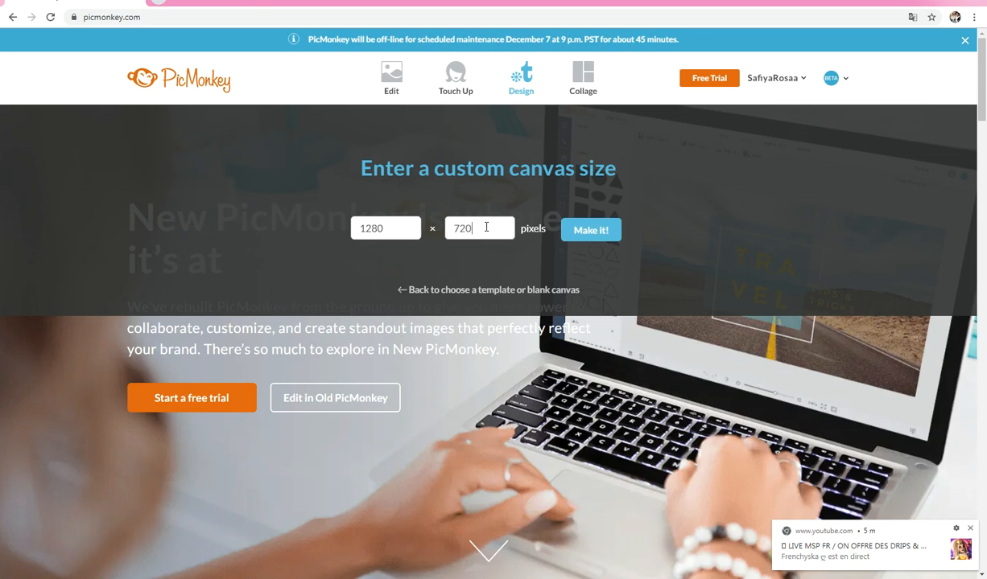
{"action": "type", "text": "0"}
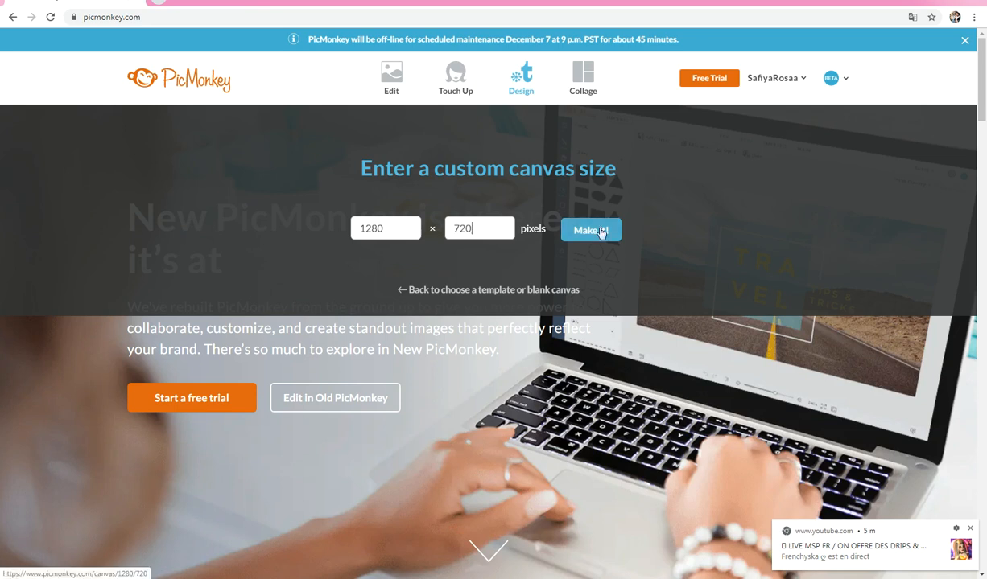
{"action": "left_click", "coordinate": [585, 232]}
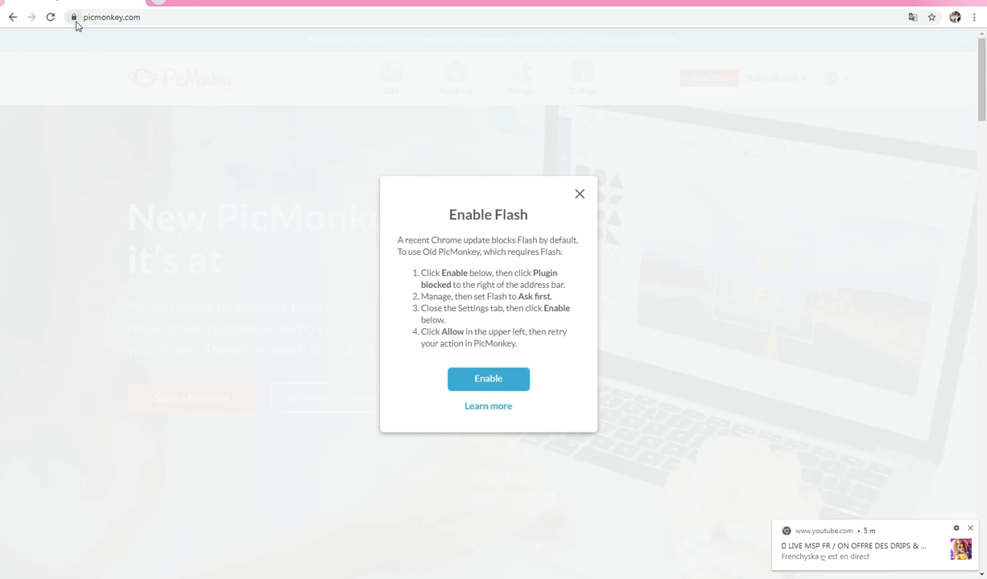
{"action": "left_click", "coordinate": [489, 380]}
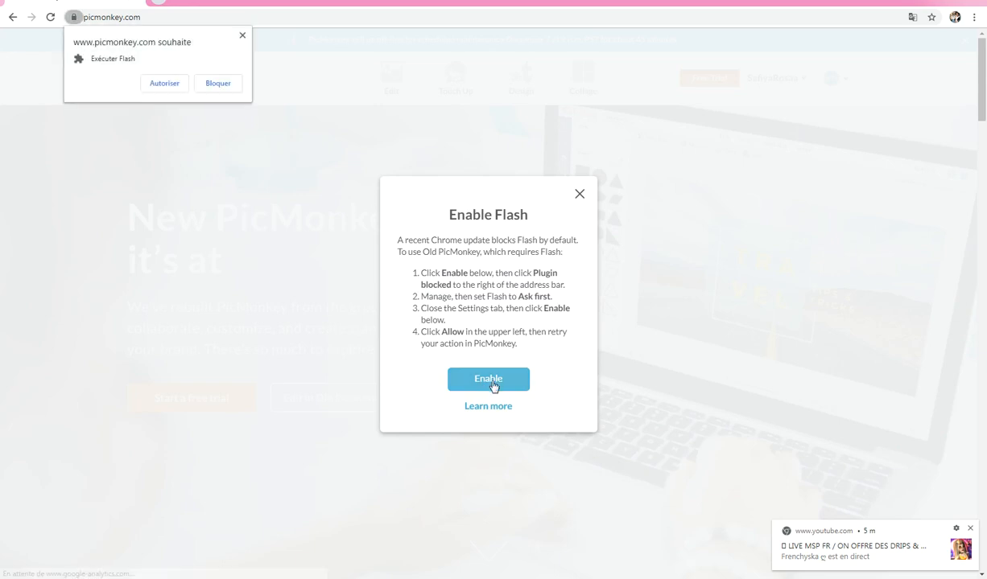
{"action": "left_click", "coordinate": [164, 84]}
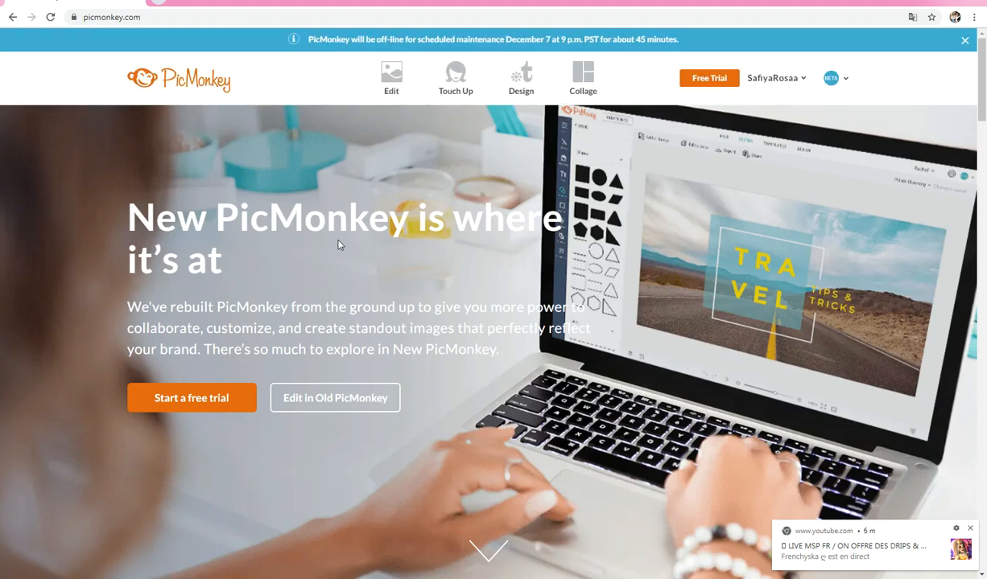
Create a blank custom-size canvas of 1280 × 720 pixels and dismiss the YouTube notification.
{"action": "mouse_move", "coordinate": [521, 77]}
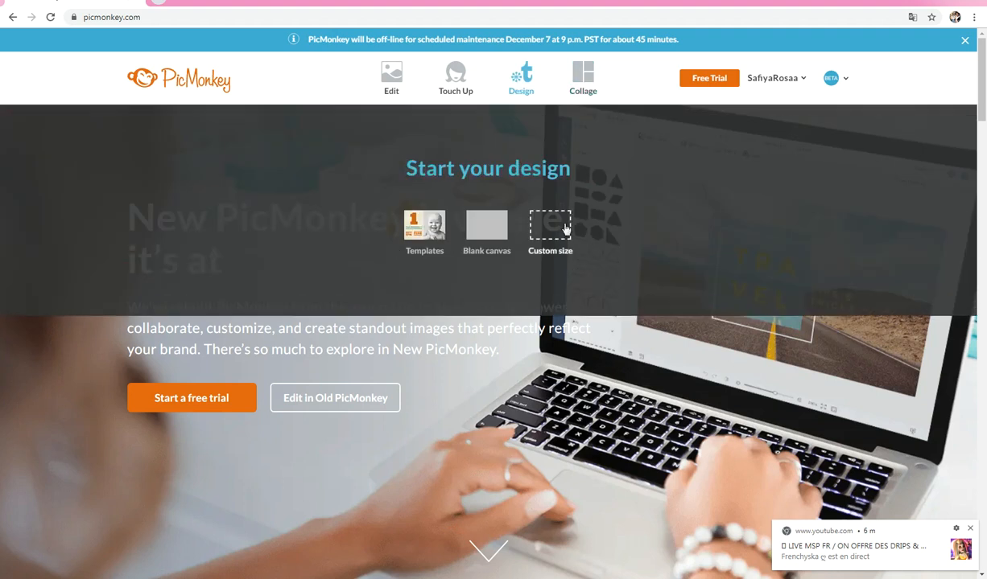
{"action": "left_click", "coordinate": [566, 230]}
{"action": "double_click", "coordinate": [403, 226]}
{"action": "type", "text": "128"}
{"action": "left_click", "coordinate": [480, 230]}
{"action": "double_click", "coordinate": [480, 233]}
{"action": "type", "text": "720"}
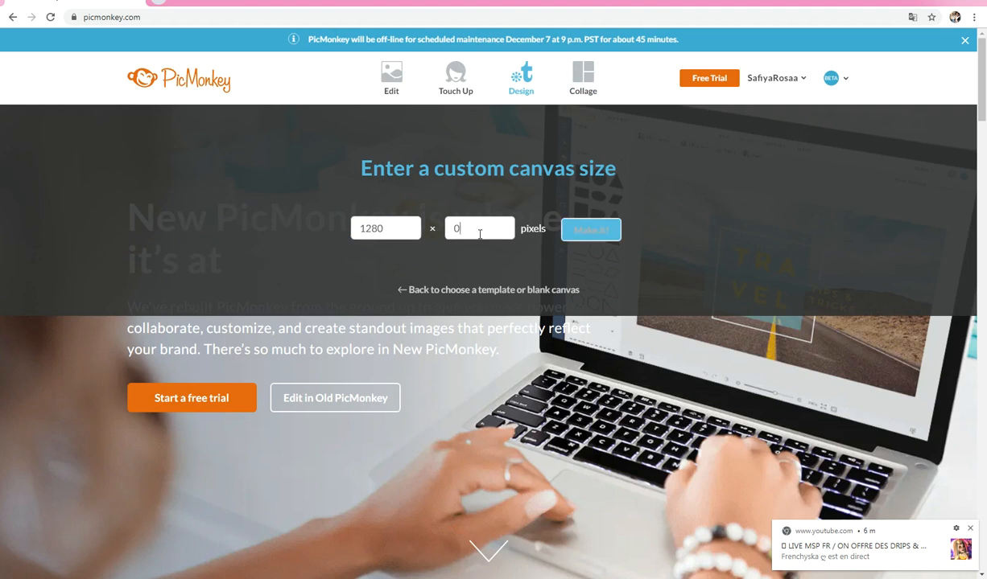
{"action": "left_click", "coordinate": [600, 228]}
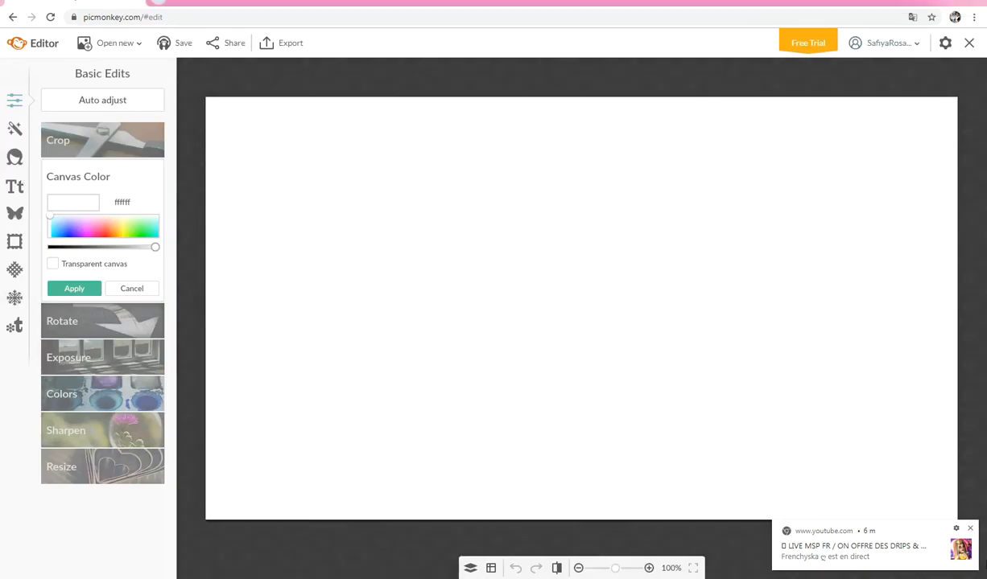
{"action": "left_click", "coordinate": [971, 530]}
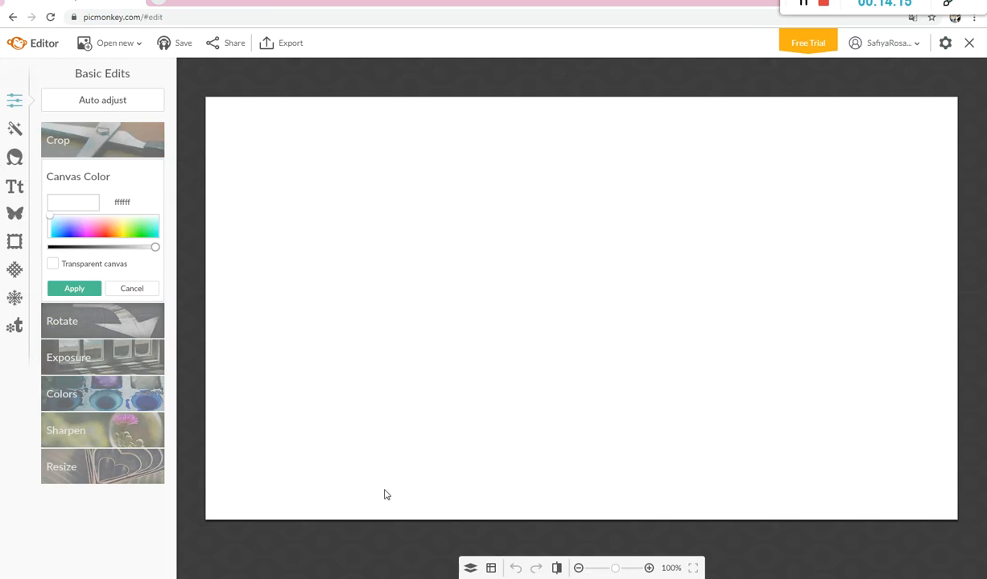
Add the holographic image "COMMENT FAIRE UNE MINIATURE2" from the computer's Images library as a graphic.
{"action": "left_click", "coordinate": [15, 213]}
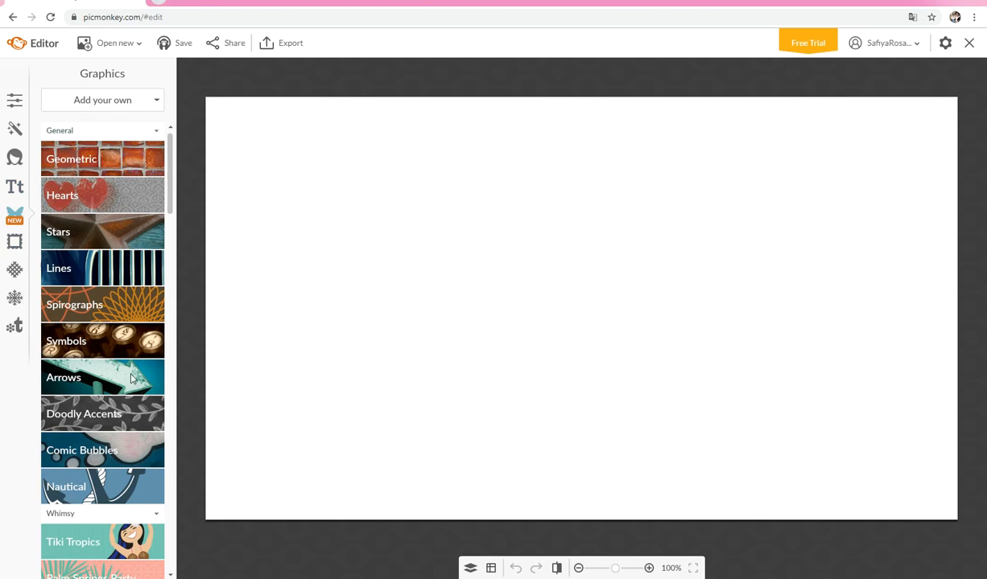
{"action": "left_click", "coordinate": [107, 104]}
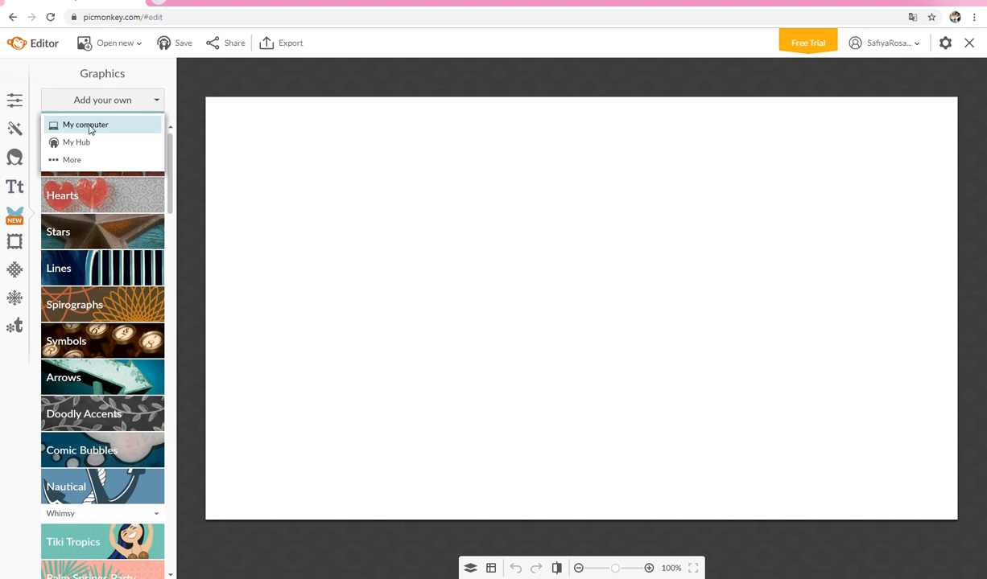
{"action": "left_click", "coordinate": [85, 125]}
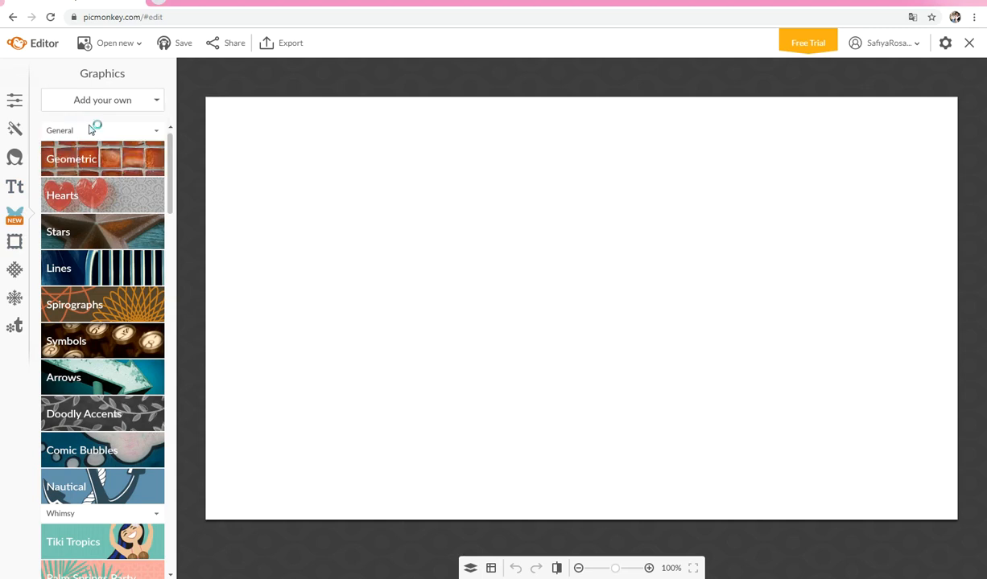
{"action": "left_click_drag", "start_coordinate": [742, 245], "coordinate": [742, 291]}
{"action": "scroll", "coordinate": [378, 290], "scroll_direction": "down", "scroll_amount": 5}
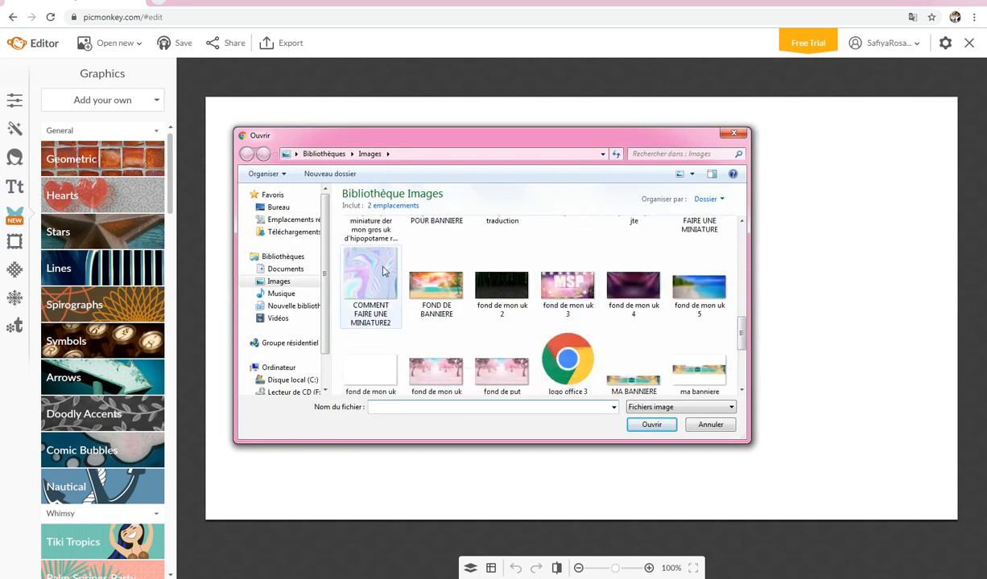
{"action": "left_click", "coordinate": [383, 271]}
{"action": "left_click", "coordinate": [648, 425]}
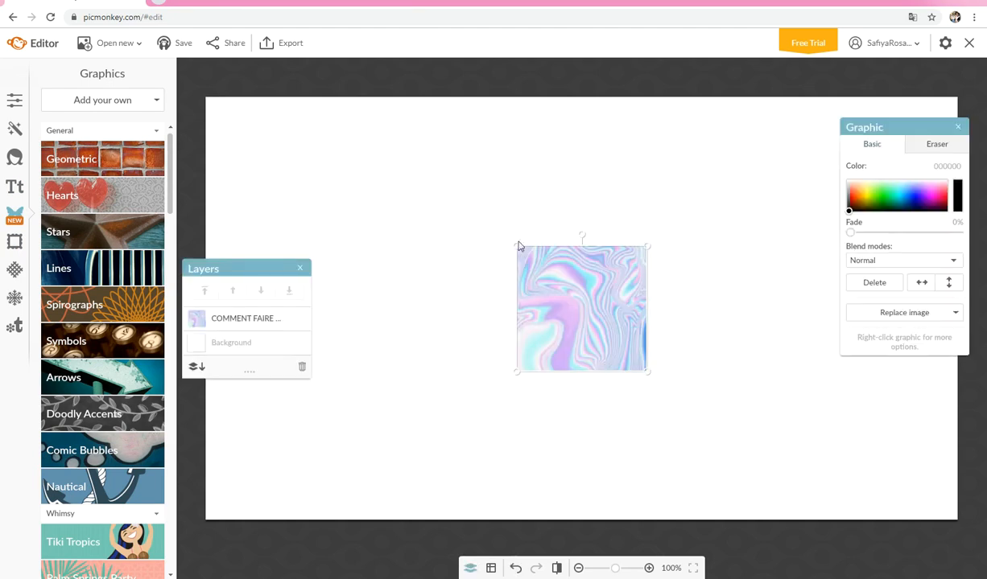
Enlarge and reposition the holographic image until it covers the whole canvas, and close the Graphic and Layers palettes.
{"action": "left_click_drag", "start_coordinate": [518, 246], "coordinate": [207, 105]}
{"action": "left_click_drag", "start_coordinate": [436, 223], "coordinate": [317, 127]}
{"action": "left_click_drag", "start_coordinate": [523, 276], "coordinate": [861, 478]}
{"action": "left_click_drag", "start_coordinate": [623, 276], "coordinate": [755, 227]}
{"action": "left_click_drag", "start_coordinate": [541, 282], "coordinate": [601, 67]}
{"action": "left_click_drag", "start_coordinate": [443, 331], "coordinate": [456, 577]}
{"action": "left_click_drag", "start_coordinate": [658, 392], "coordinate": [726, 346]}
{"action": "left_click_drag", "start_coordinate": [480, 280], "coordinate": [517, 257]}
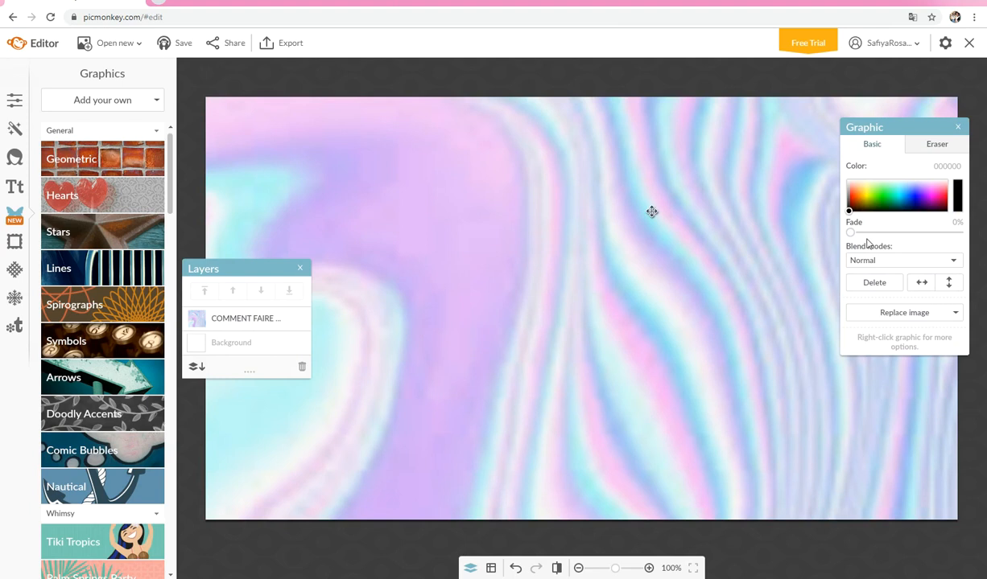
{"action": "left_click", "coordinate": [956, 128]}
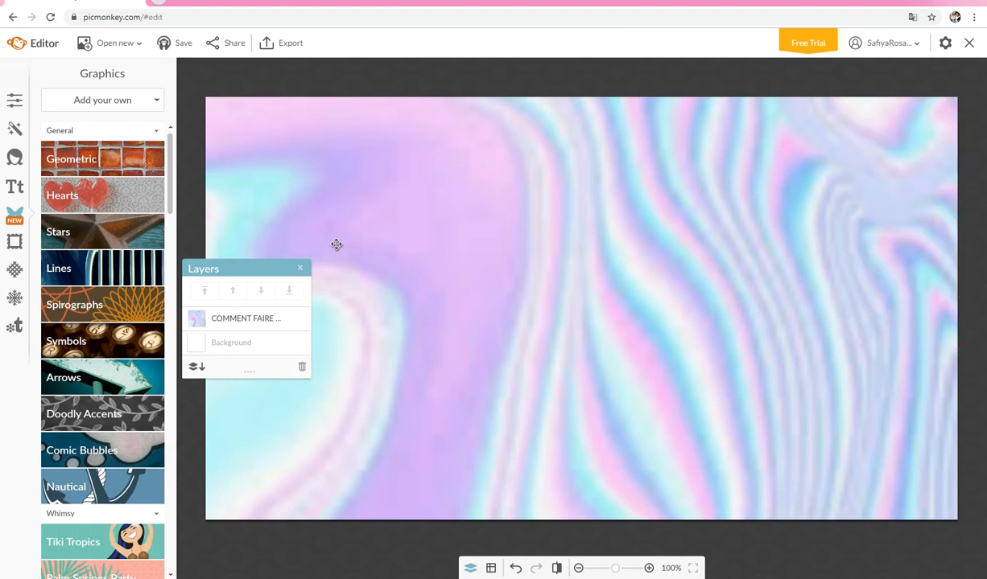
{"action": "left_click", "coordinate": [299, 268]}
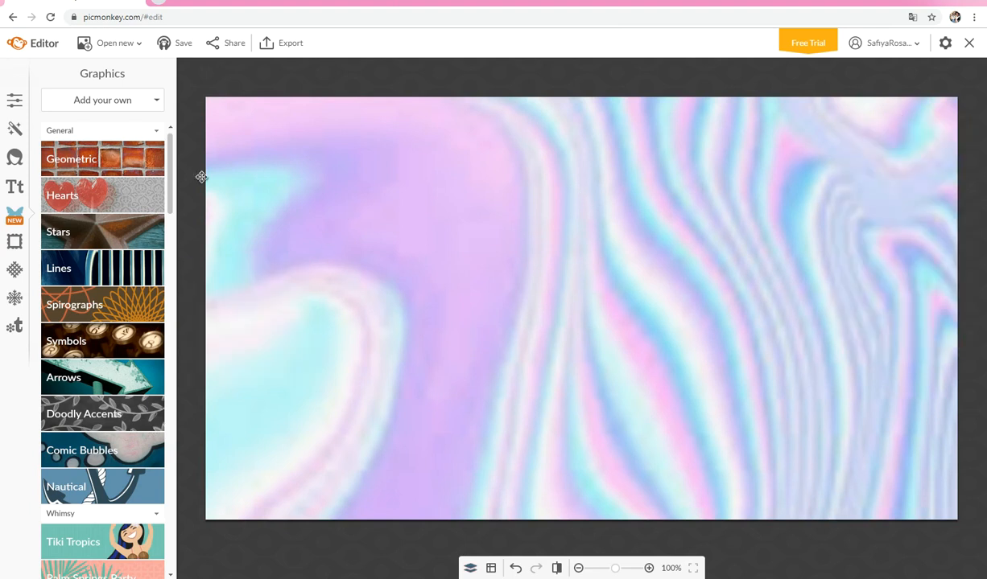
Add the cut-out avatar image "COMMENT FAIRE UNE MINIATURE" from the computer and place it near the middle of the canvas.
{"action": "left_click", "coordinate": [88, 105]}
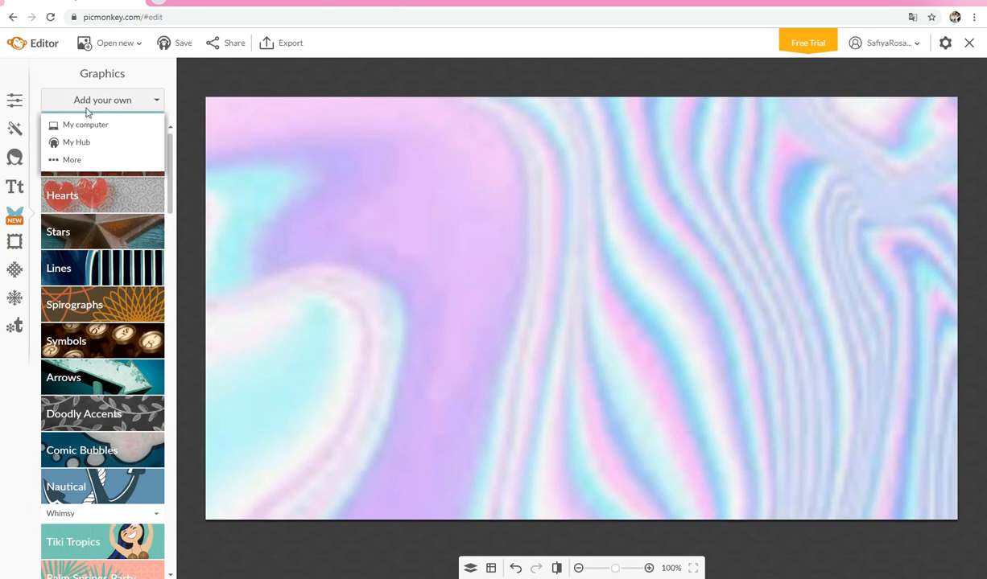
{"action": "left_click", "coordinate": [84, 129]}
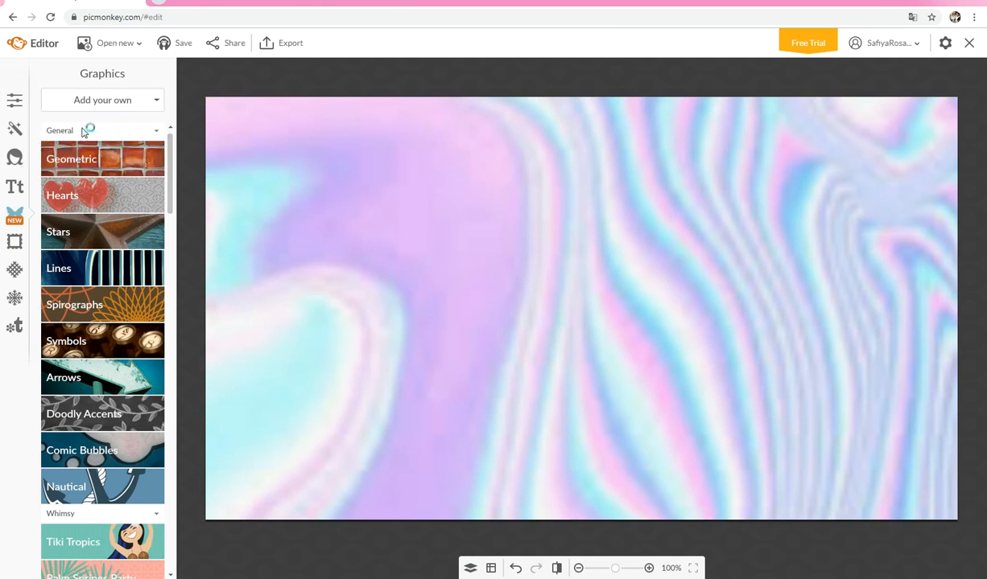
{"action": "left_click_drag", "start_coordinate": [742, 245], "coordinate": [740, 318]}
{"action": "left_click", "coordinate": [710, 282]}
{"action": "left_click", "coordinate": [649, 426]}
{"action": "left_click_drag", "start_coordinate": [556, 278], "coordinate": [466, 297]}
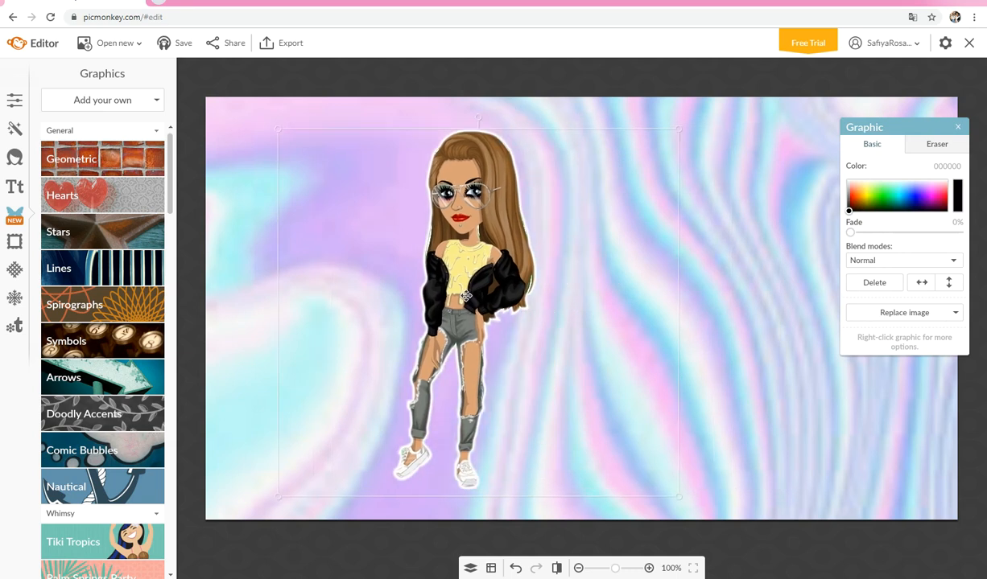
Flip the avatar horizontally, move it to the canvas's left side and enlarge it to nearly the full canvas height.
{"action": "left_click", "coordinate": [919, 287]}
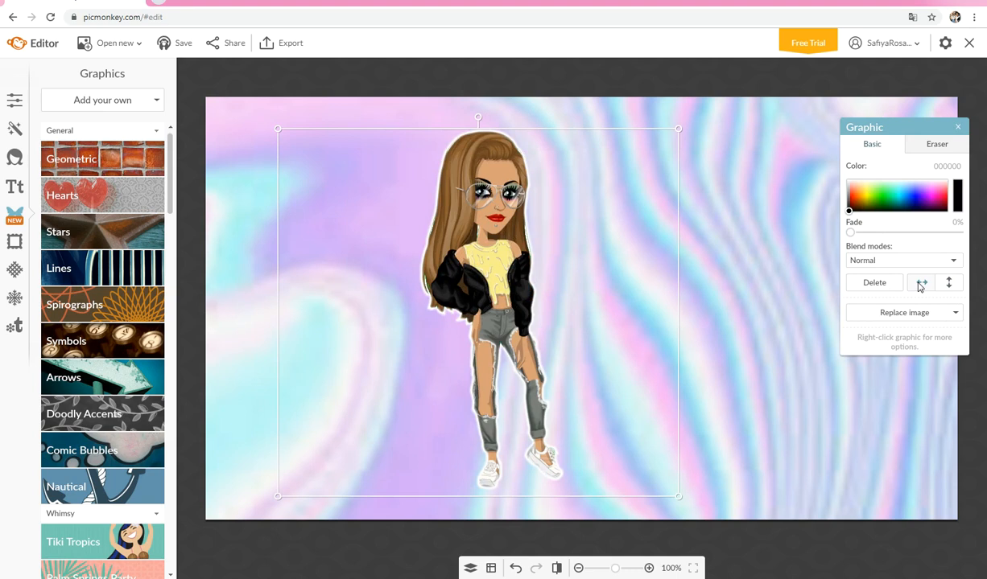
{"action": "left_click_drag", "start_coordinate": [561, 359], "coordinate": [404, 334]}
{"action": "left_click_drag", "start_coordinate": [518, 472], "coordinate": [553, 500]}
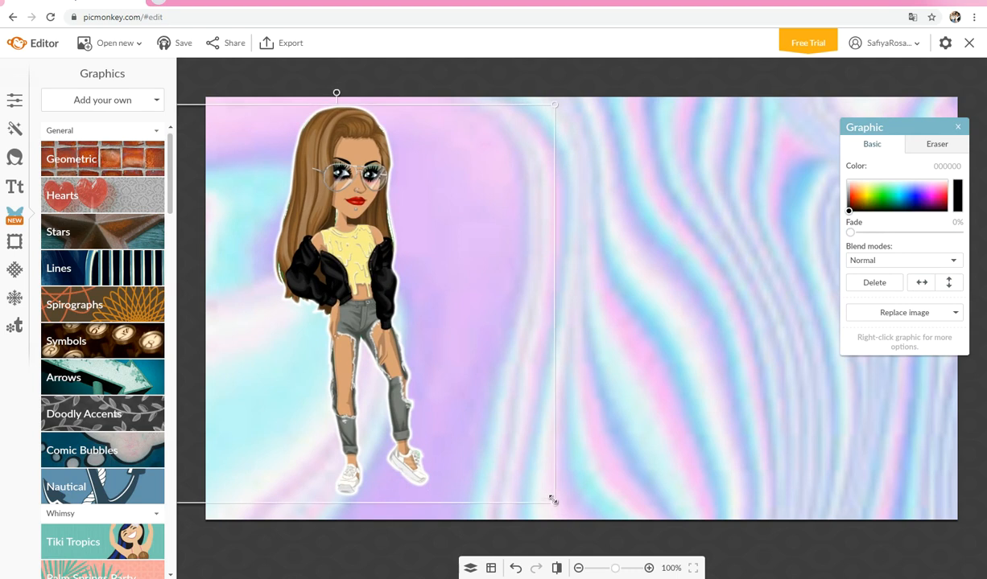
{"action": "left_click_drag", "start_coordinate": [376, 308], "coordinate": [361, 316]}
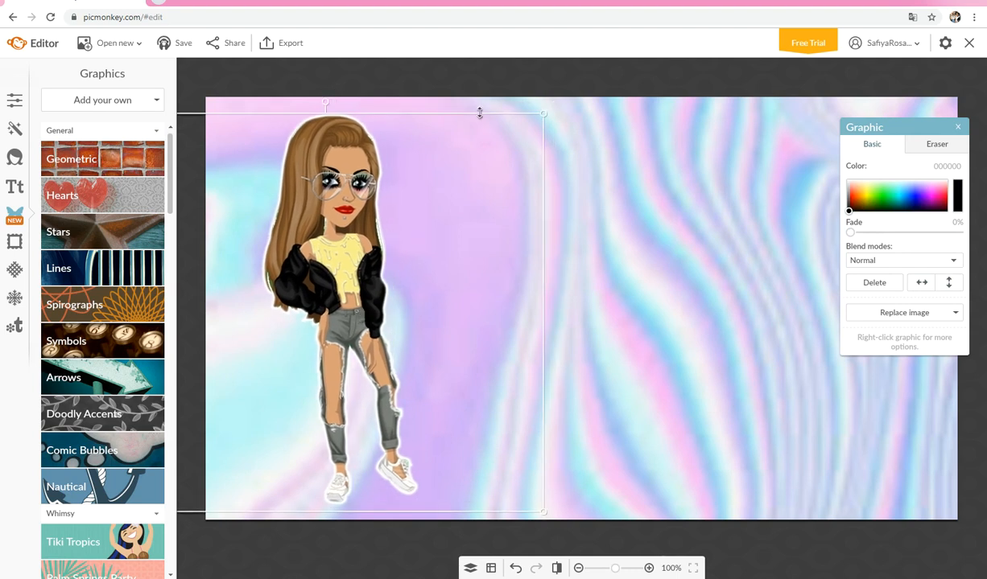
{"action": "left_click_drag", "start_coordinate": [481, 115], "coordinate": [484, 102]}
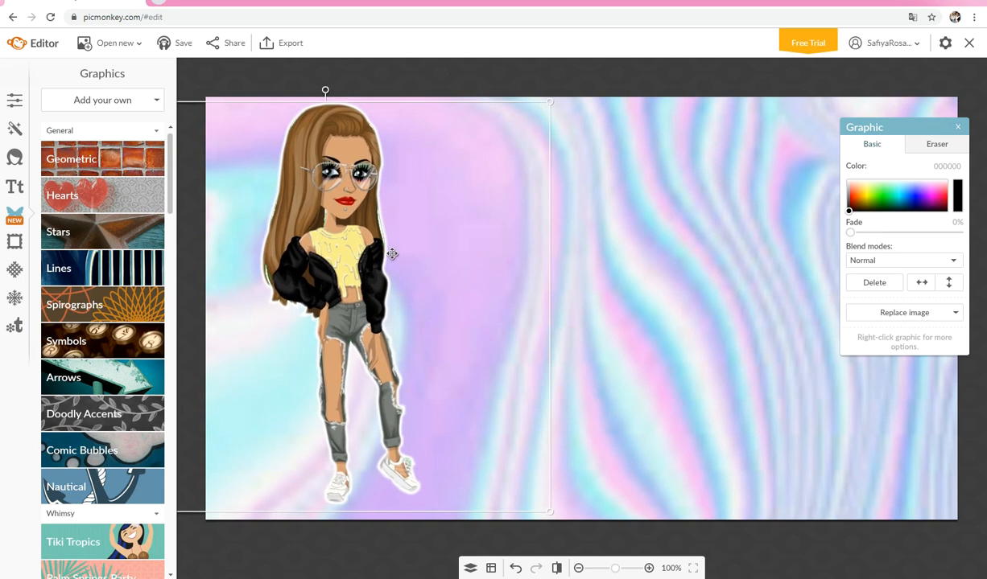
{"action": "left_click_drag", "start_coordinate": [360, 262], "coordinate": [354, 263]}
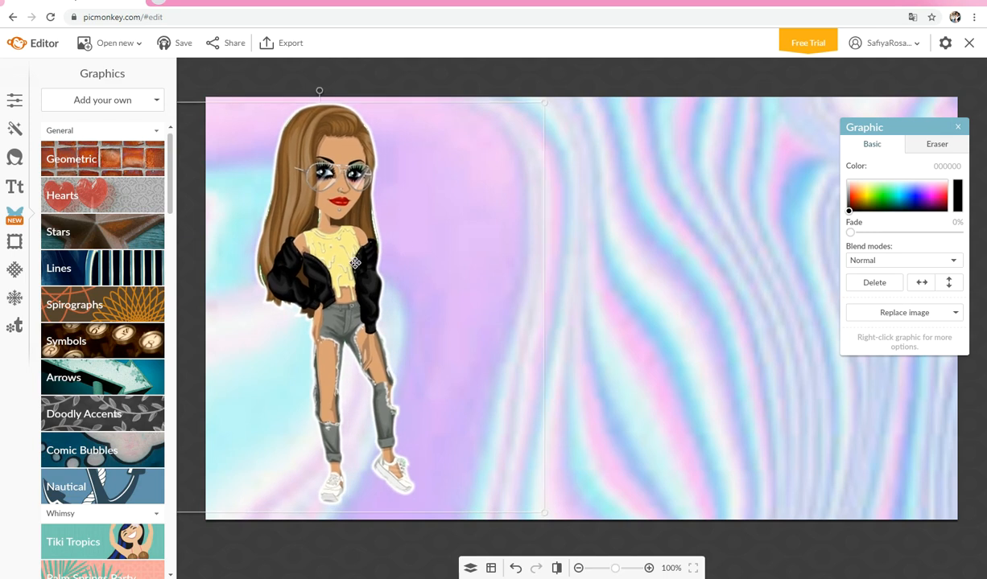
{"action": "left_click", "coordinate": [957, 128]}
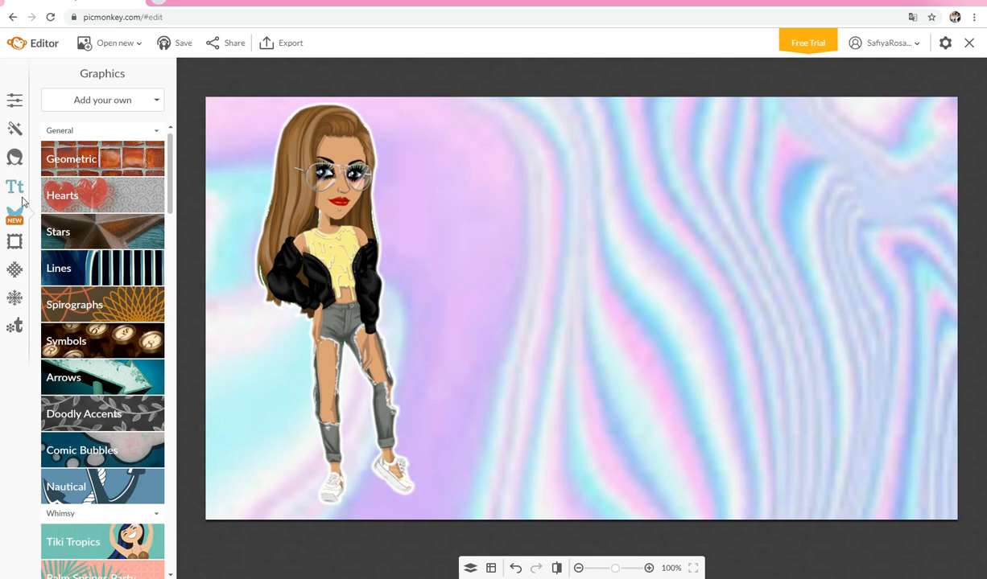
Add three black rounded rectangles beside the avatar: one at upper centre, one in the middle further right, one at lower centre.
{"action": "left_click", "coordinate": [129, 161]}
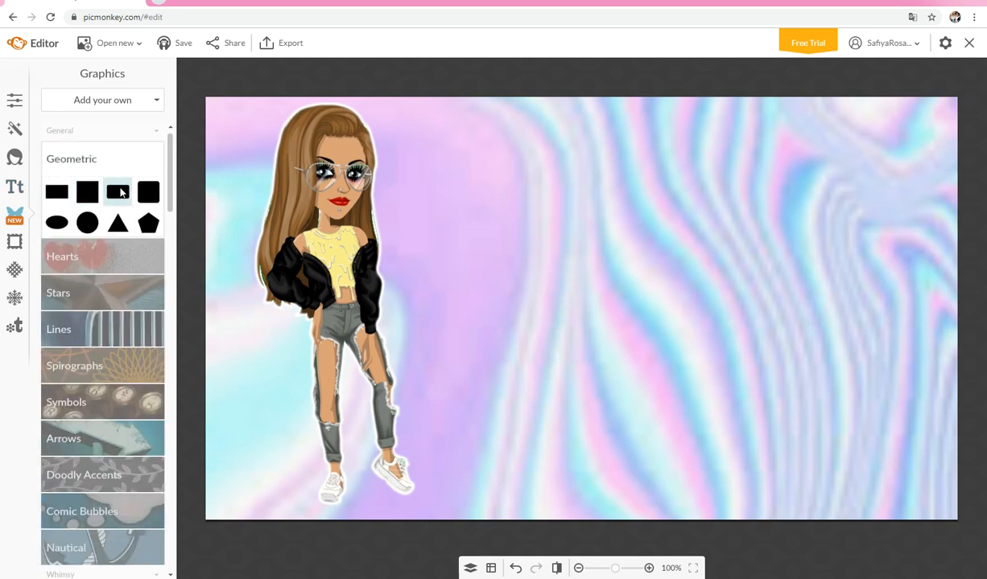
{"action": "left_click", "coordinate": [120, 191]}
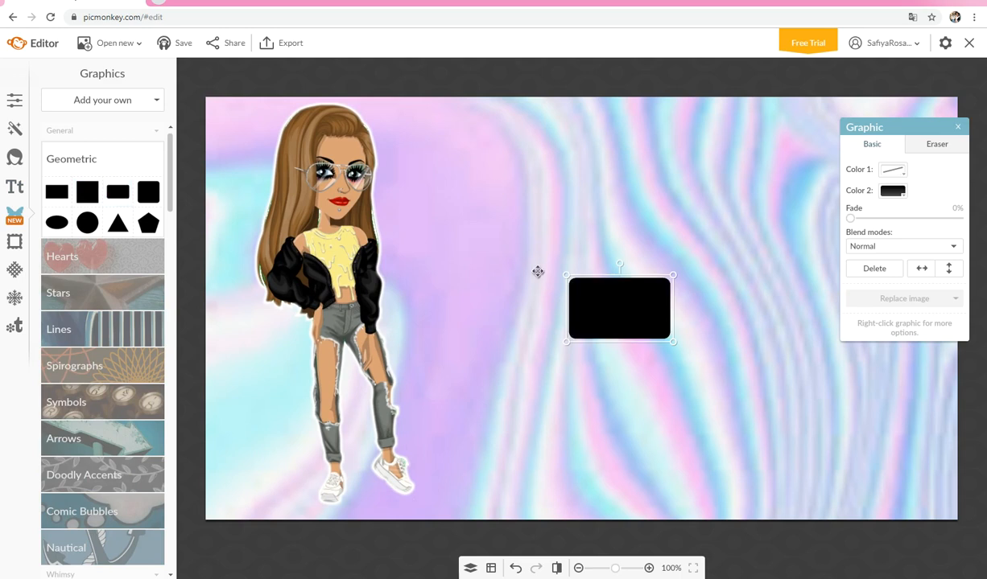
{"action": "left_click_drag", "start_coordinate": [608, 320], "coordinate": [515, 189]}
{"action": "left_click", "coordinate": [118, 191]}
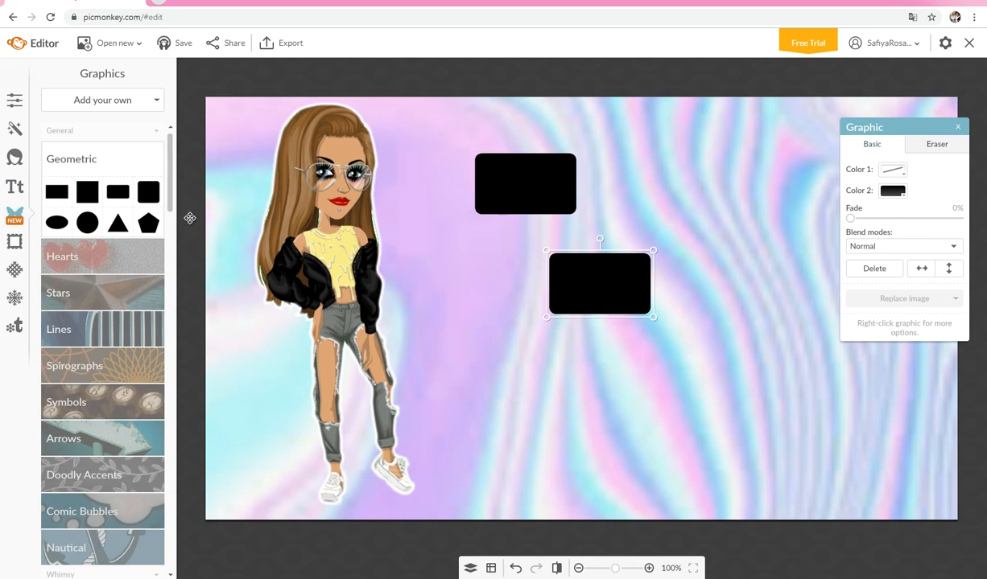
{"action": "left_click_drag", "start_coordinate": [597, 277], "coordinate": [653, 278]}
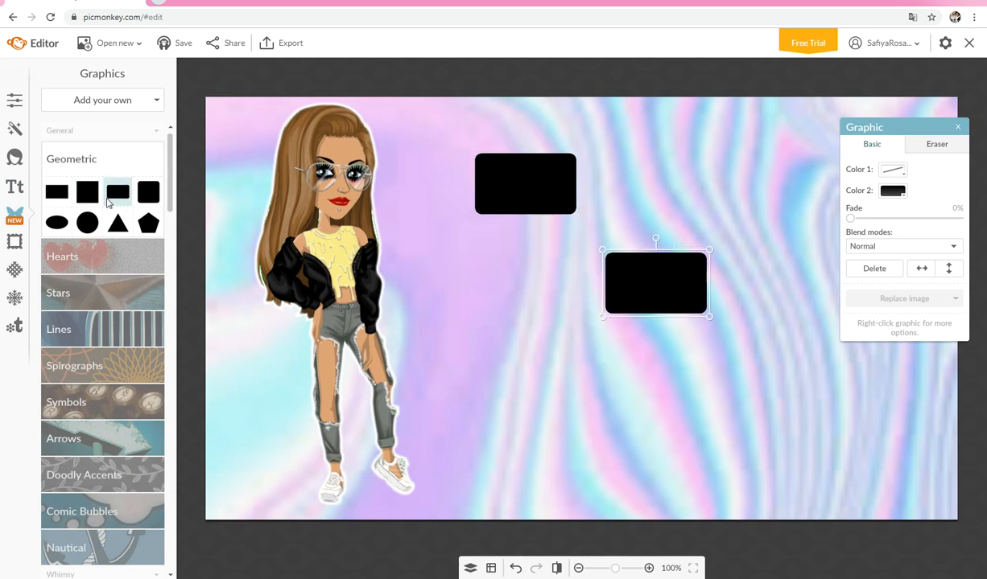
{"action": "left_click", "coordinate": [111, 198]}
{"action": "left_click_drag", "start_coordinate": [569, 256], "coordinate": [517, 367]}
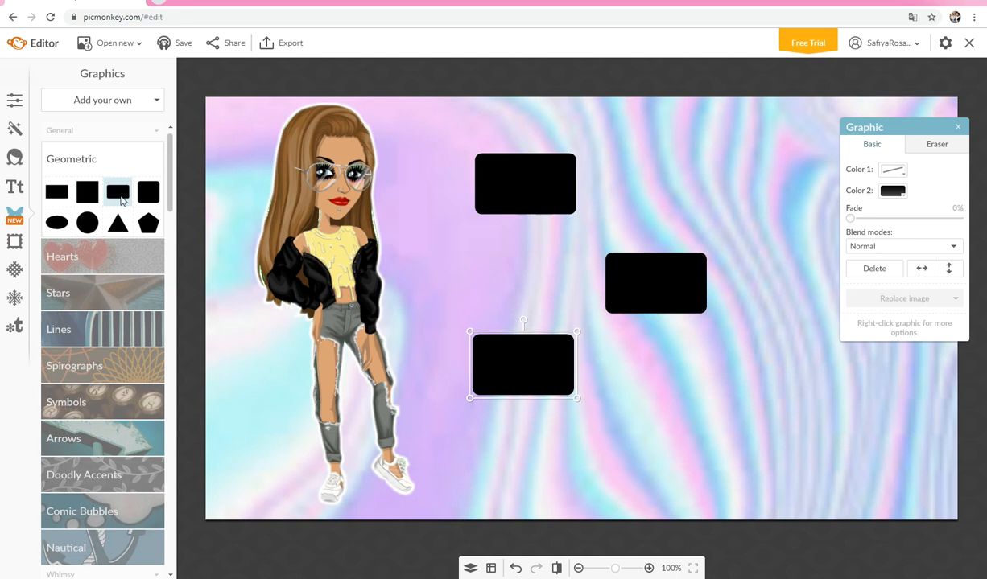
Add a fourth black rounded rectangle at the canvas's lower right, and stretch the uppermost one to over twice its width, shifted left.
{"action": "left_click", "coordinate": [118, 197]}
{"action": "left_click_drag", "start_coordinate": [560, 299], "coordinate": [722, 427]}
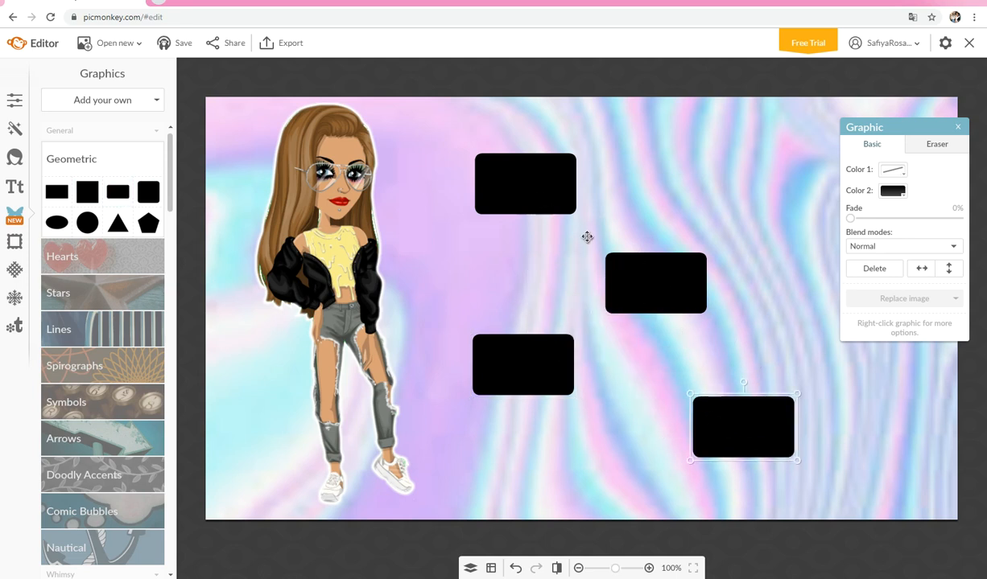
{"action": "left_click", "coordinate": [504, 179]}
{"action": "left_click_drag", "start_coordinate": [579, 171], "coordinate": [691, 188]}
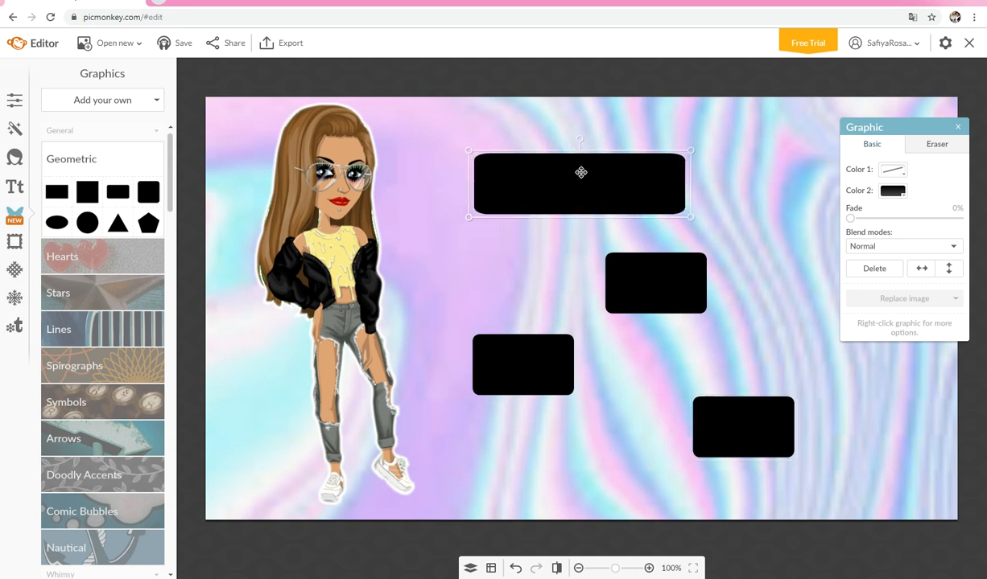
{"action": "left_click_drag", "start_coordinate": [579, 172], "coordinate": [537, 171]}
{"action": "left_click_drag", "start_coordinate": [651, 181], "coordinate": [666, 182]}
Widen the three lower rounded rectangles, the lower-centre one only slightly, and shift the lowest one left.
{"action": "left_click", "coordinate": [649, 260]}
{"action": "left_click_drag", "start_coordinate": [710, 288], "coordinate": [793, 285]}
{"action": "left_click", "coordinate": [546, 386]}
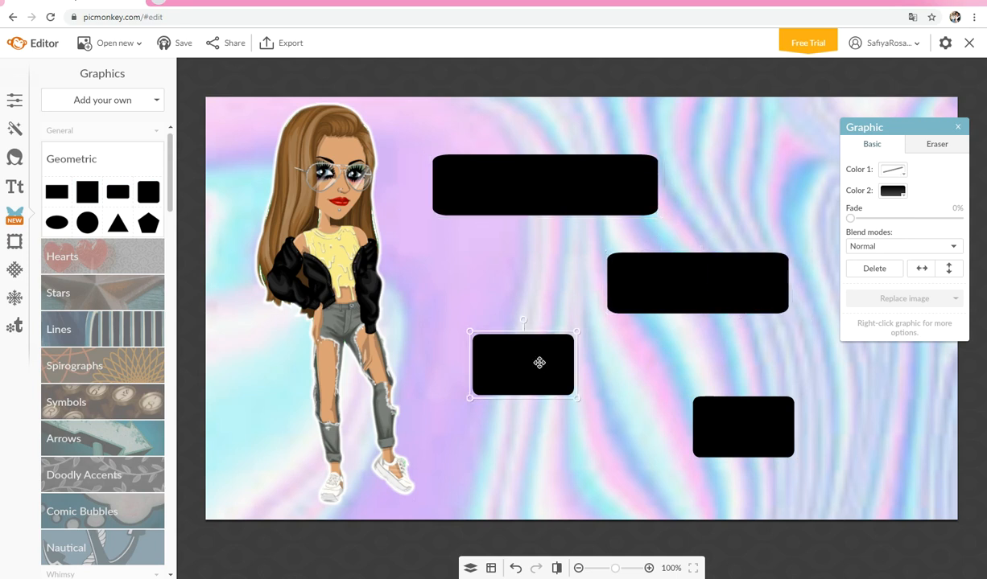
{"action": "left_click_drag", "start_coordinate": [583, 361], "coordinate": [588, 356]}
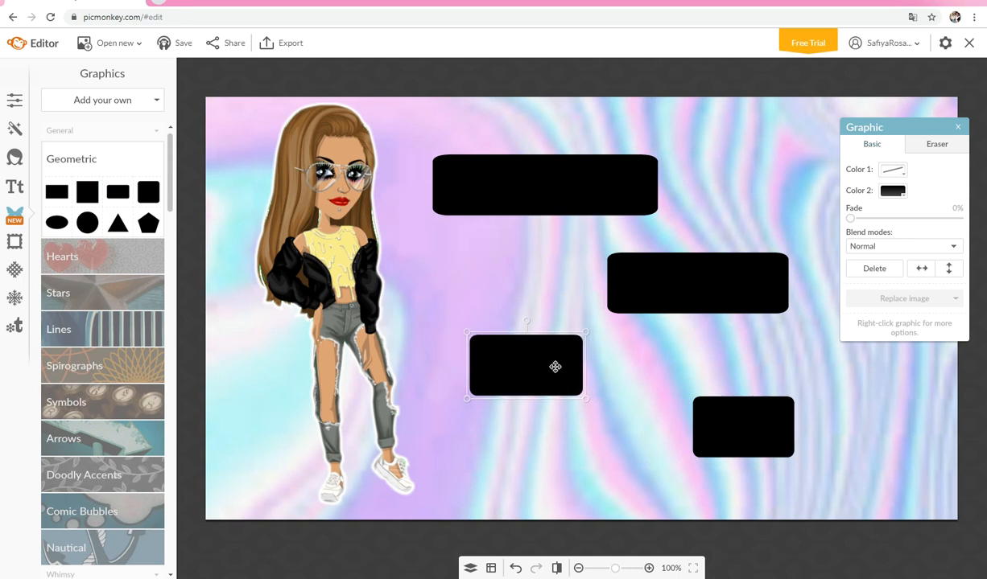
{"action": "left_click", "coordinate": [704, 431]}
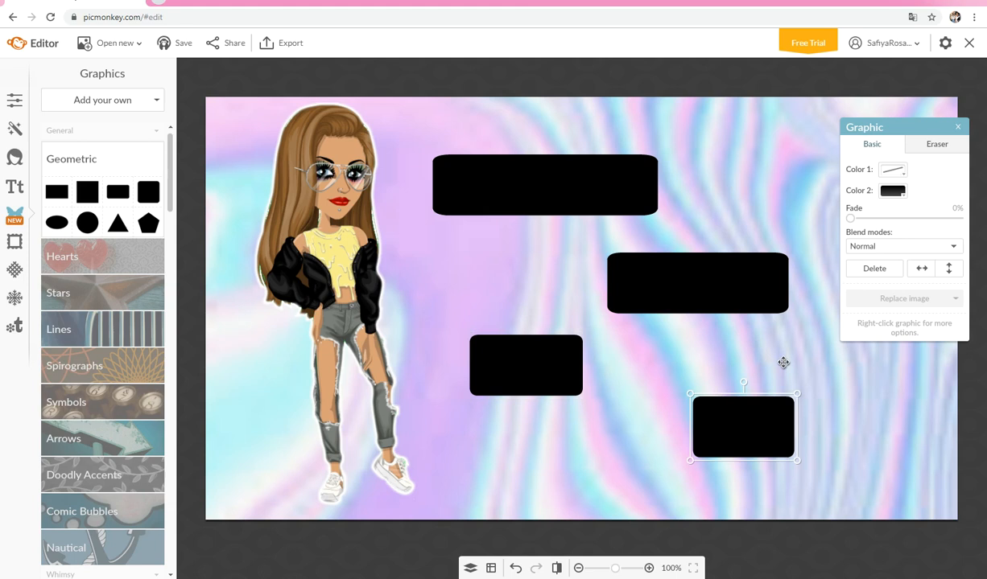
{"action": "left_click_drag", "start_coordinate": [799, 428], "coordinate": [882, 414]}
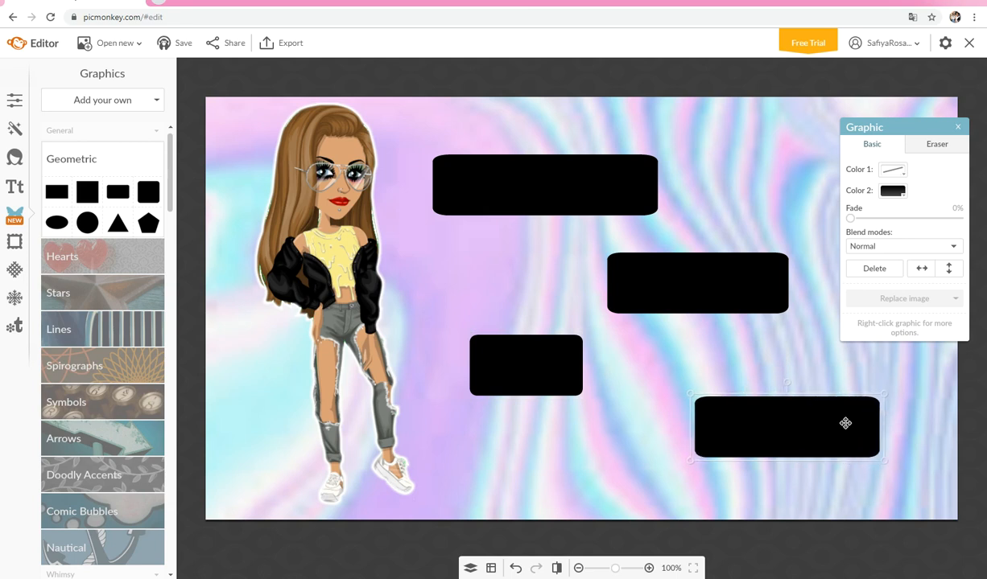
{"action": "left_click_drag", "start_coordinate": [797, 423], "coordinate": [748, 425]}
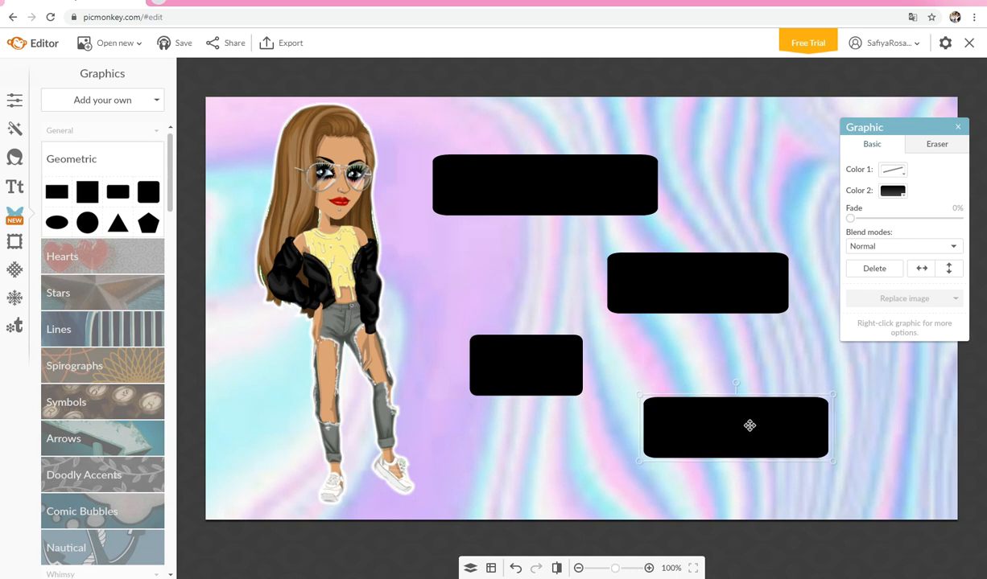
Fill the uppermost rectangle with pale yellow ffffcc and the one below it to the right with white.
{"action": "left_click", "coordinate": [554, 172]}
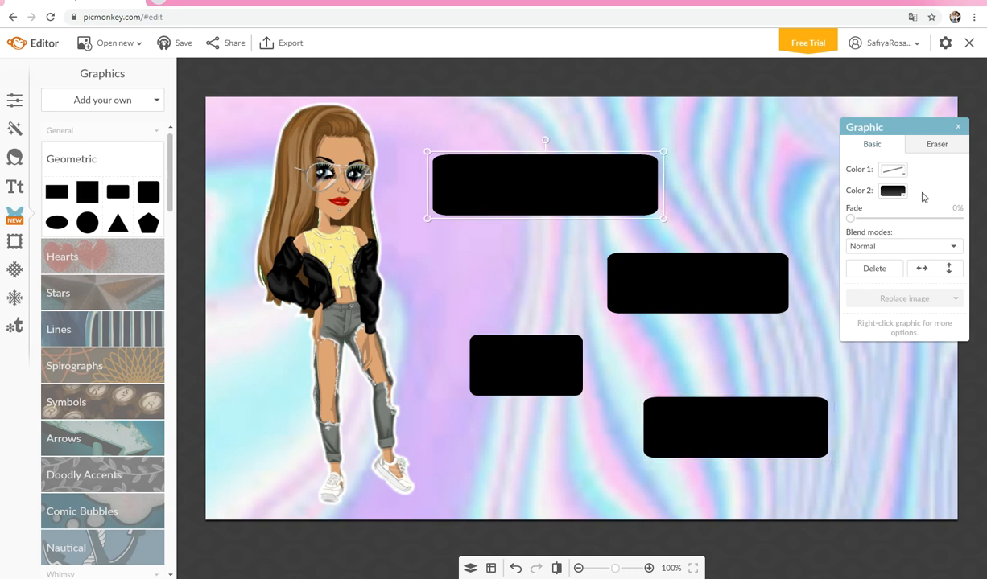
{"action": "left_click", "coordinate": [893, 191]}
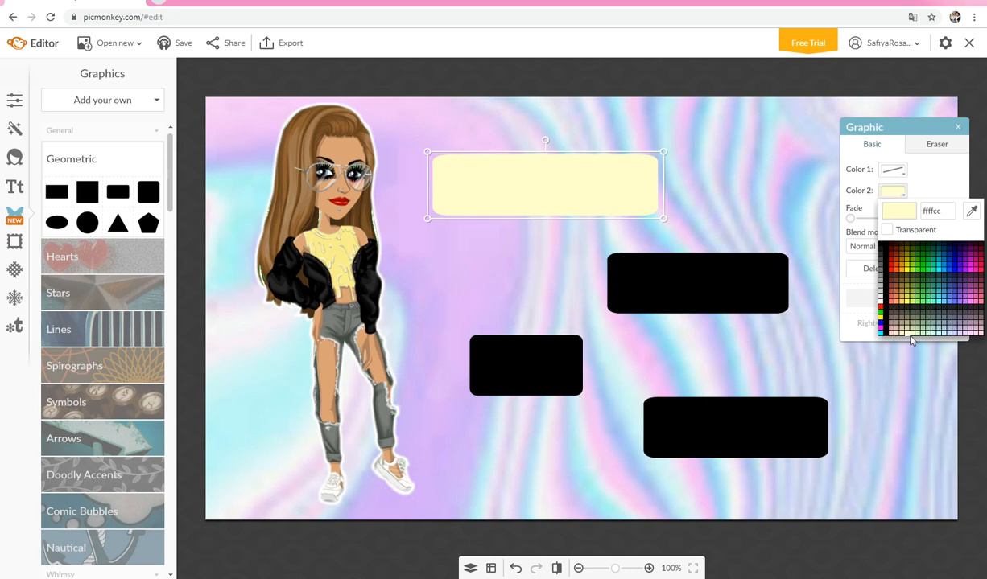
{"action": "left_click", "coordinate": [622, 259]}
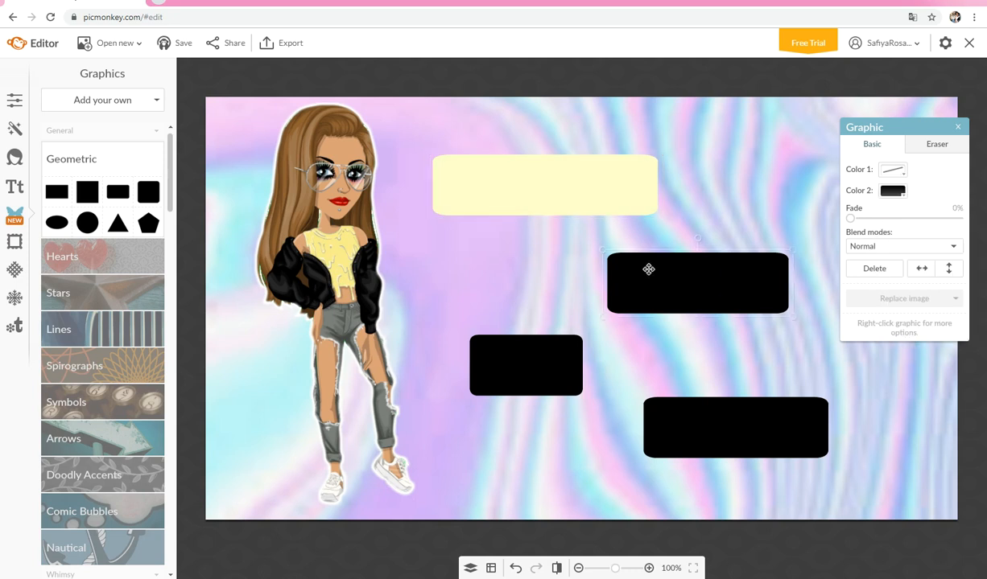
{"action": "left_click", "coordinate": [885, 193]}
{"action": "left_click", "coordinate": [886, 233]}
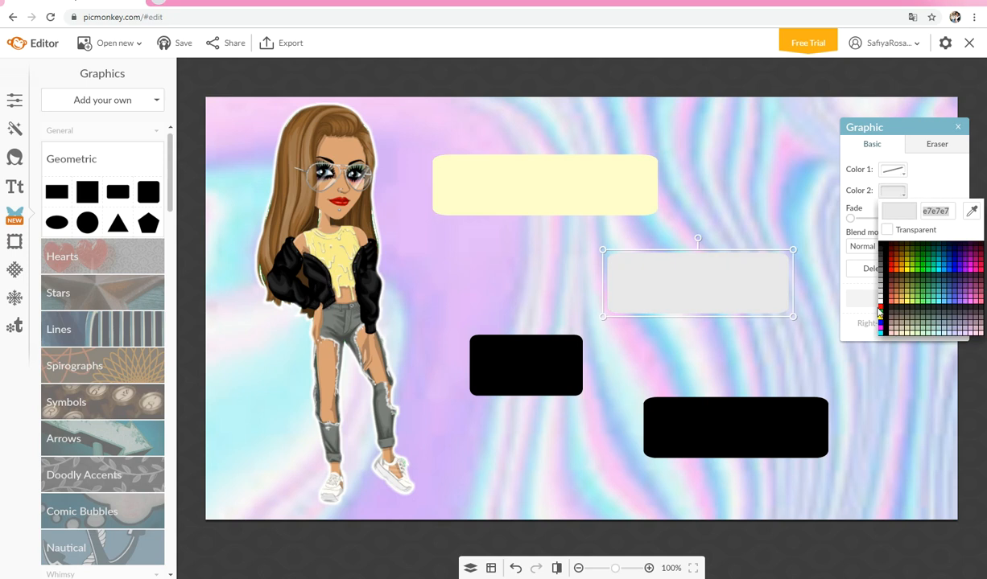
Fill the lower-centre rectangle with pale yellow and the lowest rectangle with white.
{"action": "left_click", "coordinate": [547, 380]}
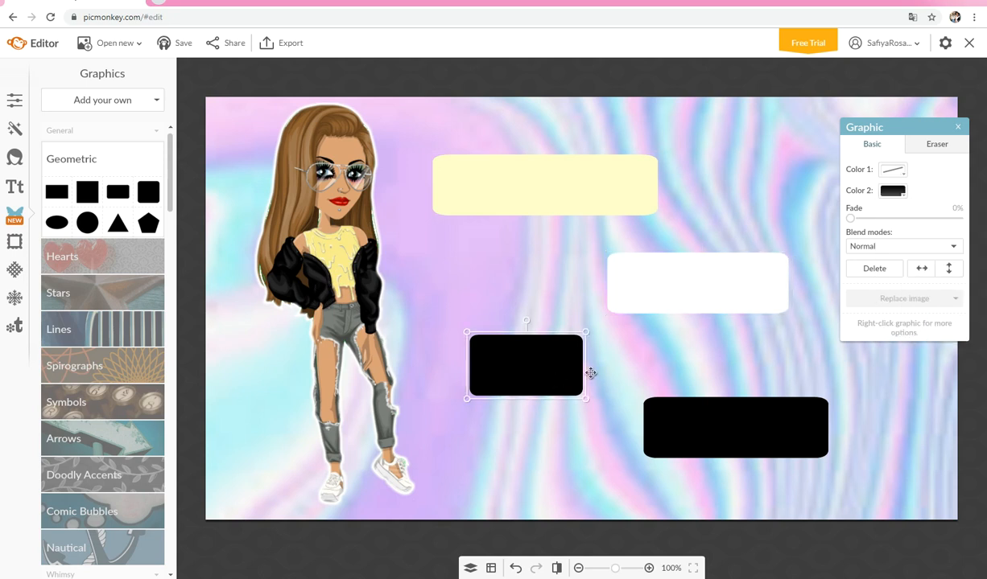
{"action": "left_click", "coordinate": [892, 192]}
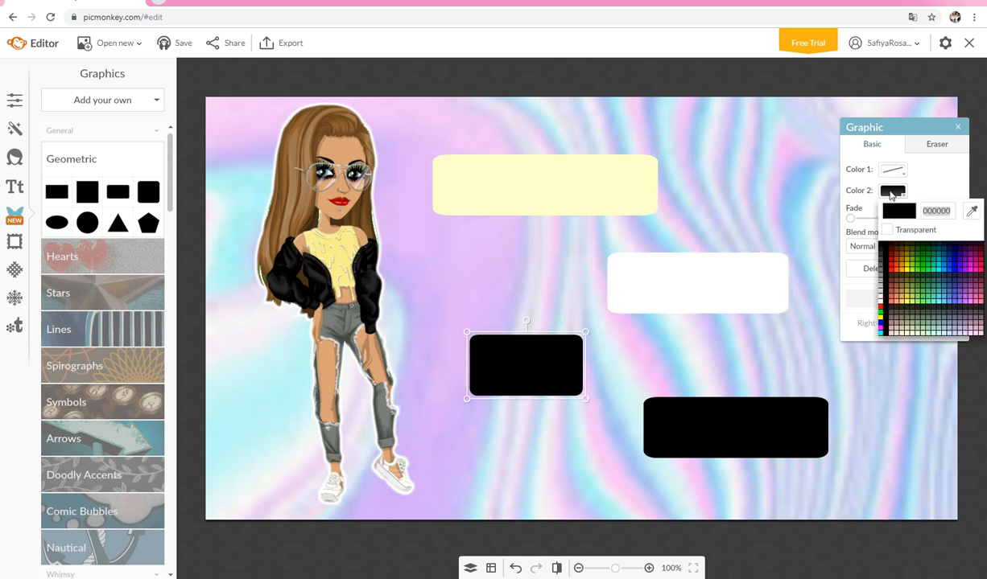
{"action": "left_click", "coordinate": [909, 338]}
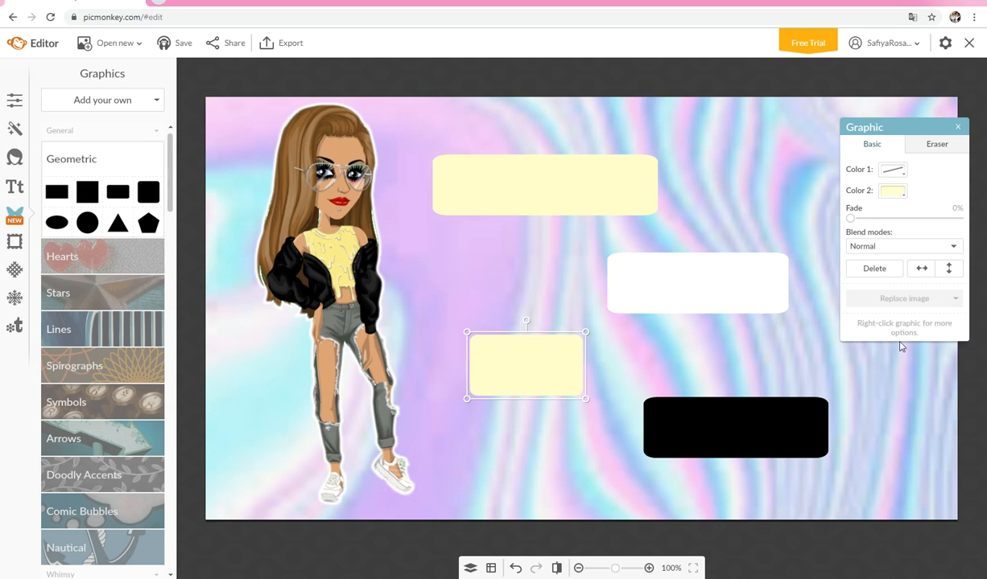
{"action": "left_click", "coordinate": [724, 416]}
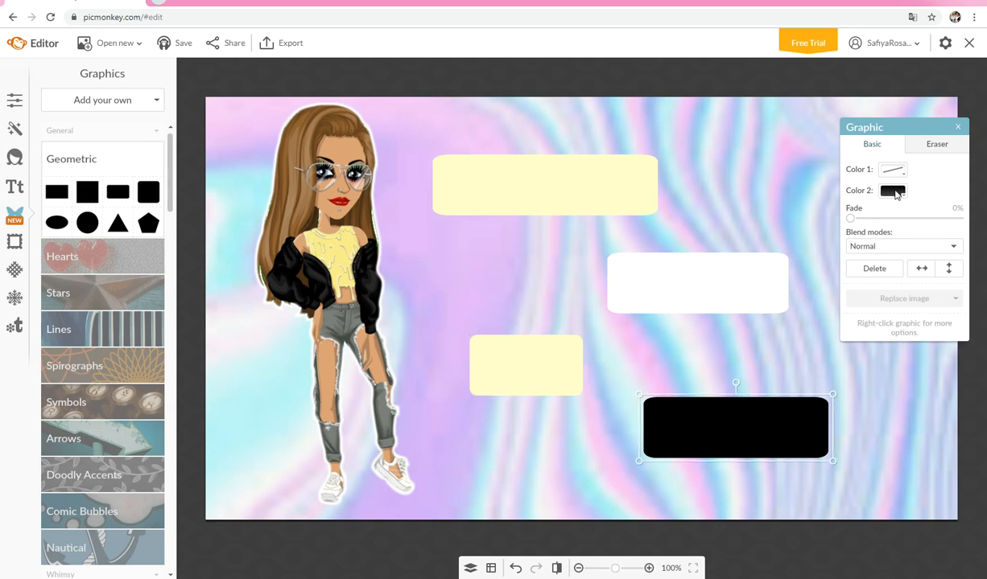
{"action": "left_click", "coordinate": [891, 191]}
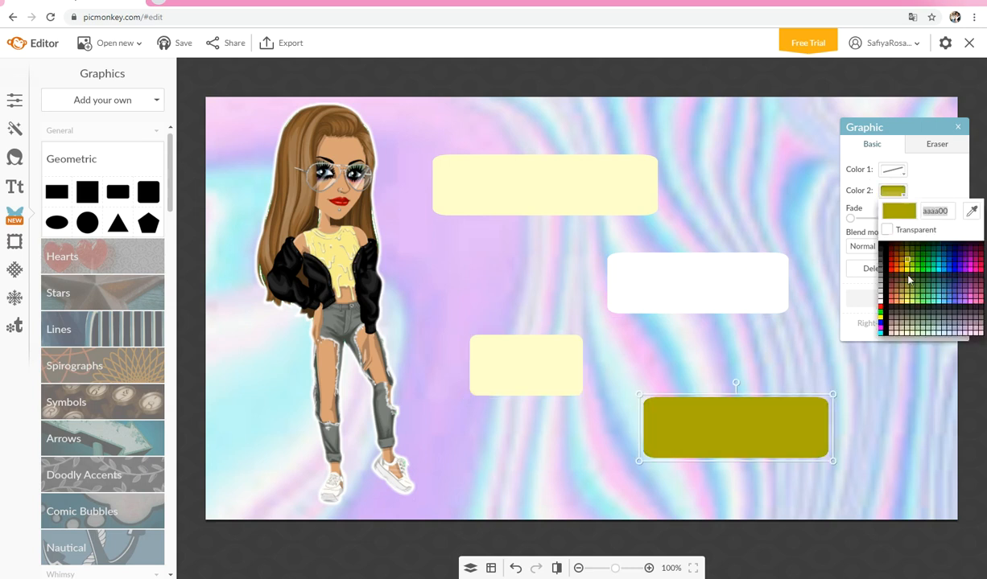
{"action": "left_click", "coordinate": [867, 278]}
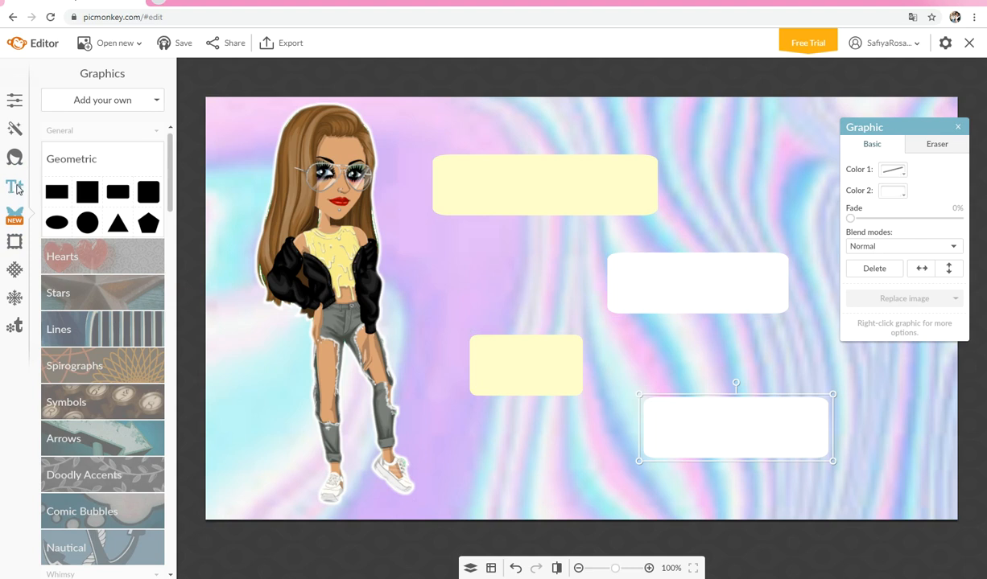
Close the Graphic palette, open the text fonts and choose Great Vibes from the Santa Script group.
{"action": "left_click", "coordinate": [964, 128]}
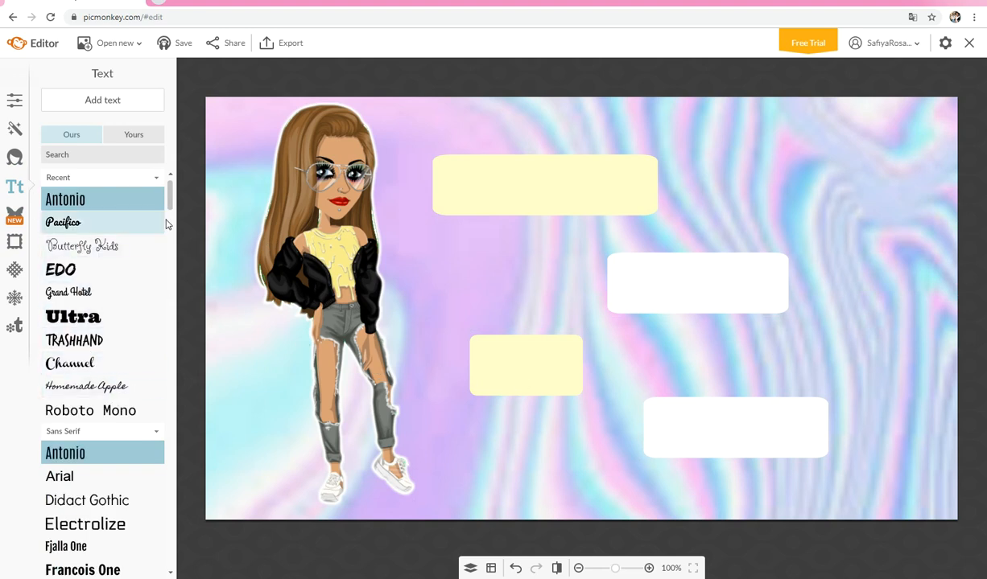
{"action": "scroll", "coordinate": [152, 206], "scroll_direction": "down", "scroll_amount": 2}
{"action": "scroll", "coordinate": [119, 297], "scroll_direction": "down", "scroll_amount": 5}
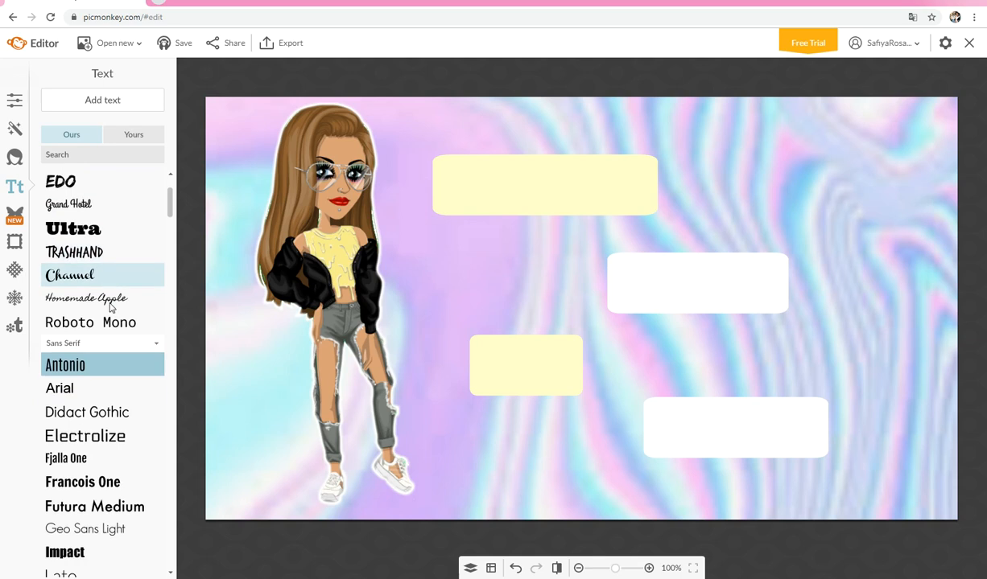
{"action": "scroll", "coordinate": [117, 306], "scroll_direction": "down", "scroll_amount": 5}
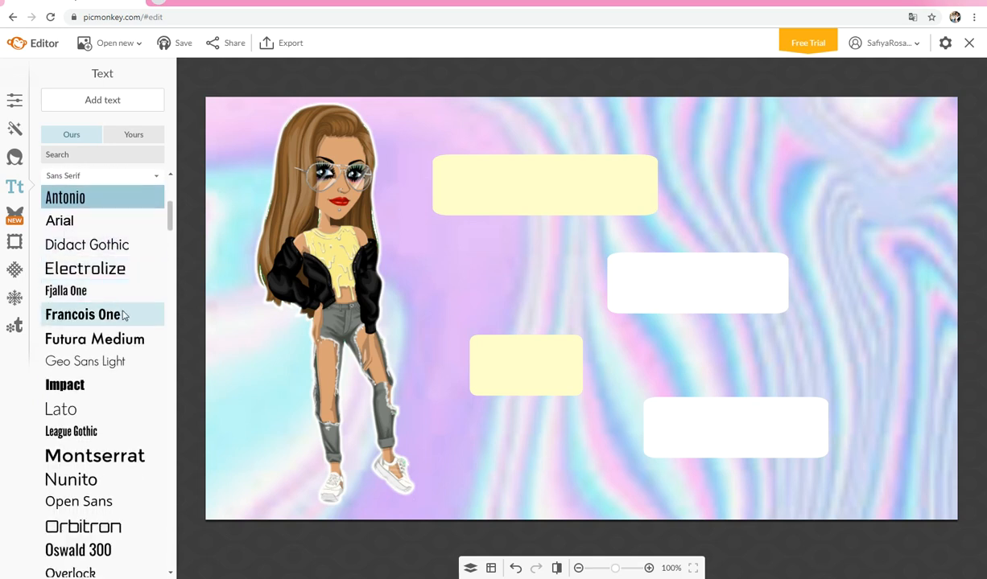
{"action": "scroll", "coordinate": [129, 302], "scroll_direction": "down", "scroll_amount": 5}
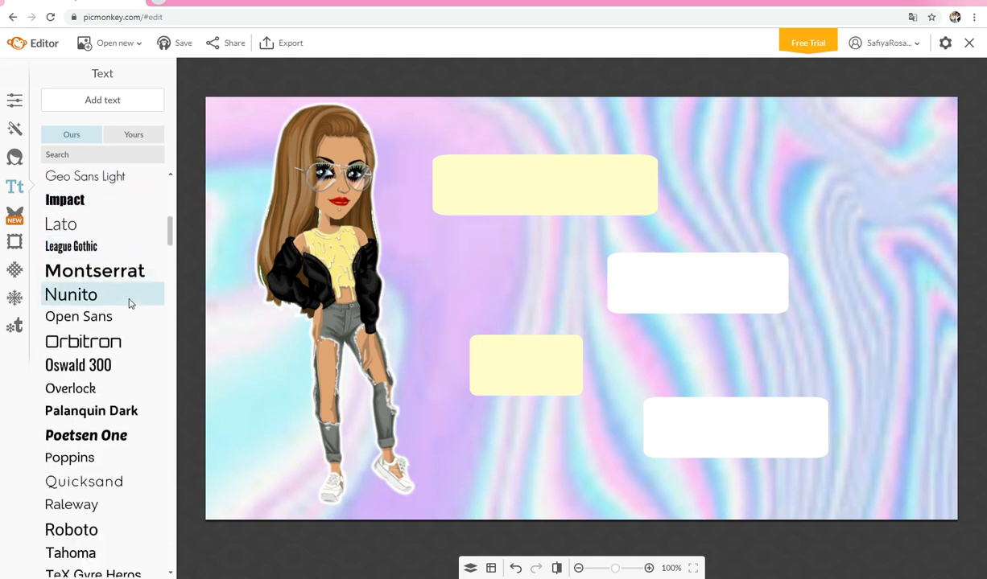
{"action": "scroll", "coordinate": [166, 254], "scroll_direction": "down", "scroll_amount": 2}
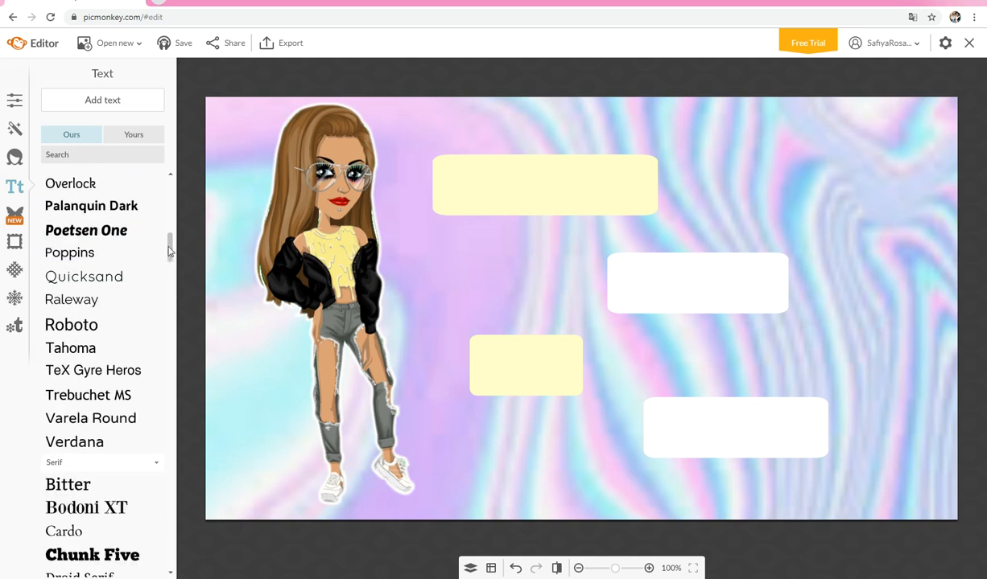
{"action": "left_click_drag", "start_coordinate": [170, 259], "coordinate": [168, 311]}
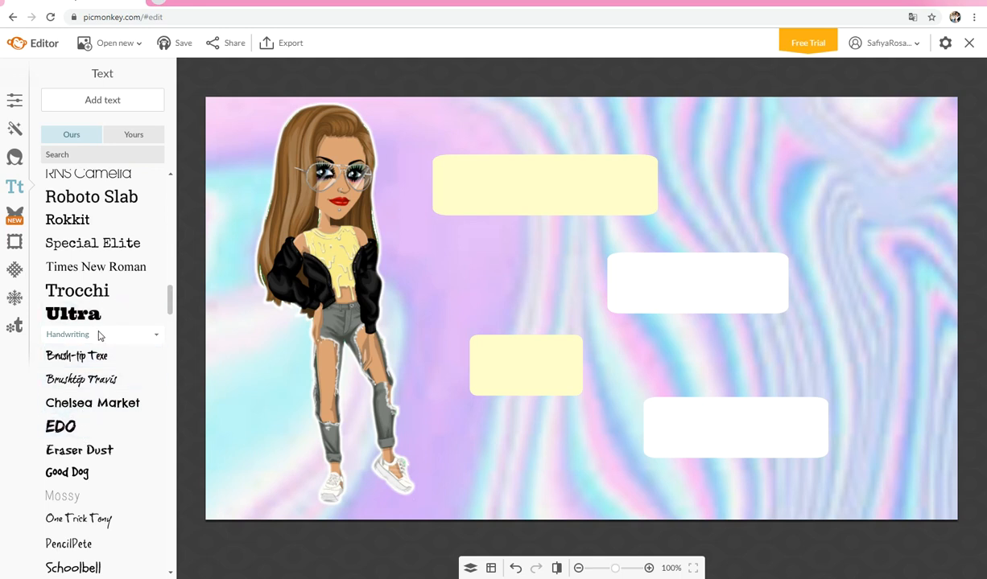
{"action": "left_click", "coordinate": [98, 362]}
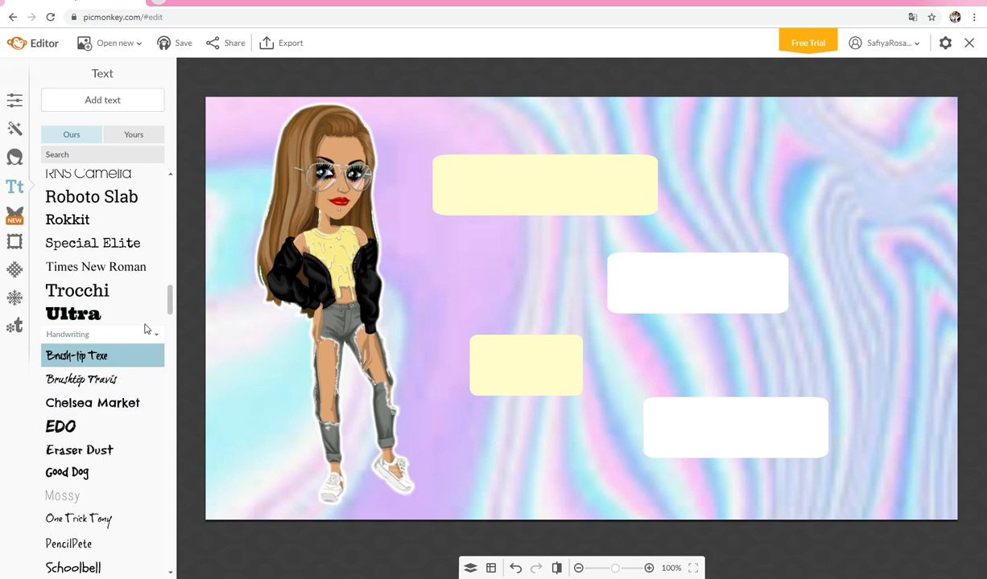
{"action": "scroll", "coordinate": [173, 322], "scroll_direction": "down", "scroll_amount": 2}
{"action": "scroll", "coordinate": [173, 322], "scroll_direction": "down", "scroll_amount": 2}
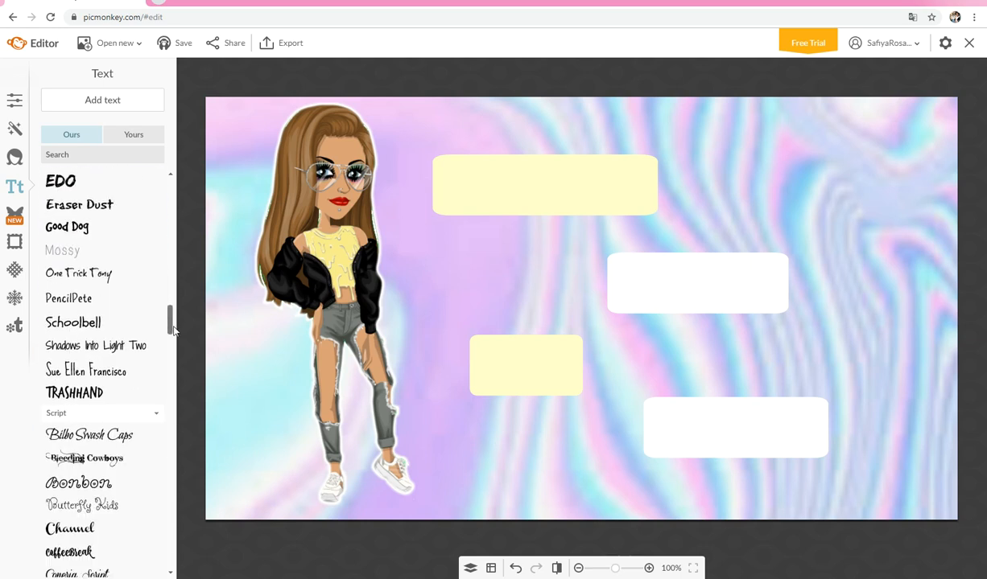
{"action": "scroll", "coordinate": [173, 330], "scroll_direction": "down", "scroll_amount": 1}
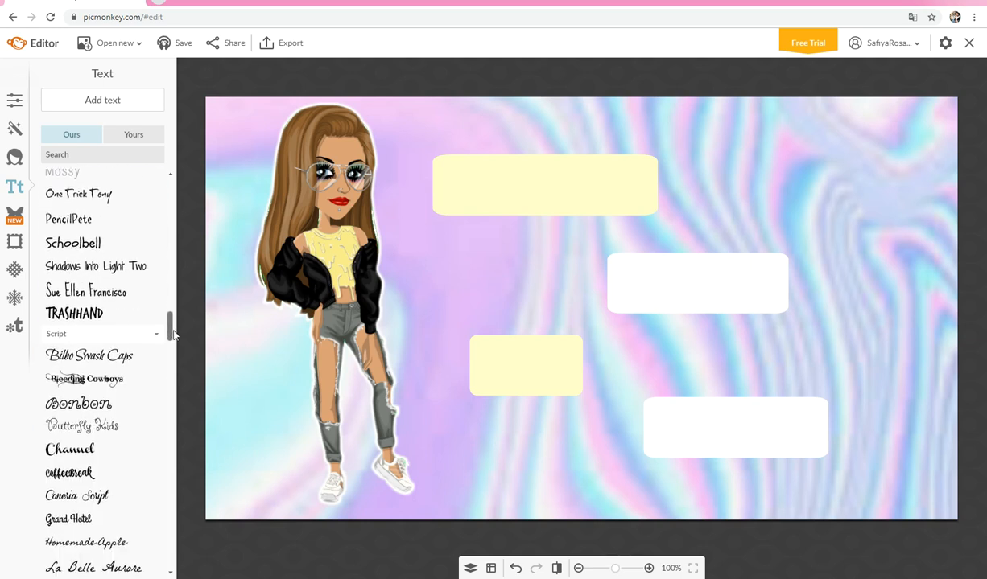
{"action": "left_click_drag", "start_coordinate": [172, 334], "coordinate": [172, 360]}
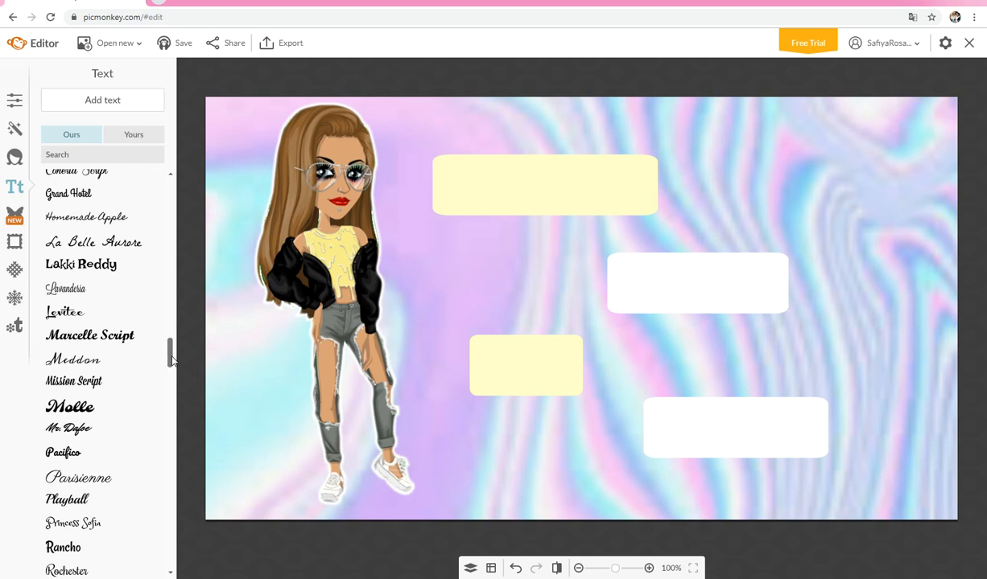
{"action": "left_click_drag", "start_coordinate": [171, 360], "coordinate": [173, 366]}
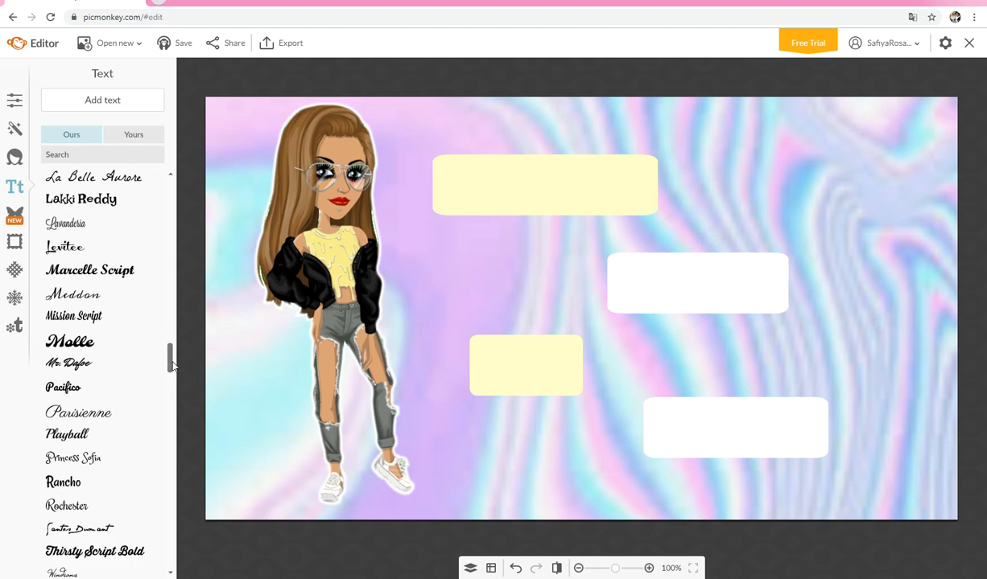
{"action": "left_click_drag", "start_coordinate": [173, 366], "coordinate": [170, 398]}
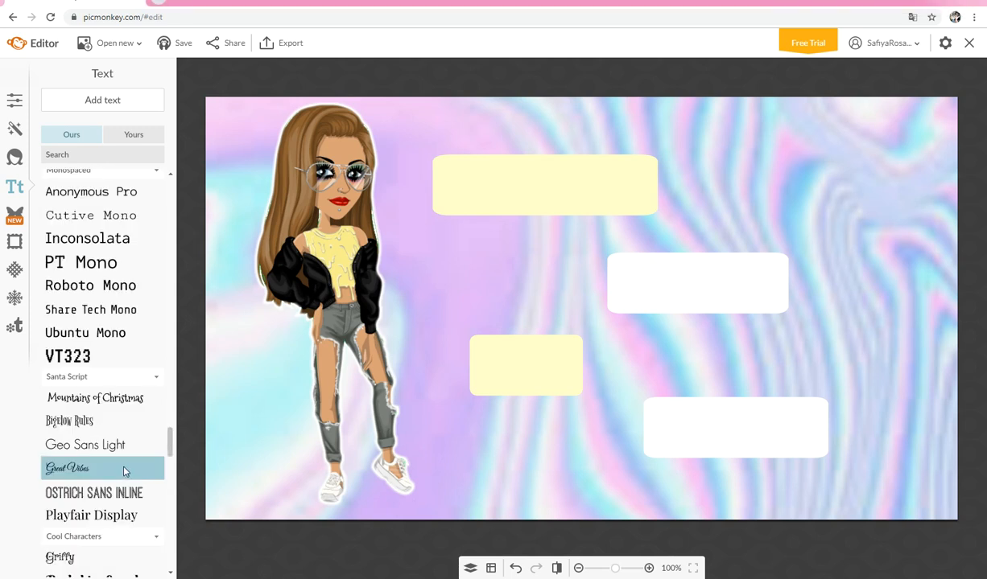
Add a text box and place it over the uppermost pale yellow rectangle.
{"action": "left_click", "coordinate": [254, 157]}
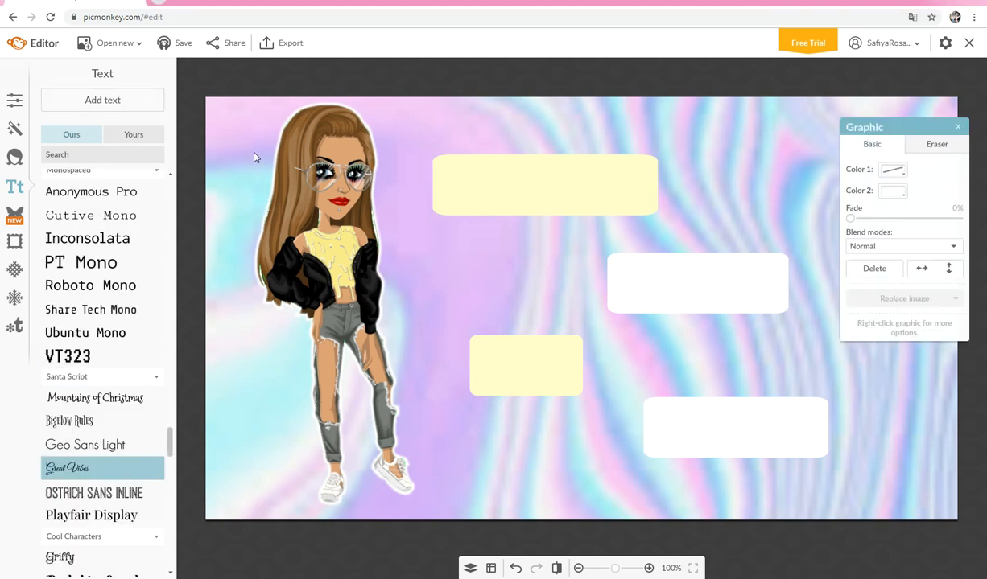
{"action": "left_click_drag", "start_coordinate": [583, 274], "coordinate": [573, 189]}
{"action": "left_click", "coordinate": [464, 180]}
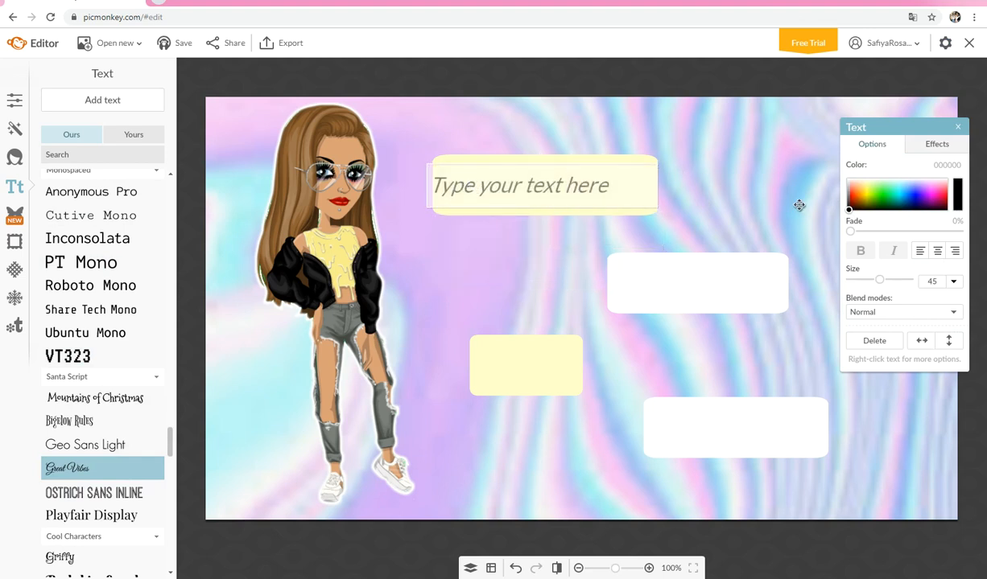
Enter "COMMENT" in the text box, nudge it right within the rectangle and colour the lettering near-black 040404.
{"action": "left_click_drag", "start_coordinate": [850, 211], "coordinate": [947, 178]}
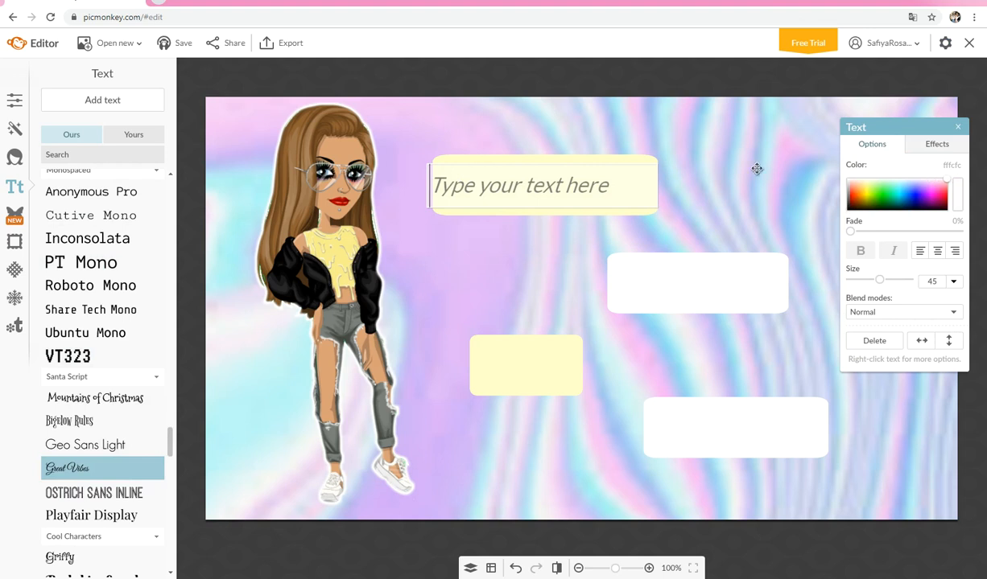
{"action": "left_click", "coordinate": [456, 191]}
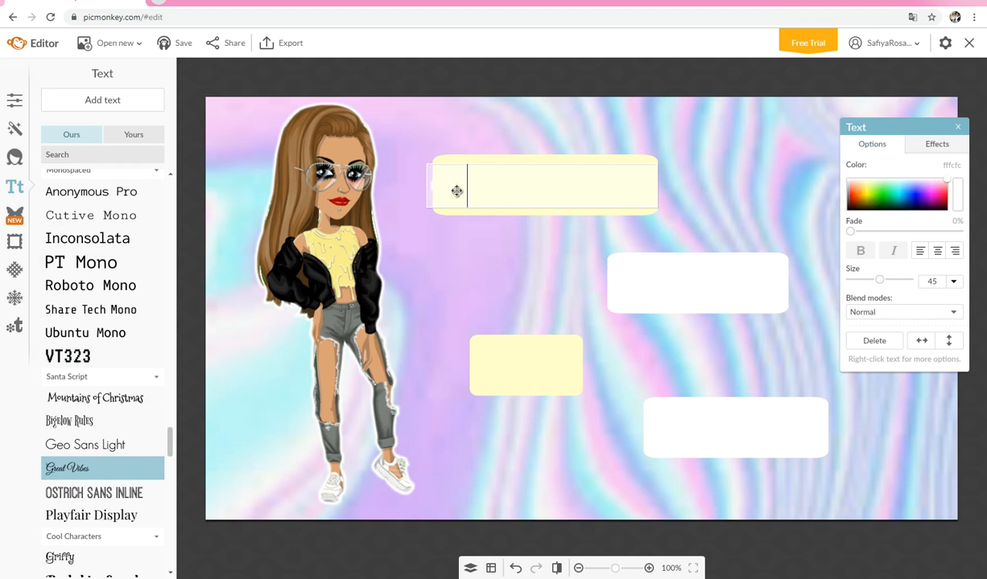
{"action": "left_click", "coordinate": [513, 135]}
{"action": "left_click_drag", "start_coordinate": [535, 193], "coordinate": [544, 192]}
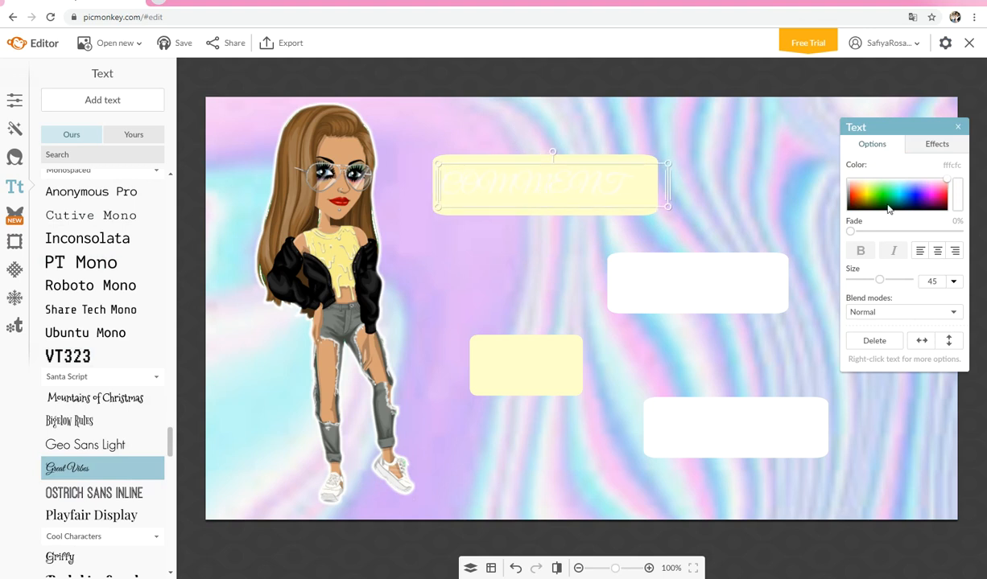
{"action": "left_click_drag", "start_coordinate": [937, 185], "coordinate": [837, 221]}
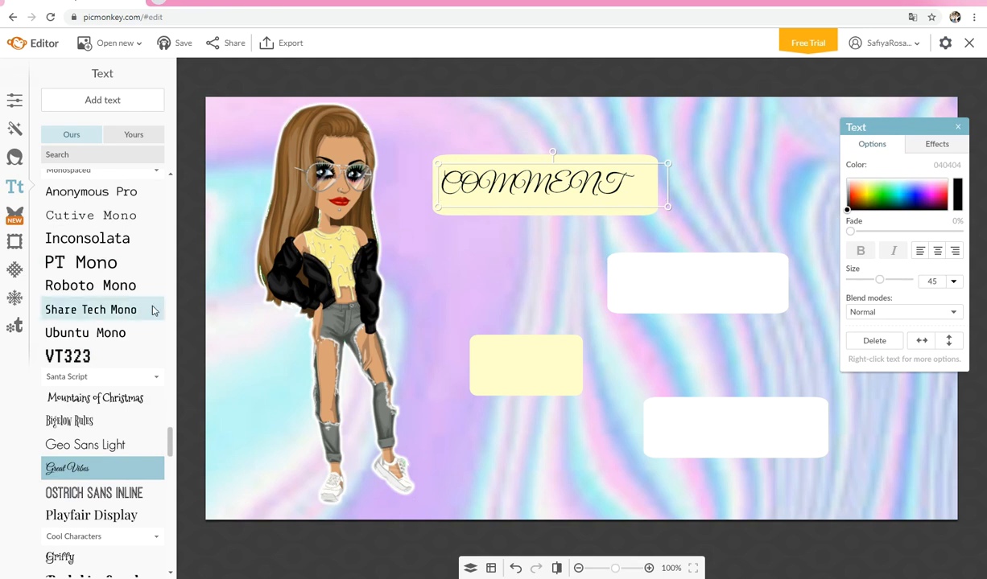
Try the Ecuyer DAX font from the Cool Characters group on the "COMMENT" text.
{"action": "scroll", "coordinate": [153, 310], "scroll_direction": "down", "scroll_amount": 3}
{"action": "scroll", "coordinate": [153, 310], "scroll_direction": "down", "scroll_amount": 2}
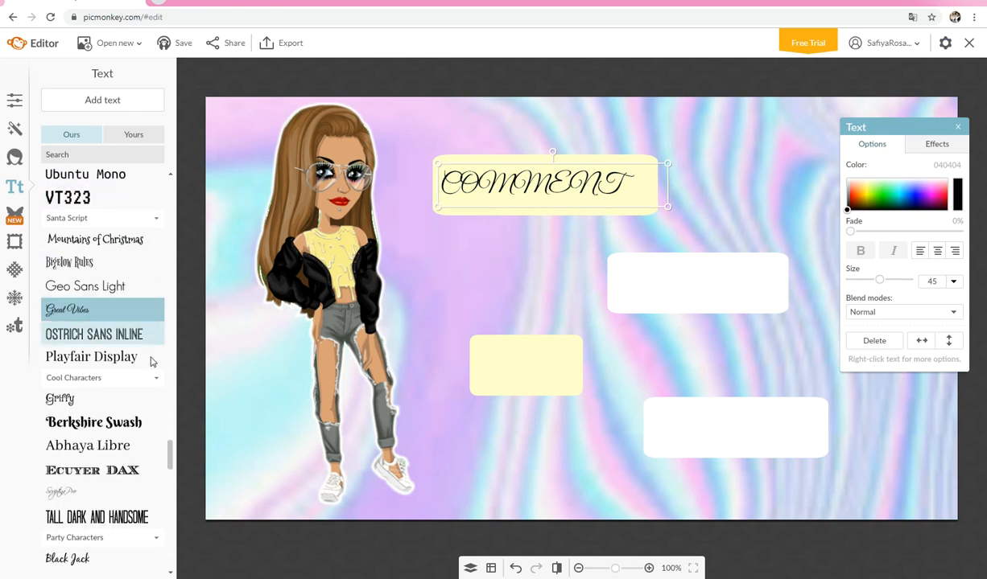
{"action": "left_click", "coordinate": [115, 453]}
{"action": "scroll", "coordinate": [115, 454], "scroll_direction": "down", "scroll_amount": 5}
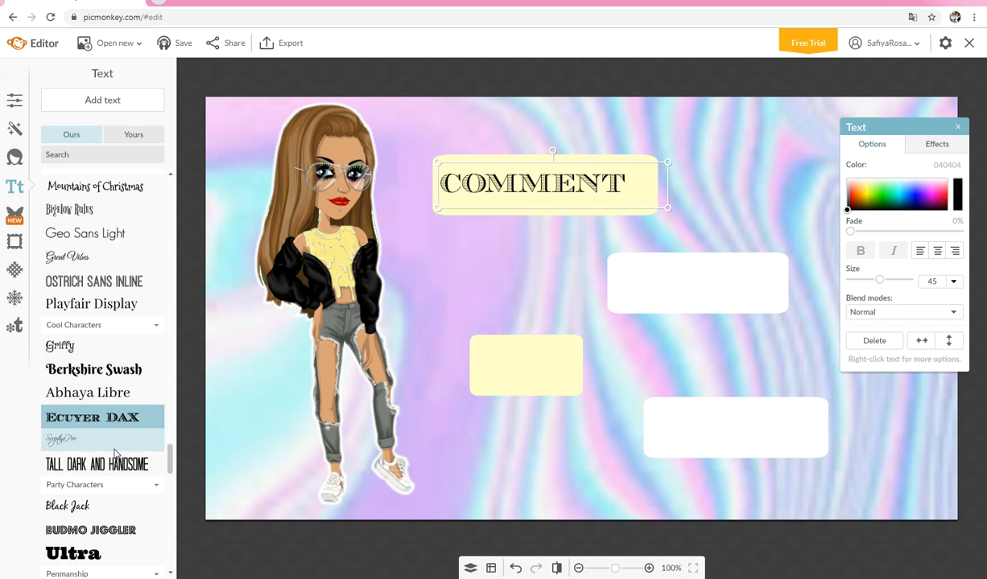
Set "COMMENT" in the Stroke Dimension font at size 96, filling the uppermost pale yellow rectangle.
{"action": "scroll", "coordinate": [120, 438], "scroll_direction": "down", "scroll_amount": 4}
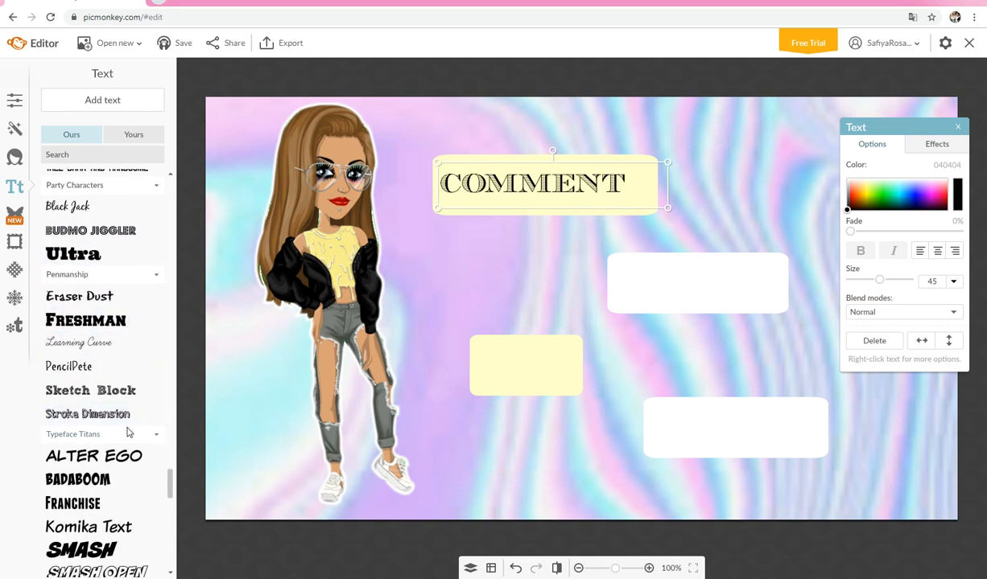
{"action": "left_click", "coordinate": [127, 429]}
{"action": "left_click", "coordinate": [127, 421]}
{"action": "scroll", "coordinate": [125, 420], "scroll_direction": "down", "scroll_amount": 1}
{"action": "scroll", "coordinate": [124, 418], "scroll_direction": "down", "scroll_amount": 4}
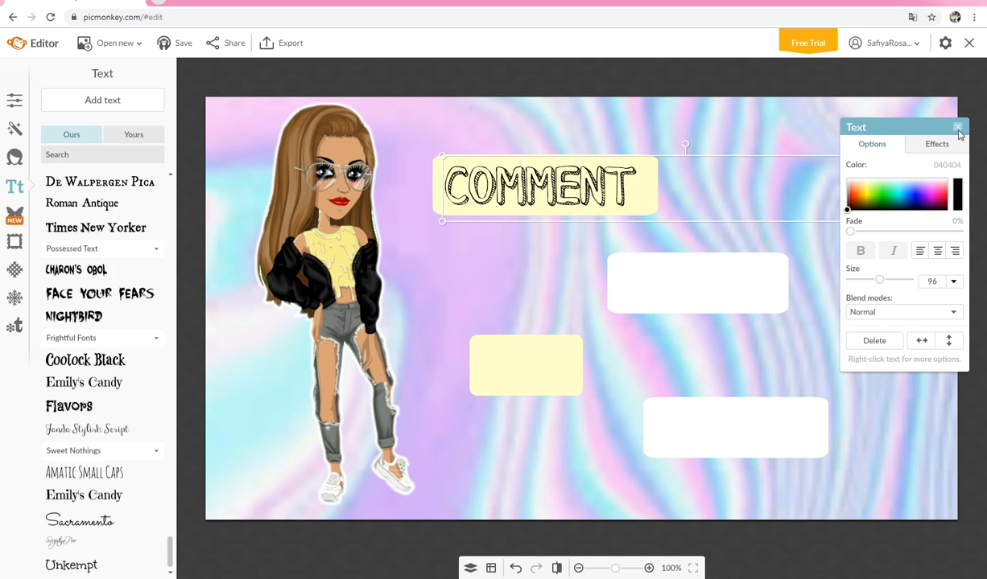
{"action": "left_click", "coordinate": [958, 128]}
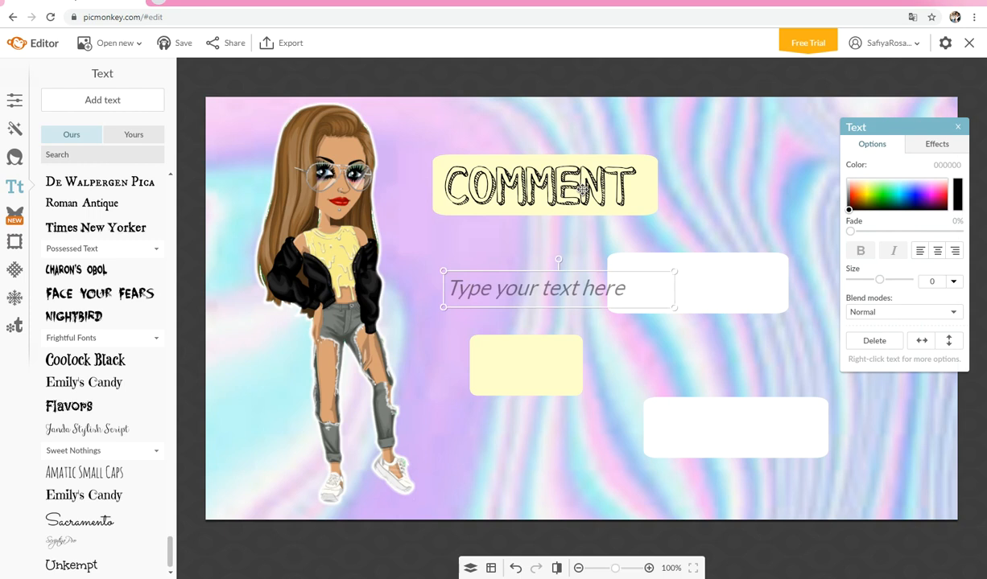
Place a text box reading "FAIRE" over the upper white rectangle and enlarge it to size 99.
{"action": "left_click_drag", "start_coordinate": [522, 290], "coordinate": [708, 280]}
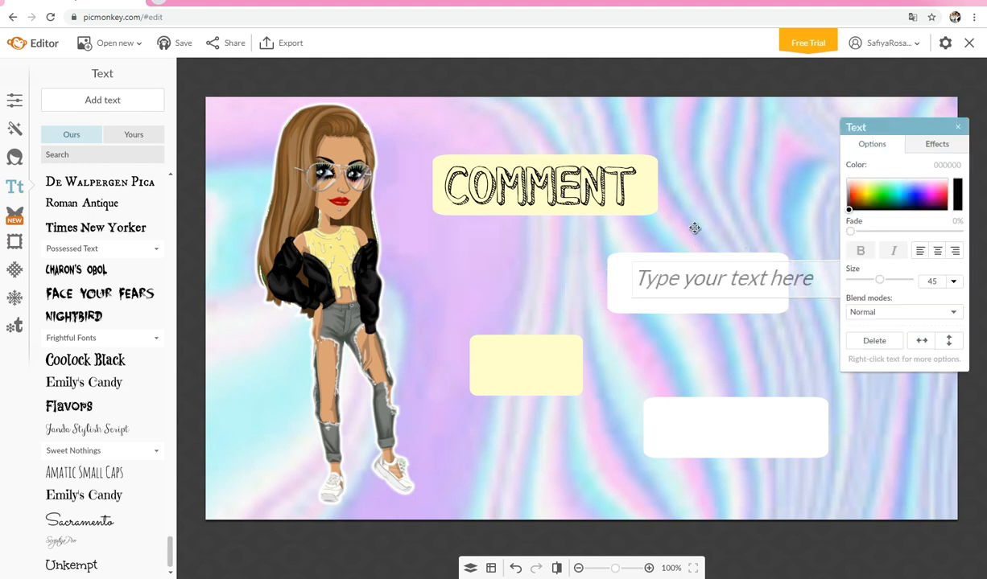
{"action": "left_click_drag", "start_coordinate": [702, 276], "coordinate": [683, 278]}
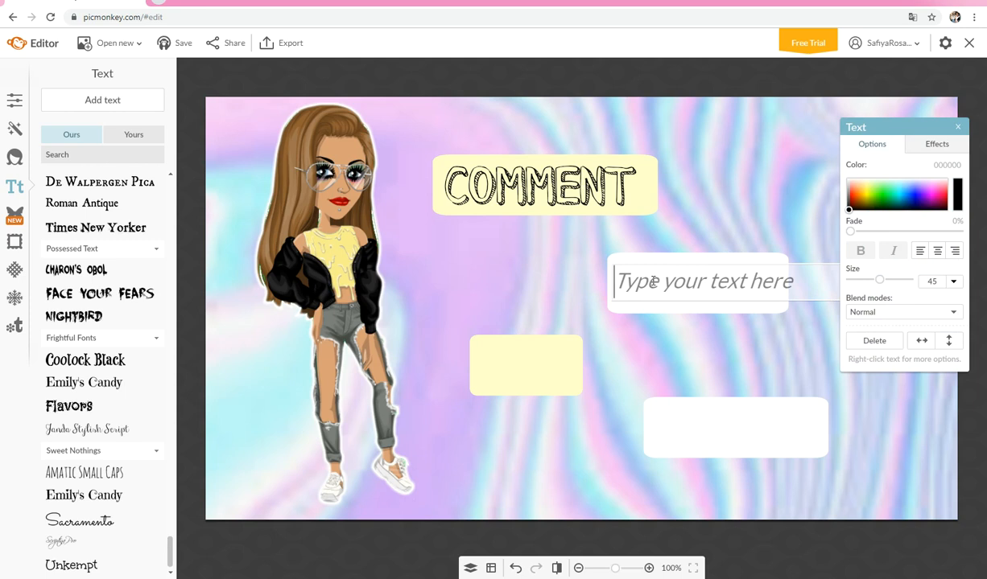
{"action": "type", "text": "faire"}
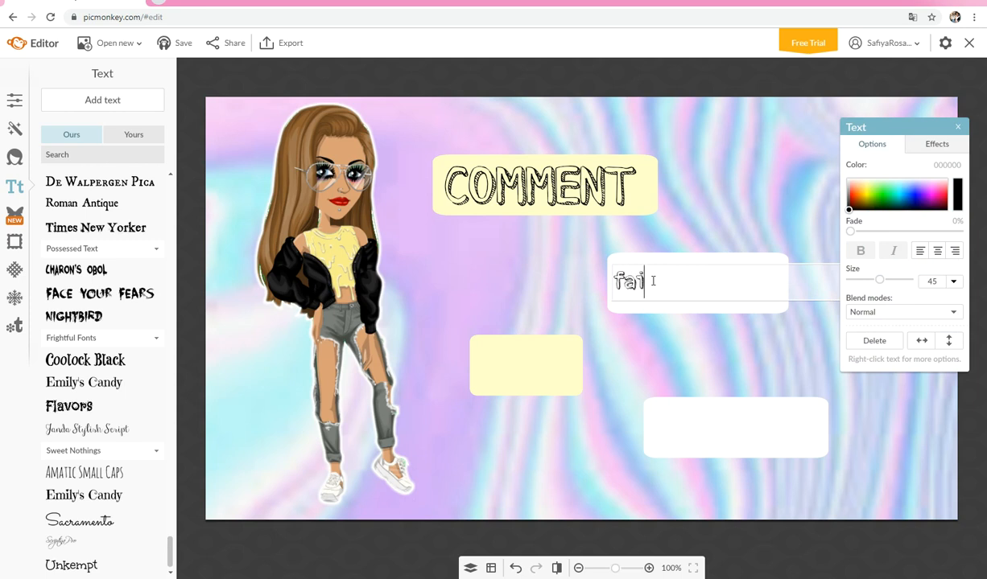
{"action": "key", "text": "BackSpace"}
{"action": "key", "text": "BackSpace"}
{"action": "key", "text": "BackSpace"}
{"action": "key", "text": "BackSpace"}
{"action": "key", "text": "BackSpace"}
{"action": "type", "text": "FAIRE"}
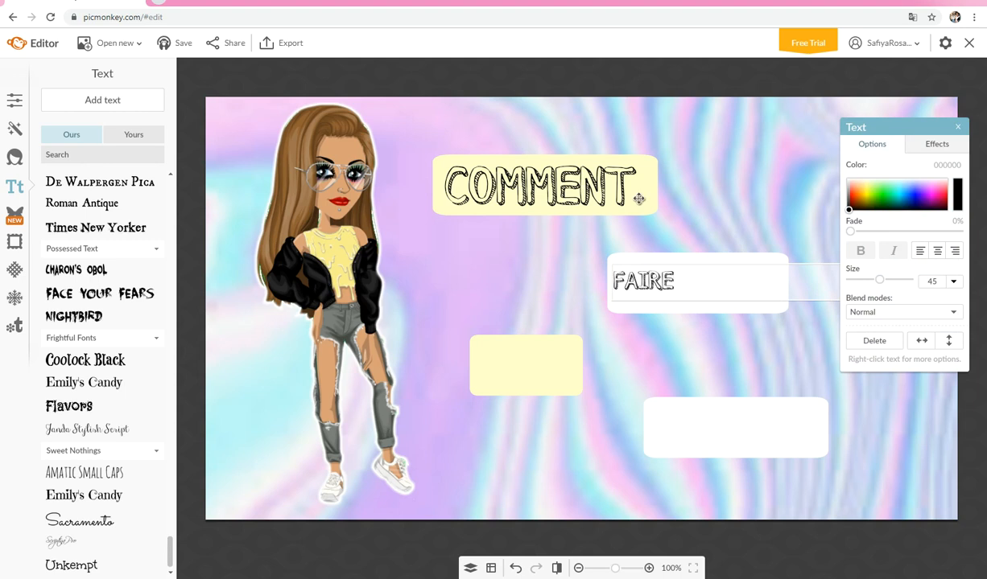
{"action": "left_click_drag", "start_coordinate": [690, 298], "coordinate": [690, 331]}
{"action": "left_click_drag", "start_coordinate": [578, 299], "coordinate": [719, 290]}
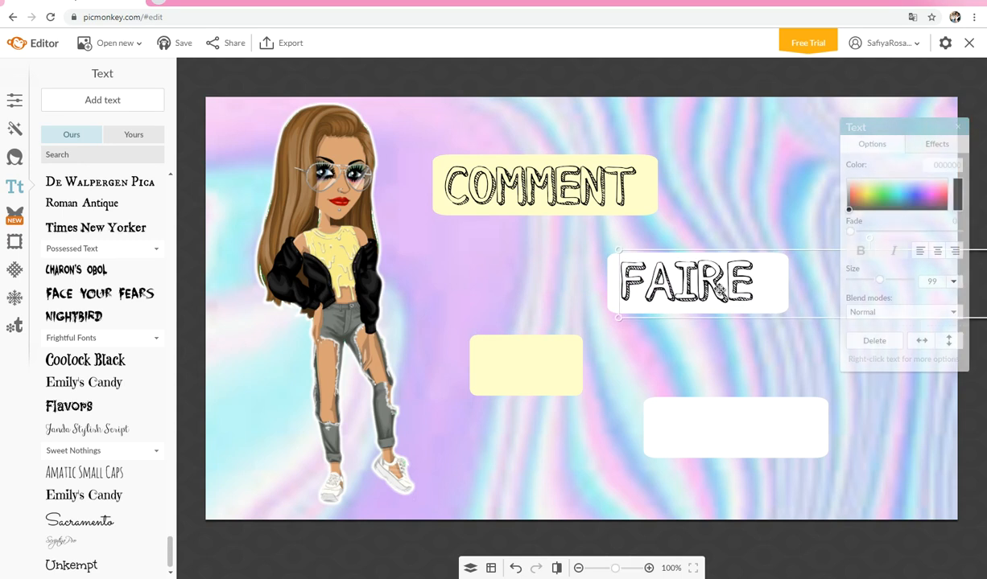
Add the text "UNE" over the lower pale yellow rectangle, enlarging it to size 110.
{"action": "left_click", "coordinate": [138, 101]}
{"action": "left_click_drag", "start_coordinate": [555, 298], "coordinate": [535, 362]}
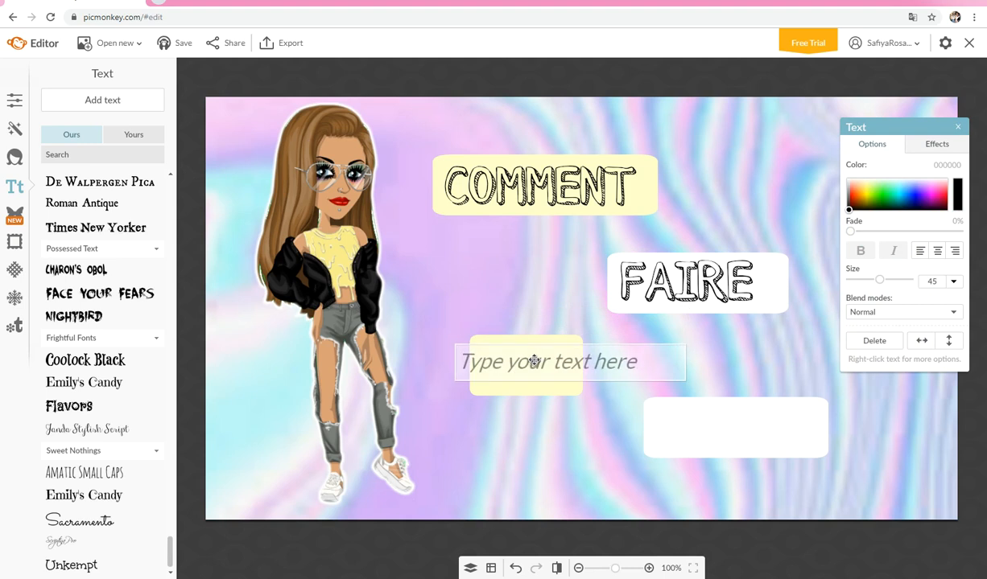
{"action": "type", "text": "une"}
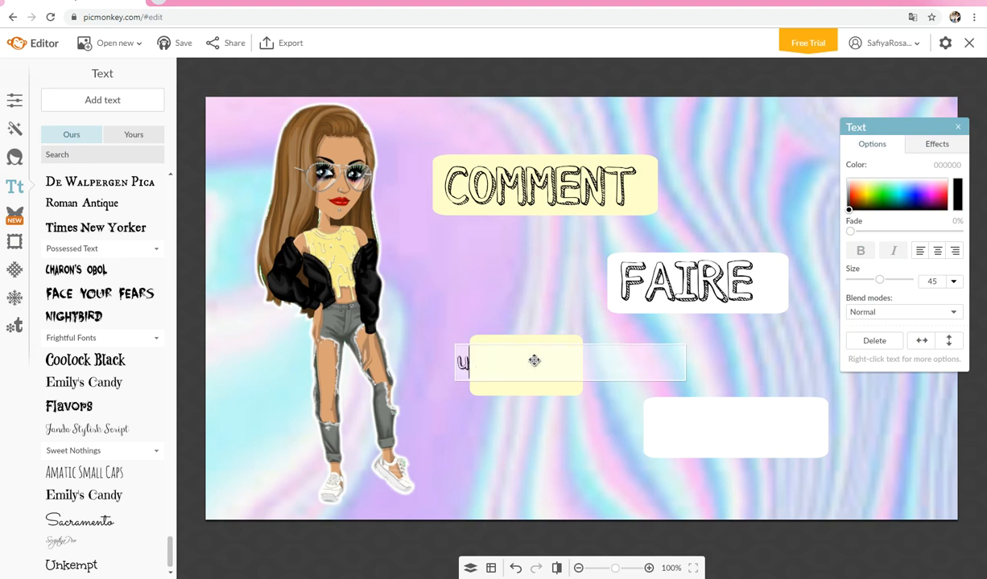
{"action": "key", "text": "BackSpace"}
{"action": "key", "text": "BackSpace"}
{"action": "type", "text": "UNE"}
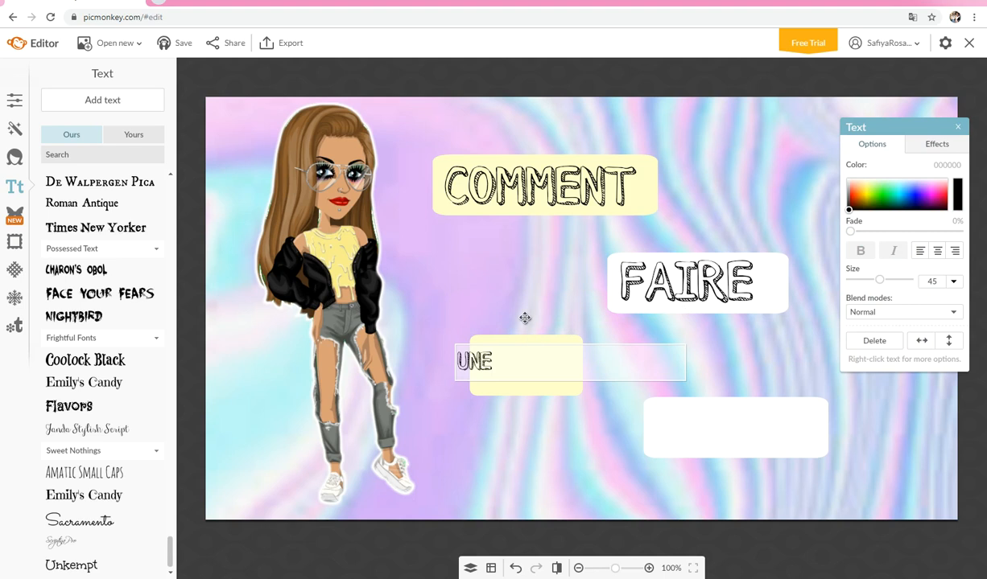
{"action": "left_click_drag", "start_coordinate": [543, 378], "coordinate": [538, 434]}
{"action": "left_click_drag", "start_coordinate": [321, 389], "coordinate": [569, 371]}
{"action": "left_click_drag", "start_coordinate": [565, 418], "coordinate": [552, 395]}
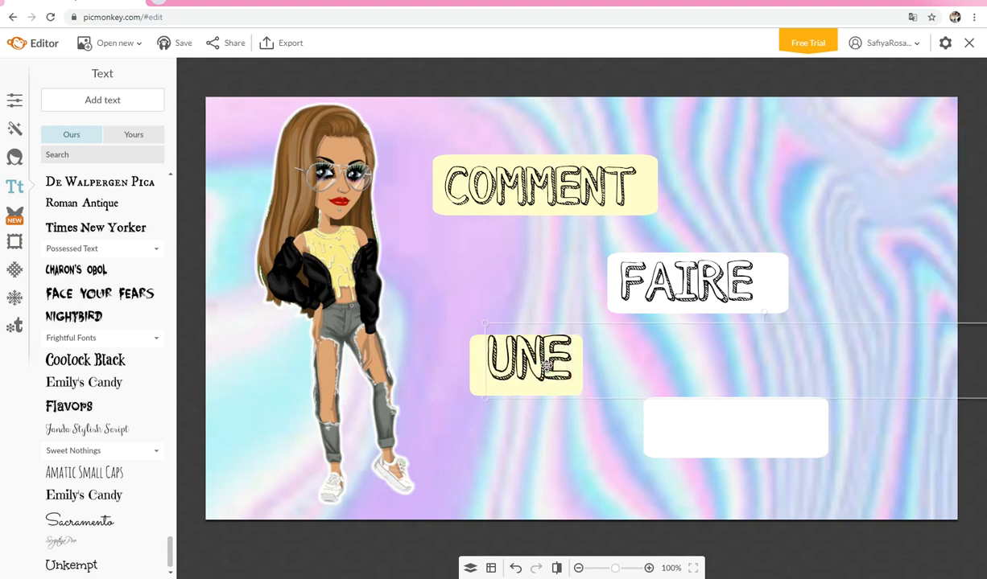
Add the text "MINIATURE" over the lowest white rectangle at size 67 and deselect it.
{"action": "left_click", "coordinate": [533, 309]}
{"action": "left_click_drag", "start_coordinate": [534, 309], "coordinate": [694, 432]}
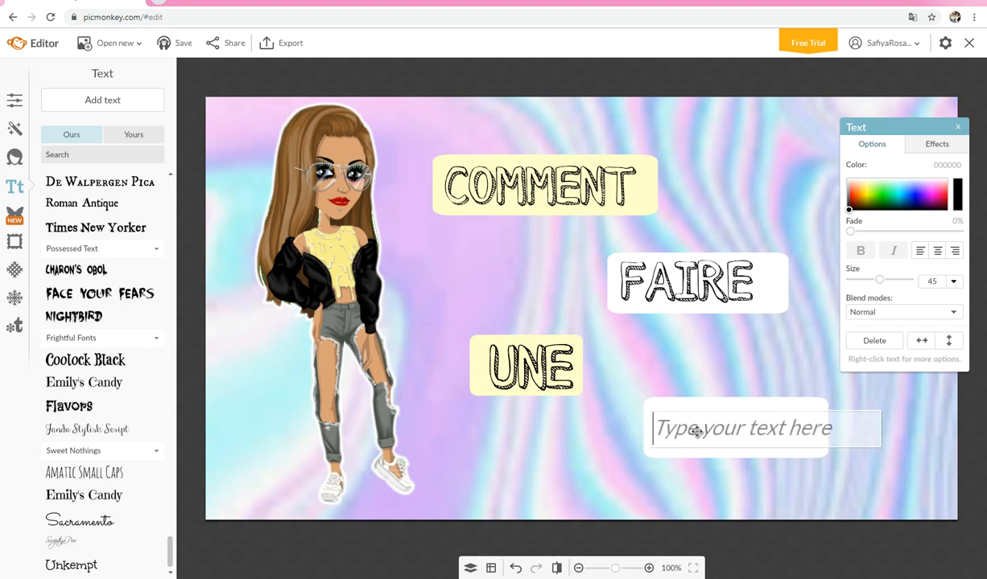
{"action": "type", "text": "min"}
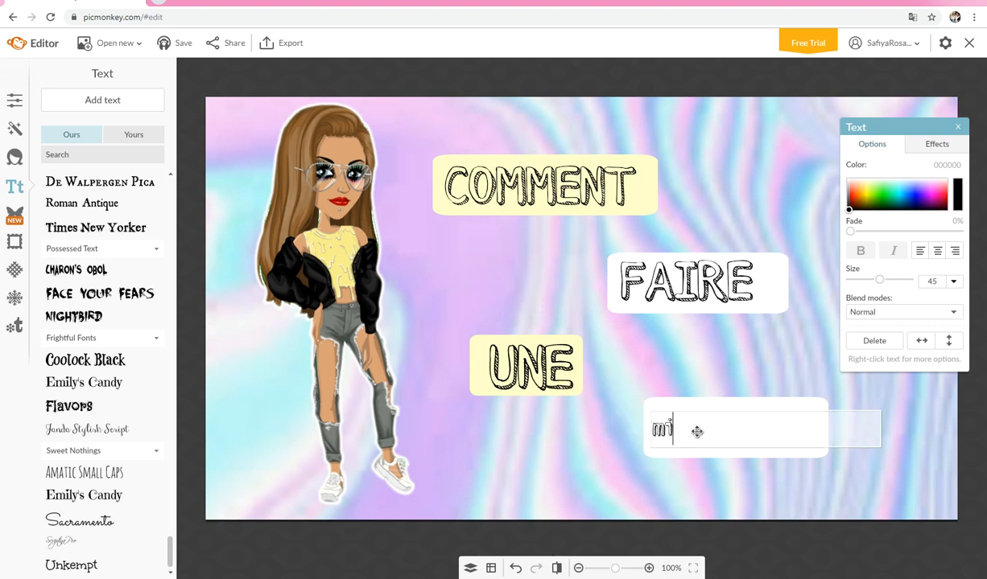
{"action": "key", "text": "BackSpace"}
{"action": "key", "text": "BackSpace"}
{"action": "key", "text": "BackSpace"}
{"action": "type", "text": "MINIATURE"}
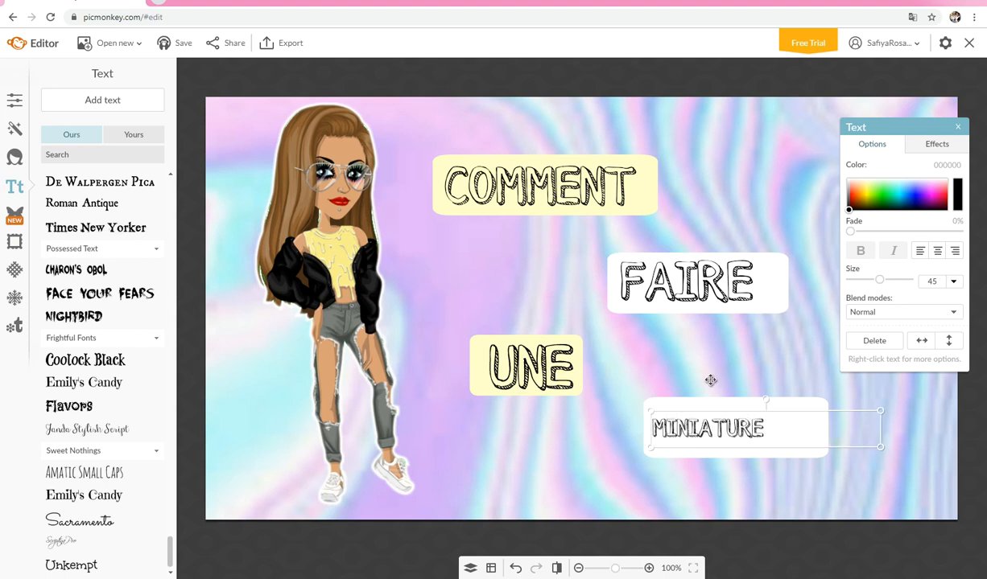
{"action": "left_click_drag", "start_coordinate": [649, 413], "coordinate": [522, 363]}
{"action": "left_click_drag", "start_coordinate": [600, 418], "coordinate": [707, 425]}
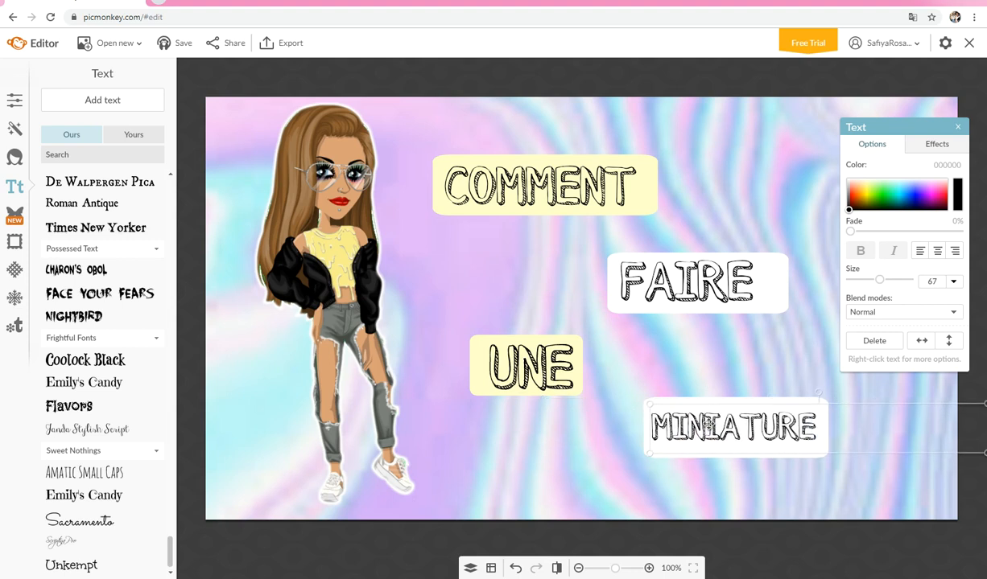
{"action": "left_click", "coordinate": [668, 109]}
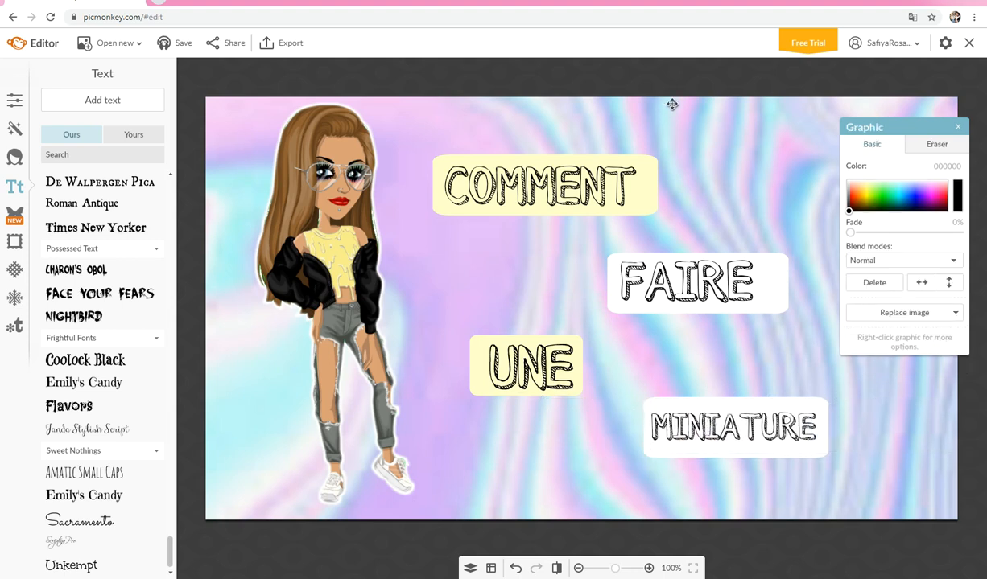
{"action": "left_click", "coordinate": [958, 128]}
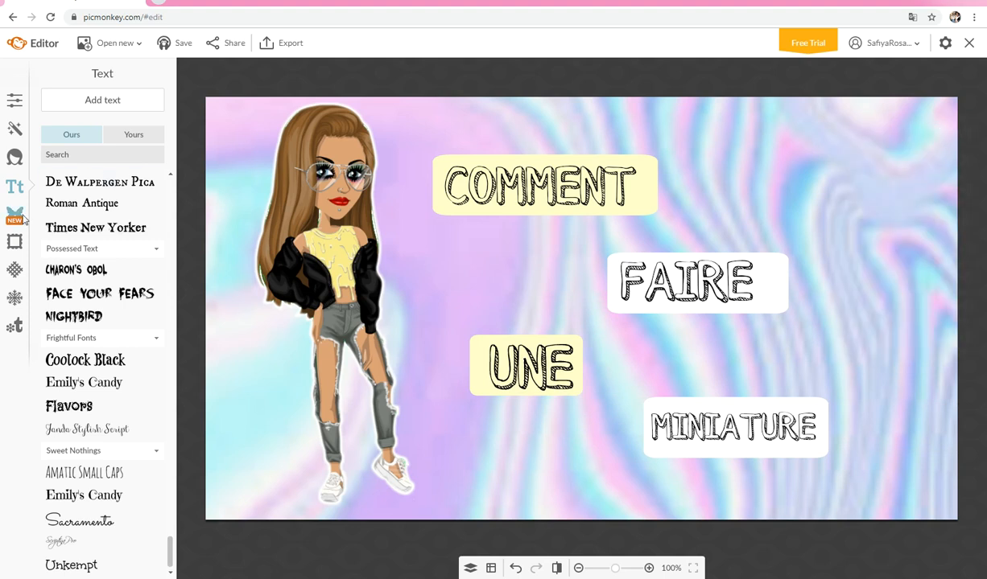
Browse the Themes, Touch Up, Graphics and Textures collections for further decoration.
{"action": "left_click", "coordinate": [12, 299]}
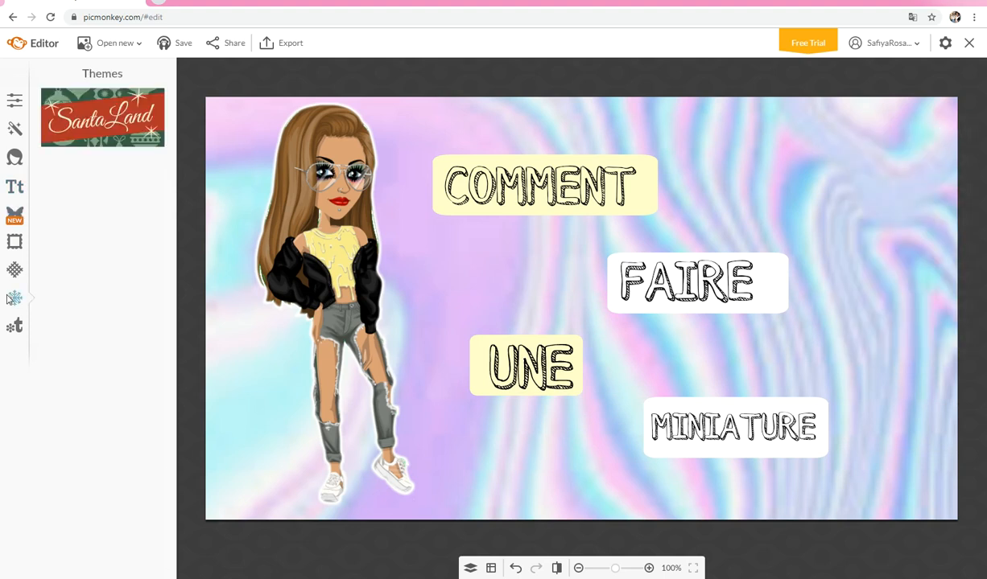
{"action": "left_click", "coordinate": [15, 185]}
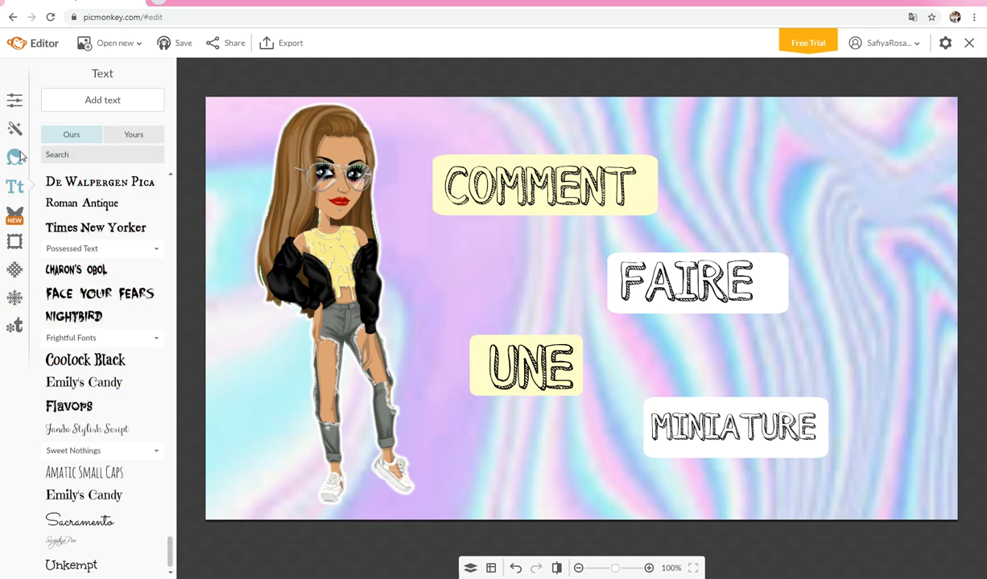
{"action": "left_click", "coordinate": [17, 153]}
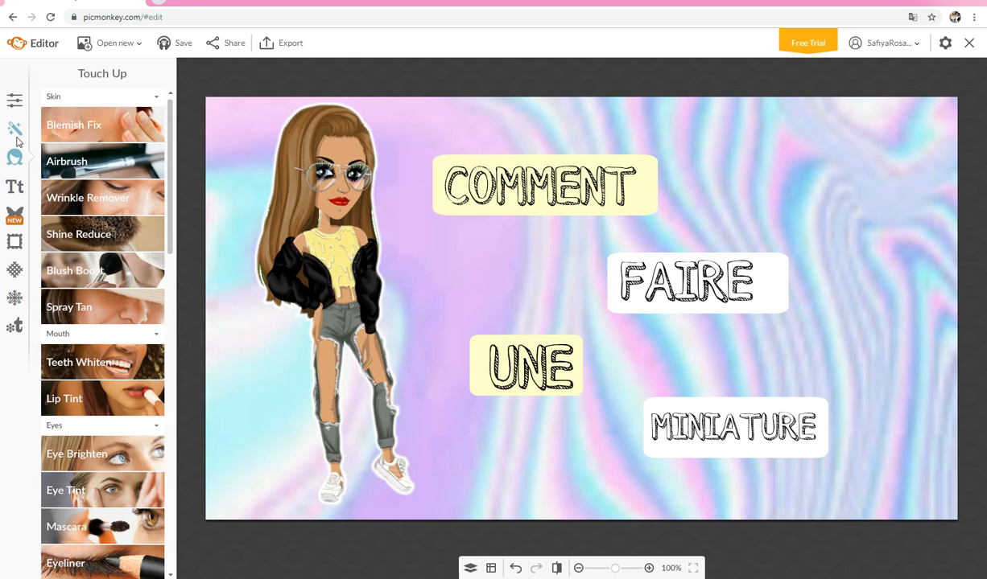
{"action": "left_click", "coordinate": [13, 217]}
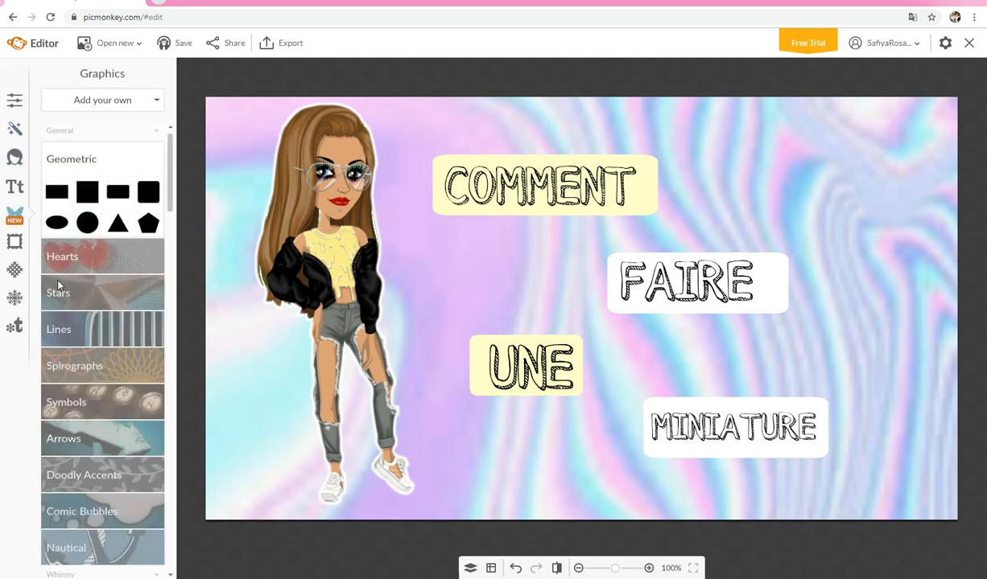
{"action": "scroll", "coordinate": [91, 255], "scroll_direction": "down", "scroll_amount": 1}
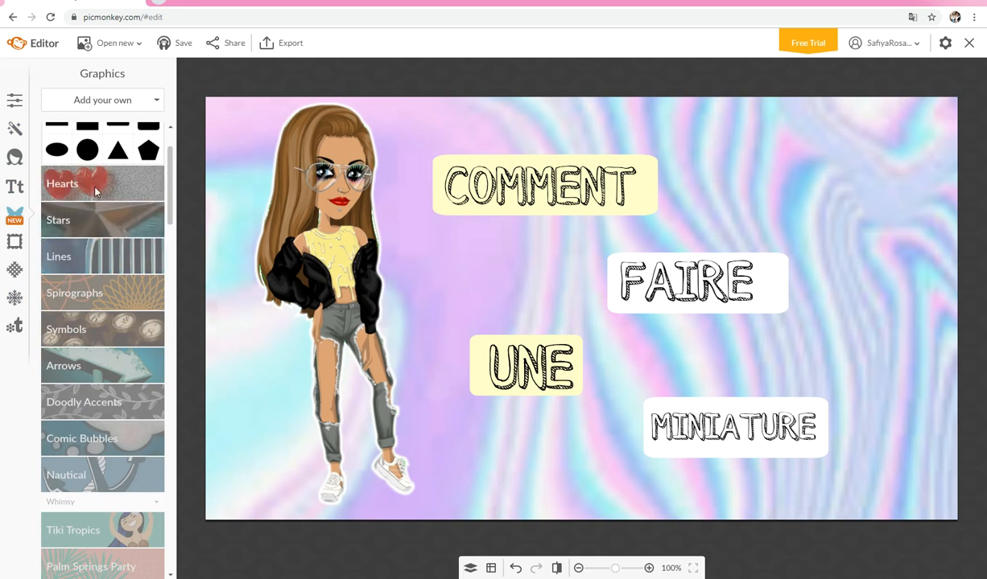
{"action": "scroll", "coordinate": [95, 191], "scroll_direction": "down", "scroll_amount": 8}
{"action": "scroll", "coordinate": [95, 191], "scroll_direction": "up", "scroll_amount": 5}
{"action": "scroll", "coordinate": [95, 191], "scroll_direction": "up", "scroll_amount": 1}
{"action": "scroll", "coordinate": [95, 191], "scroll_direction": "down", "scroll_amount": 4}
{"action": "scroll", "coordinate": [95, 192], "scroll_direction": "down", "scroll_amount": 20}
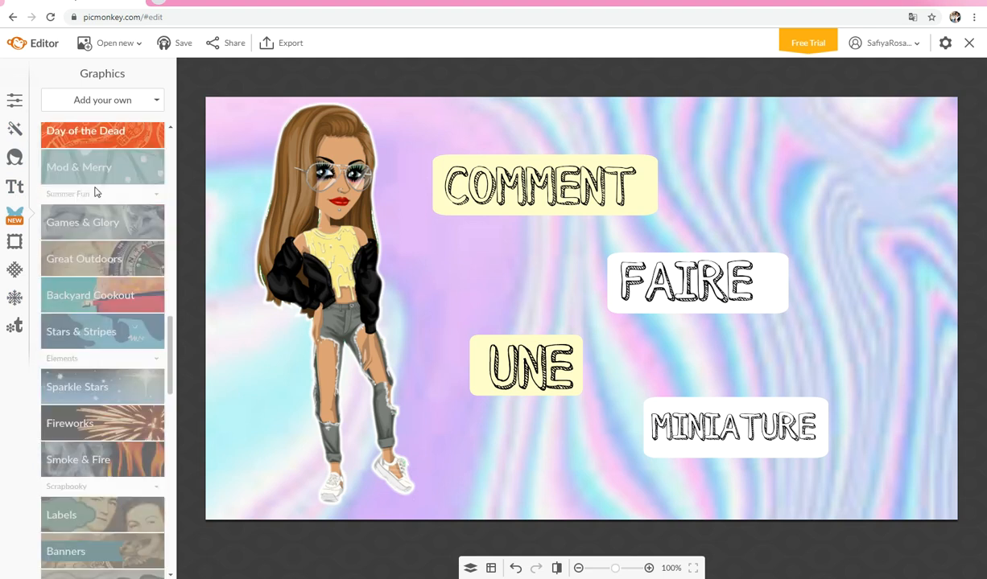
{"action": "left_click", "coordinate": [17, 293]}
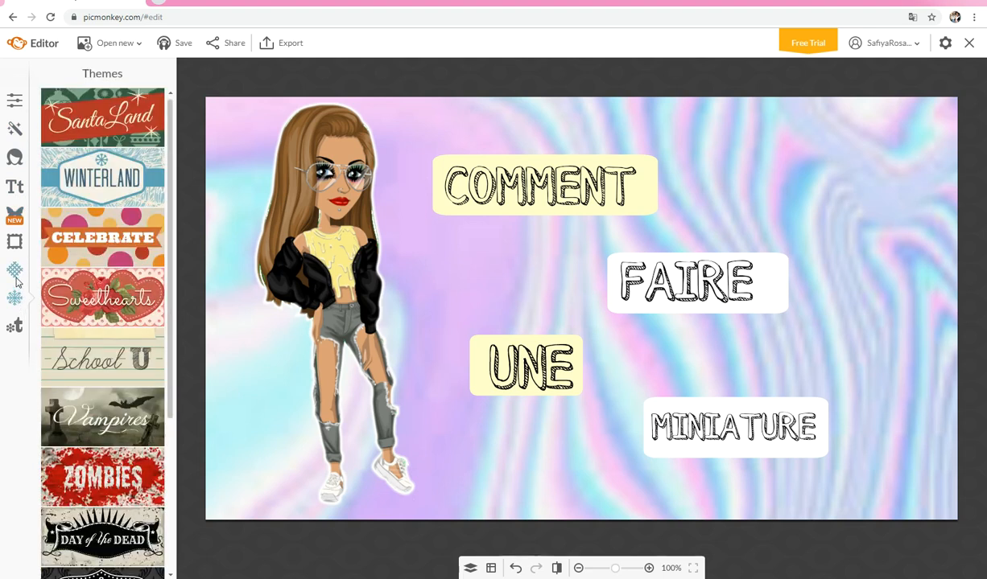
{"action": "left_click", "coordinate": [12, 328]}
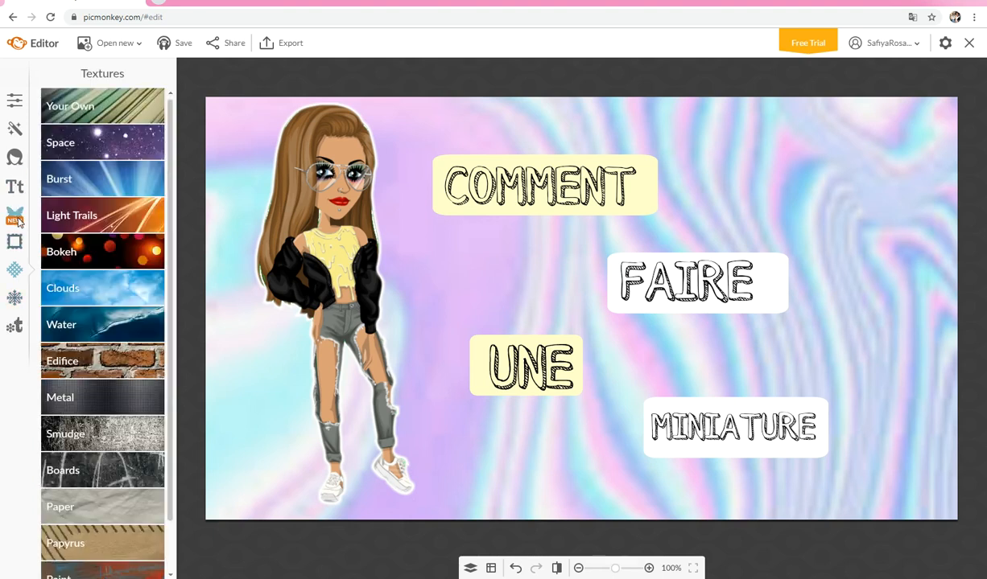
{"action": "left_click", "coordinate": [15, 299]}
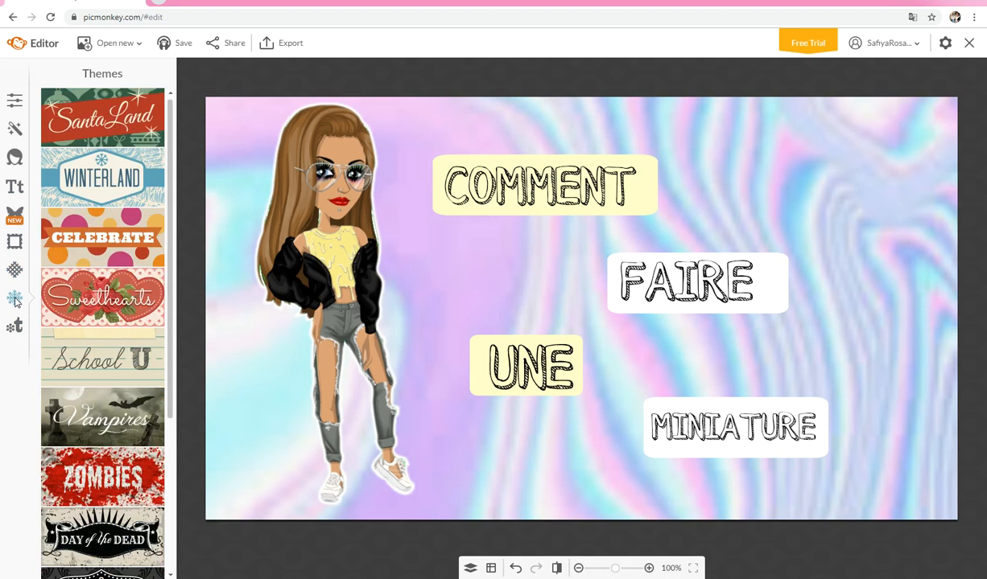
{"action": "scroll", "coordinate": [123, 260], "scroll_direction": "down", "scroll_amount": 3}
{"action": "scroll", "coordinate": [150, 253], "scroll_direction": "up", "scroll_amount": 3}
Shift "UNE" slightly left and up inside its pale yellow rectangle and deselect it.
{"action": "left_click", "coordinate": [497, 368]}
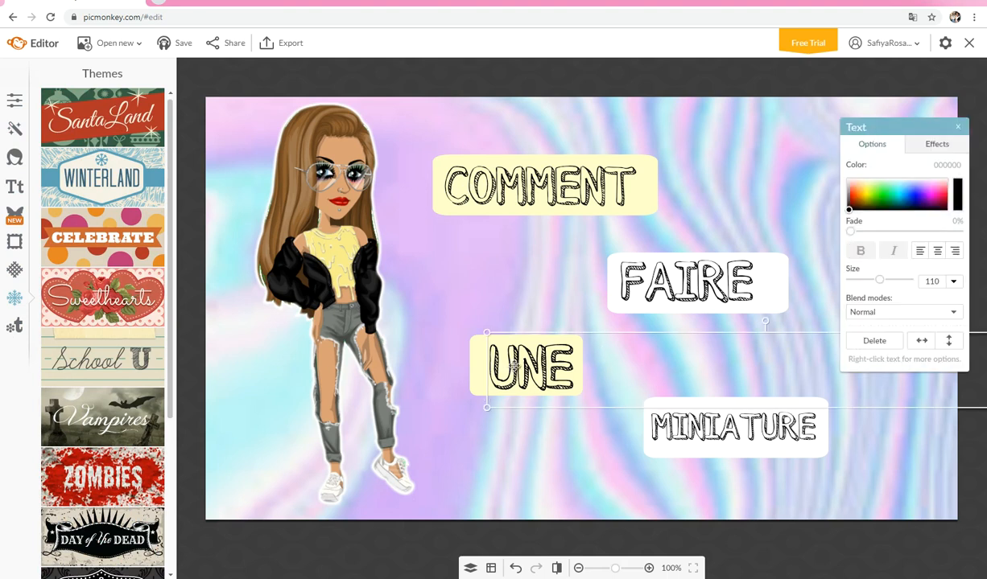
{"action": "left_click", "coordinate": [519, 366]}
{"action": "left_click", "coordinate": [550, 299]}
{"action": "left_click_drag", "start_coordinate": [552, 367], "coordinate": [543, 364]}
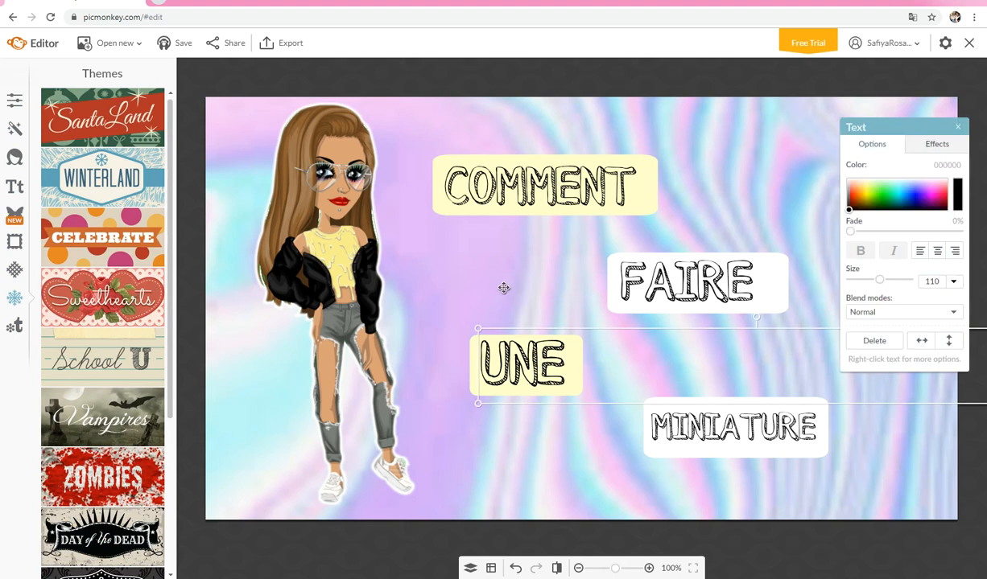
{"action": "left_click", "coordinate": [653, 520]}
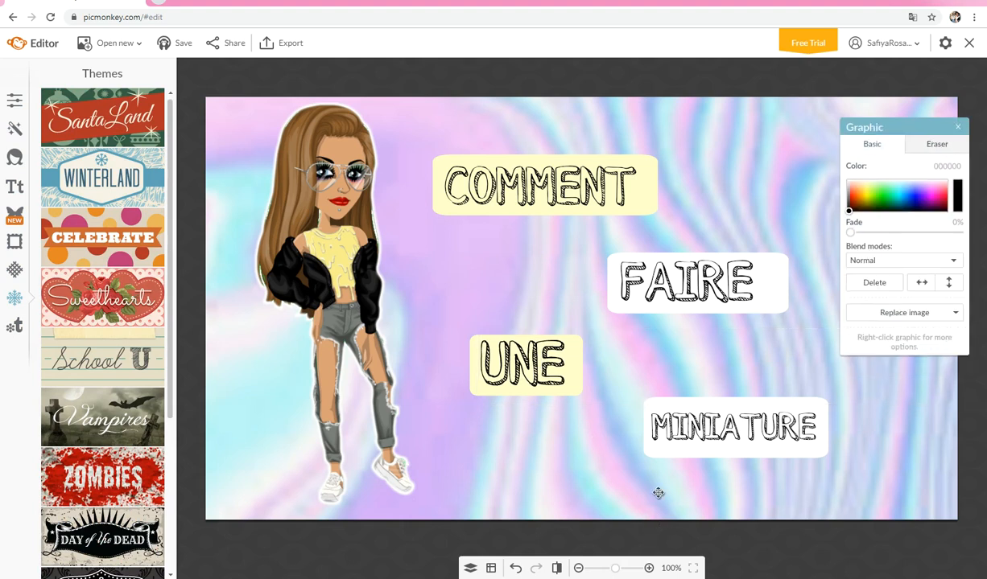
{"action": "left_click", "coordinate": [958, 127]}
Browse the Text, Frames, Textures and Themes collections, templates and the Sharpen edit for further options, dismissing each without changing the thumbnail.
{"action": "left_click", "coordinate": [14, 186]}
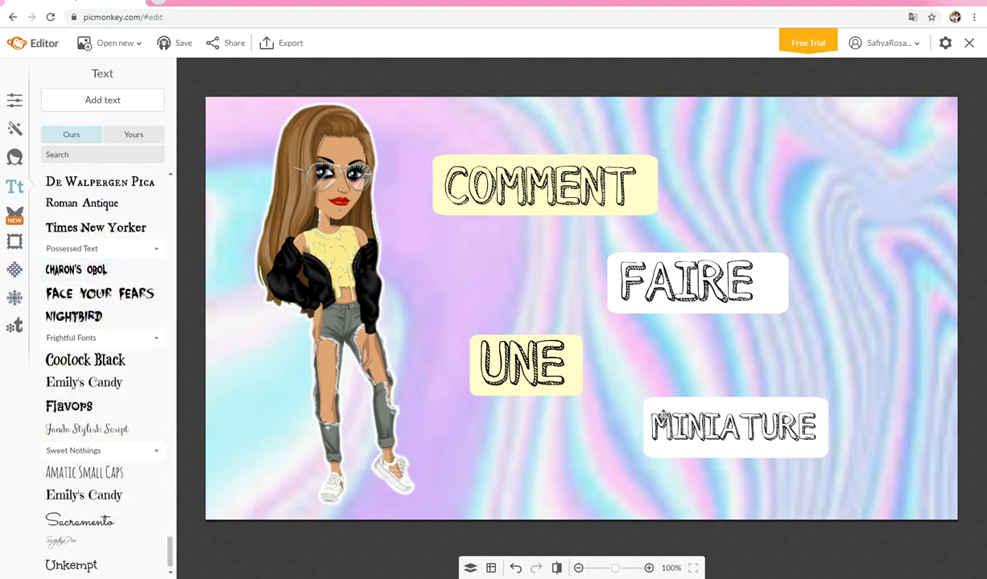
{"action": "left_click", "coordinate": [15, 244]}
{"action": "left_click", "coordinate": [14, 270]}
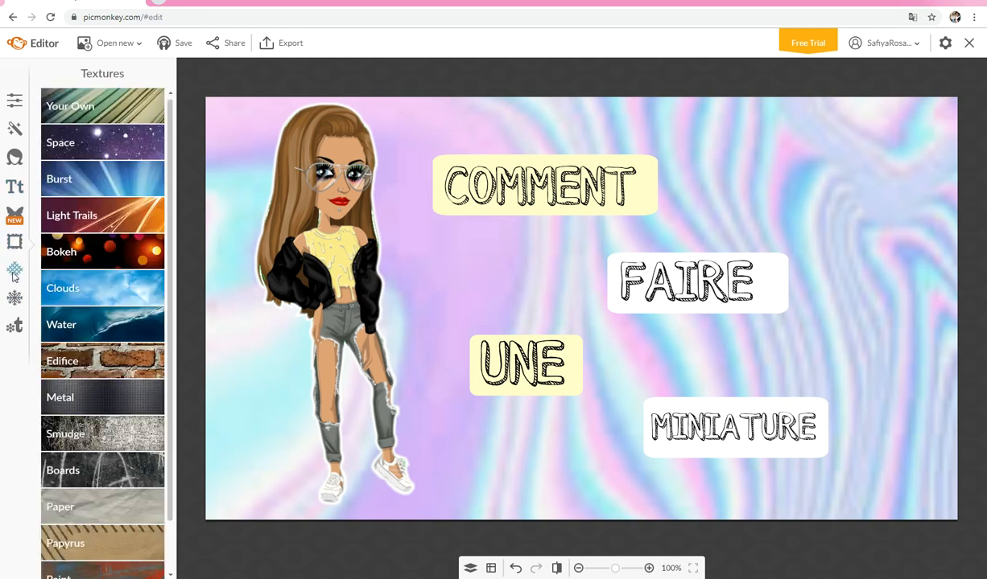
{"action": "left_click", "coordinate": [16, 297]}
{"action": "left_click", "coordinate": [15, 270]}
{"action": "left_click", "coordinate": [16, 326]}
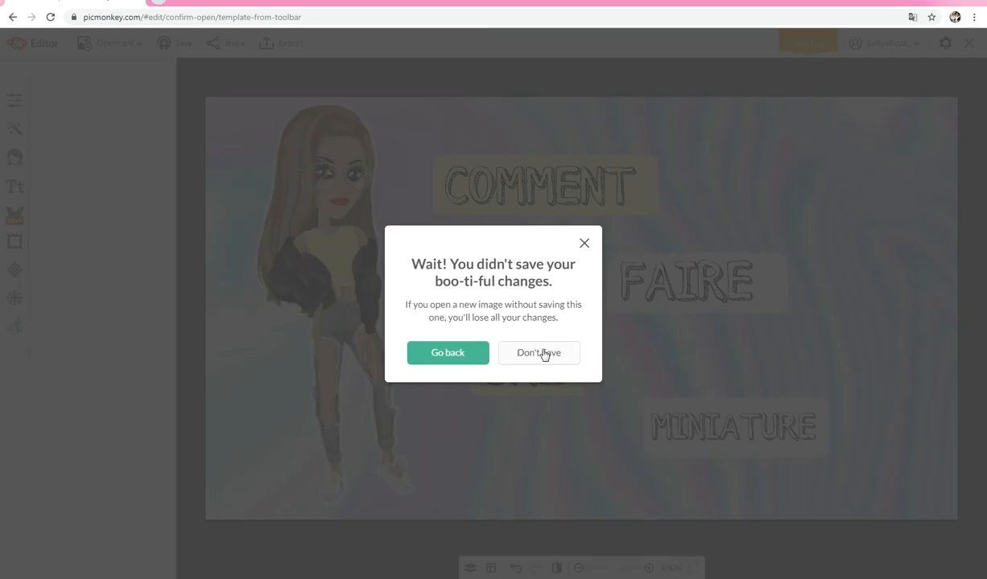
{"action": "left_click", "coordinate": [584, 245]}
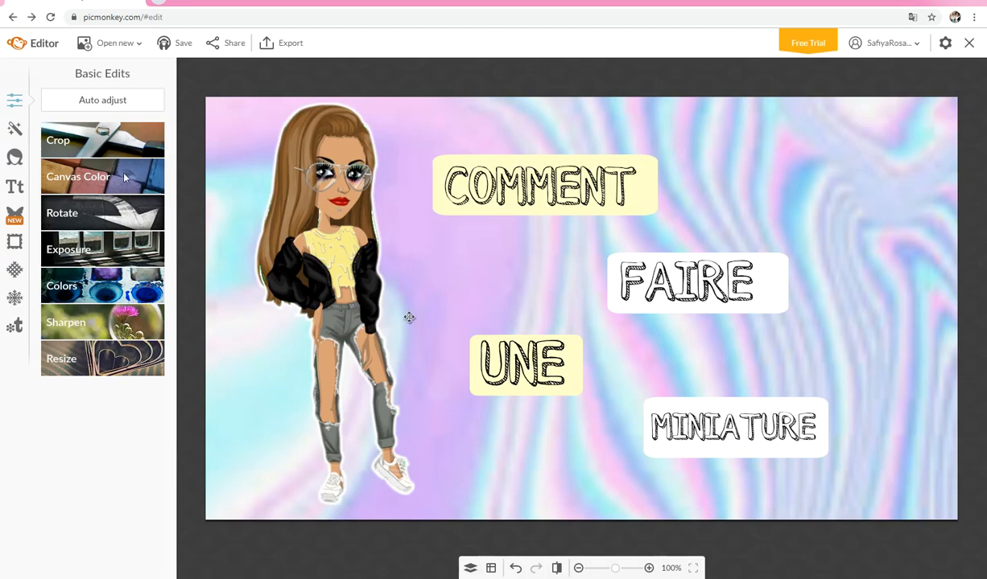
{"action": "left_click", "coordinate": [128, 323]}
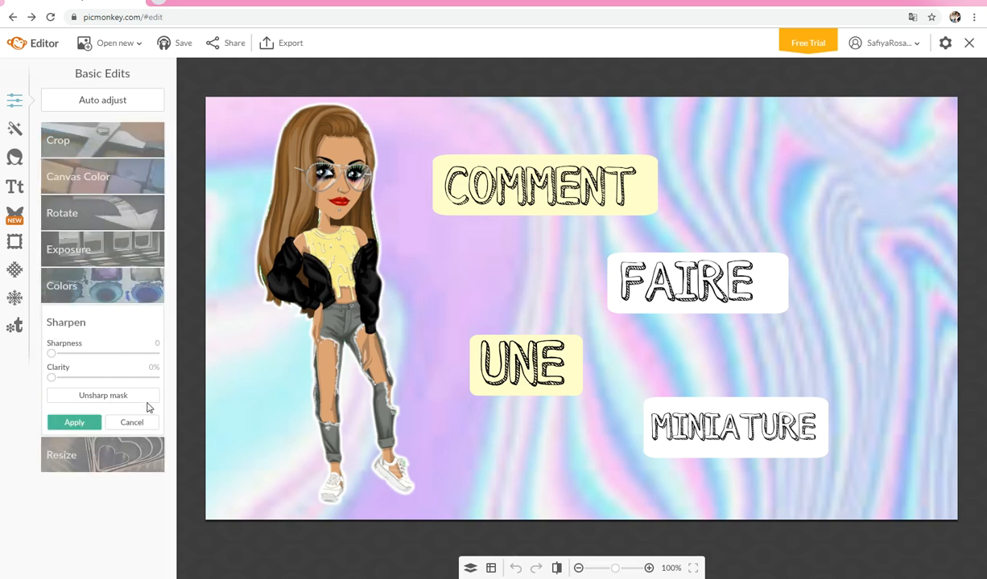
{"action": "left_click", "coordinate": [132, 422]}
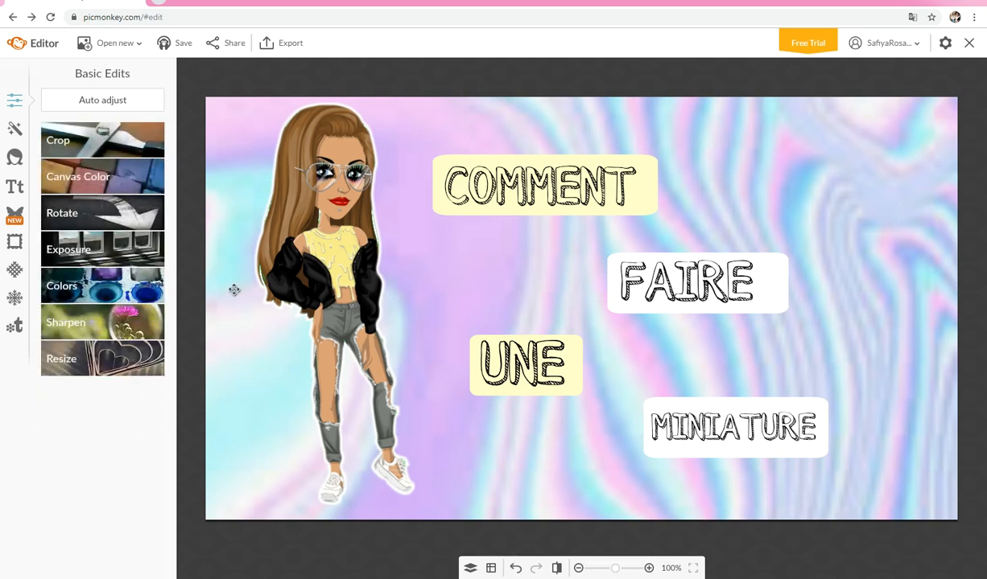
Try to export the finished thumbnail and dismiss the subscription offer.
{"action": "left_click", "coordinate": [280, 49]}
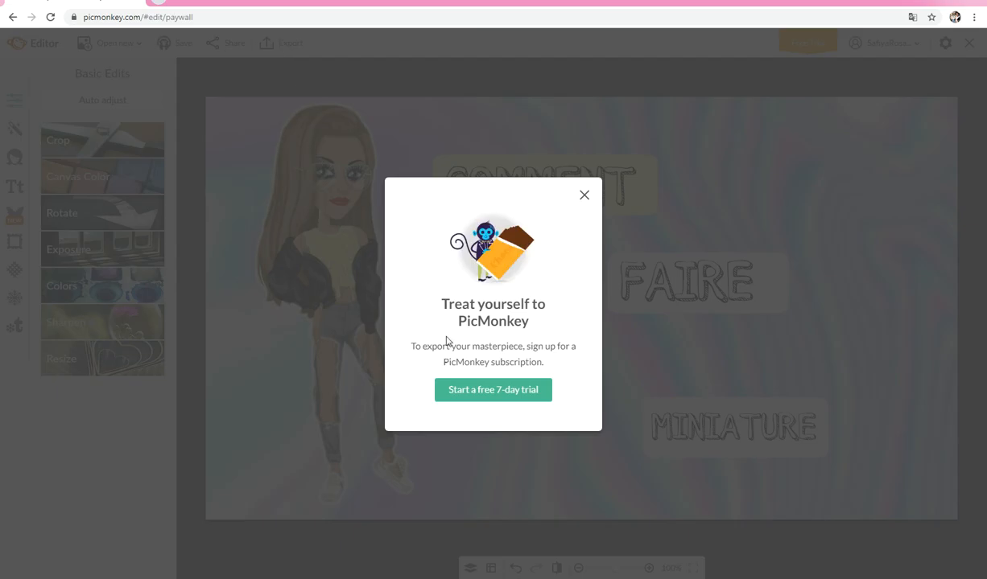
{"action": "left_click_drag", "start_coordinate": [479, 362], "coordinate": [585, 367]}
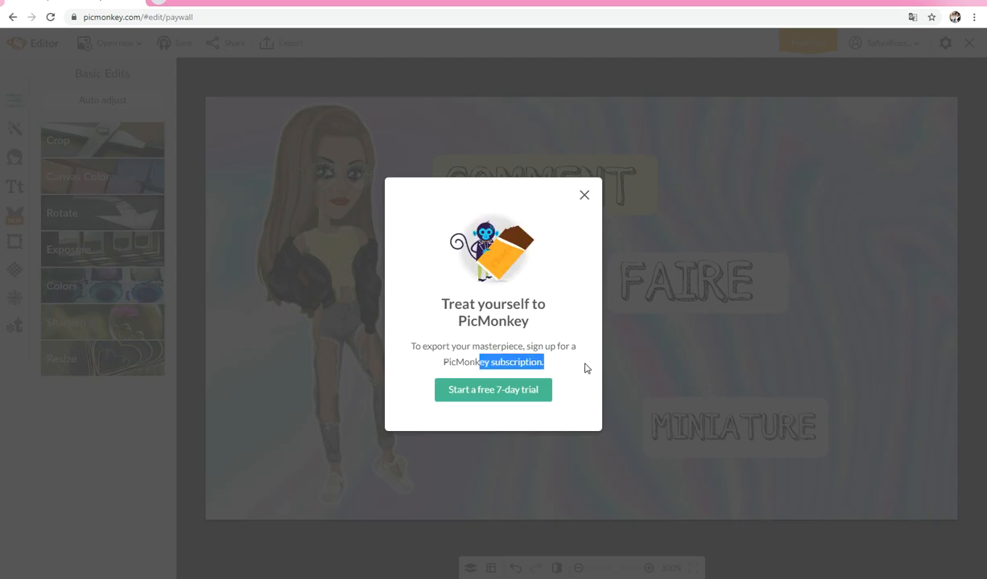
{"action": "left_click", "coordinate": [584, 195]}
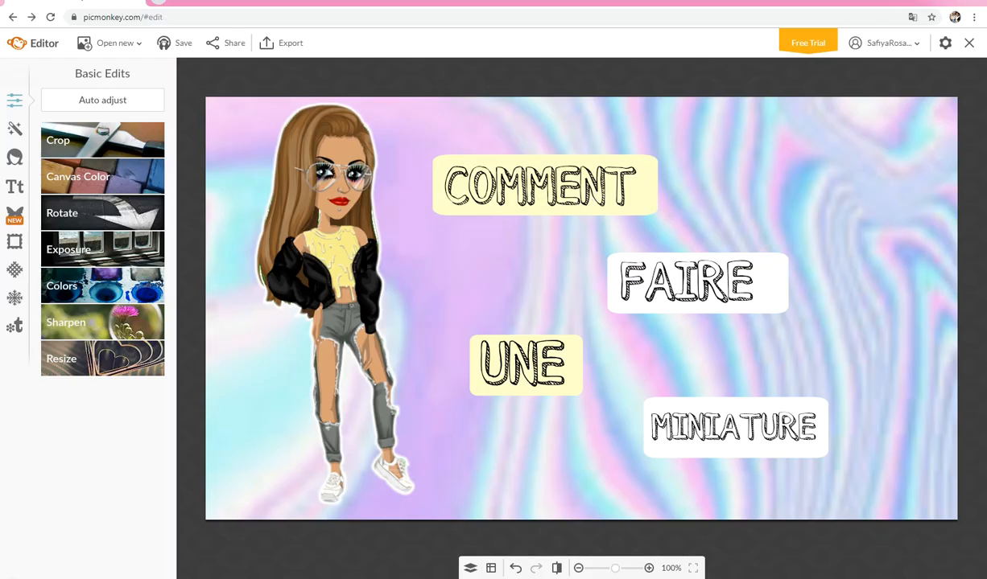
Switch to Outil Capture and capture the complete thumbnail canvas, edge to edge, as a rectangular snip.
{"action": "left_click", "coordinate": [20, 576]}
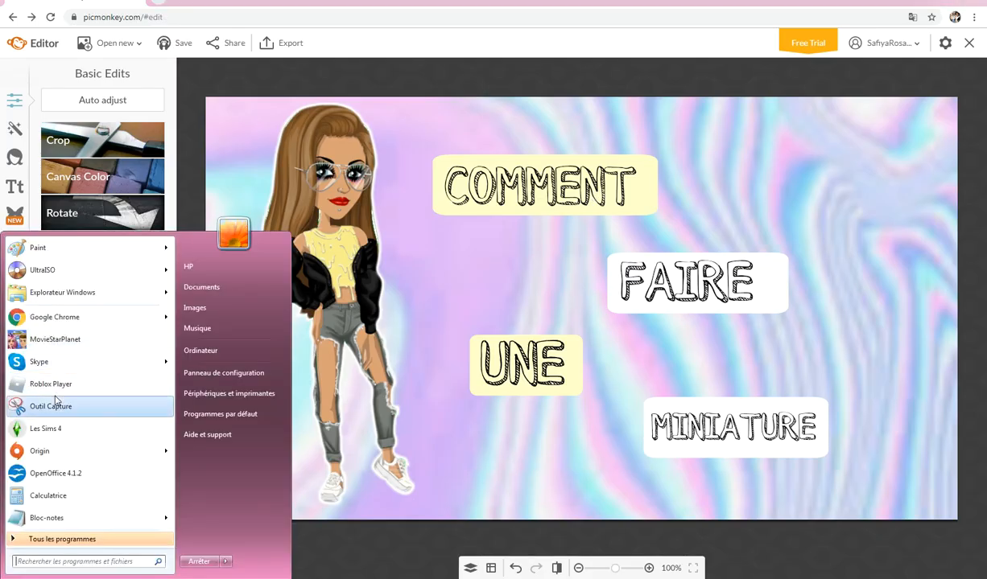
{"action": "left_click", "coordinate": [51, 406]}
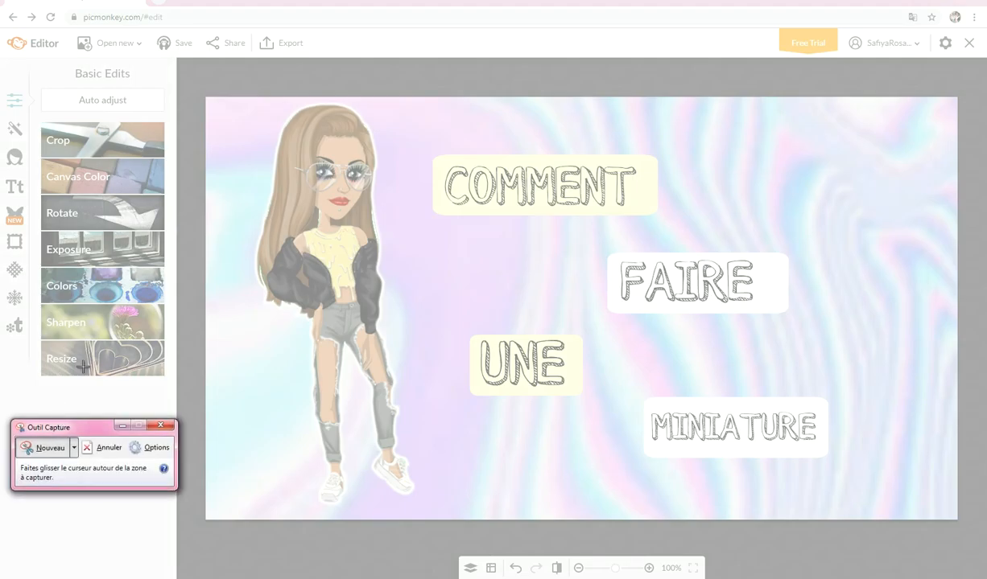
{"action": "left_click_drag", "start_coordinate": [207, 97], "coordinate": [956, 520]}
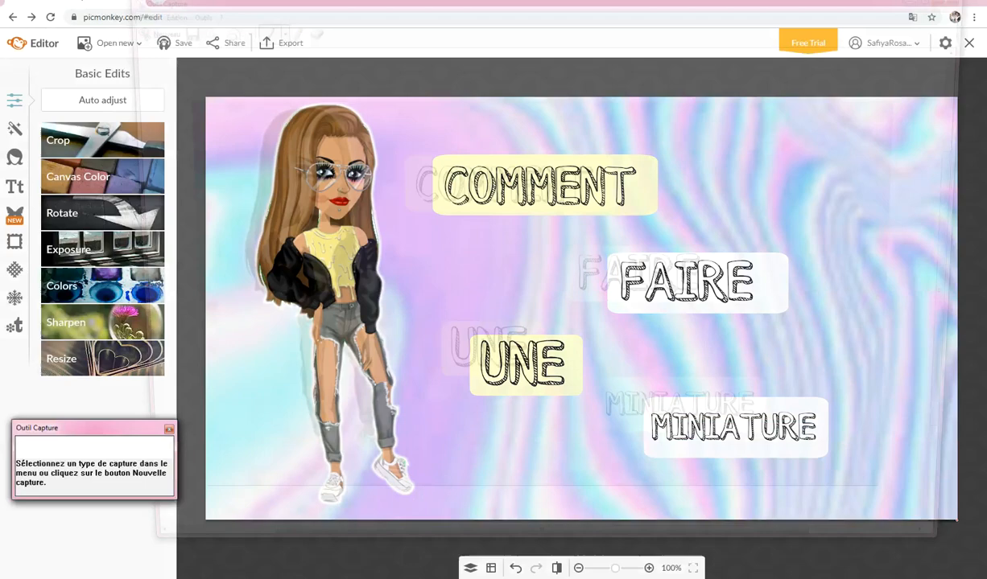
{"action": "left_click", "coordinate": [152, 30]}
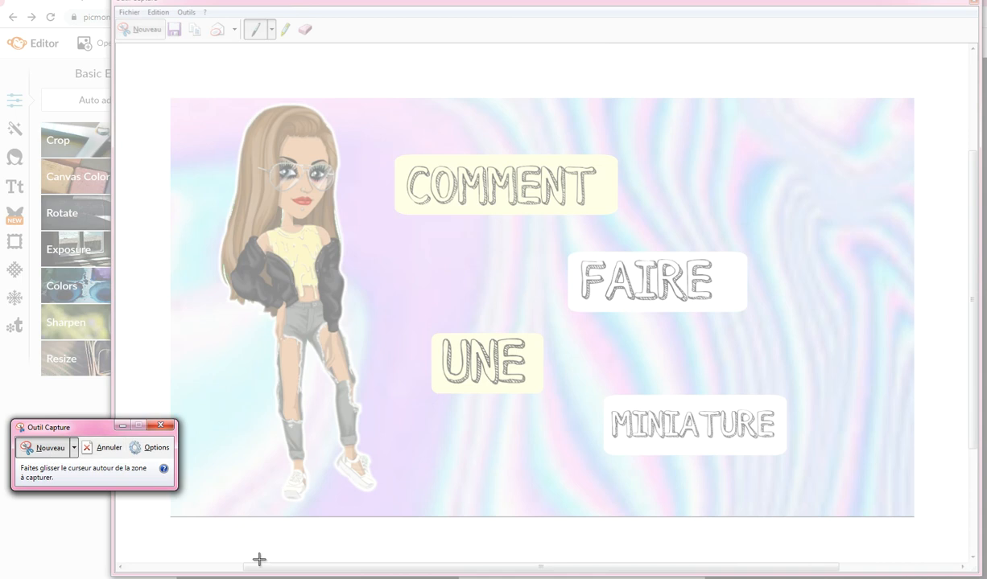
{"action": "left_click", "coordinate": [36, 449]}
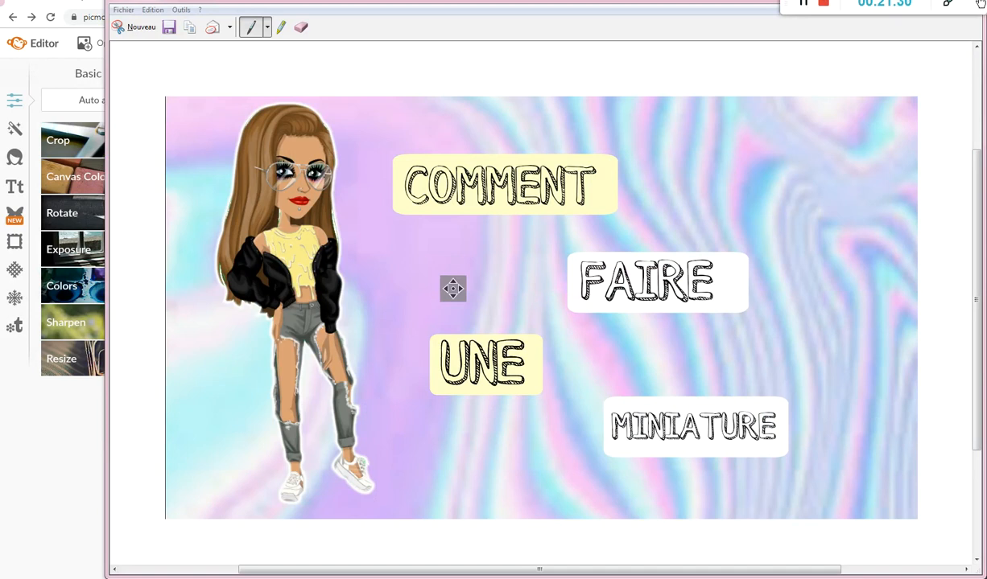
Save the snip in the Images library as a PNG named "COMMENT FAIRE UNE MINIATURE (MINIATURE".
{"action": "left_click", "coordinate": [168, 29]}
{"action": "left_click", "coordinate": [260, 243]}
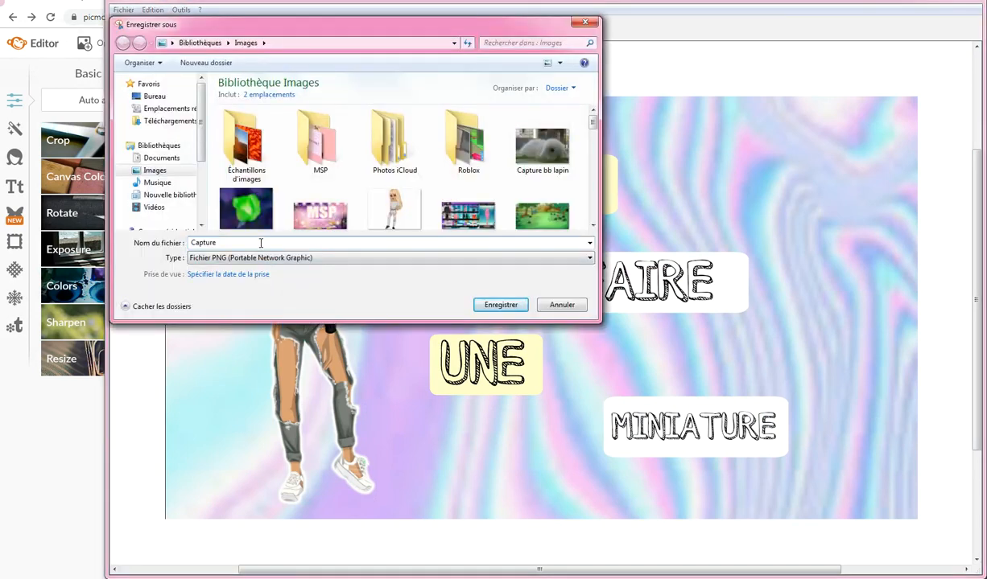
{"action": "double_click", "coordinate": [260, 243]}
{"action": "key", "text": "BackSpace"}
{"action": "type", "text": "comment faire une"}
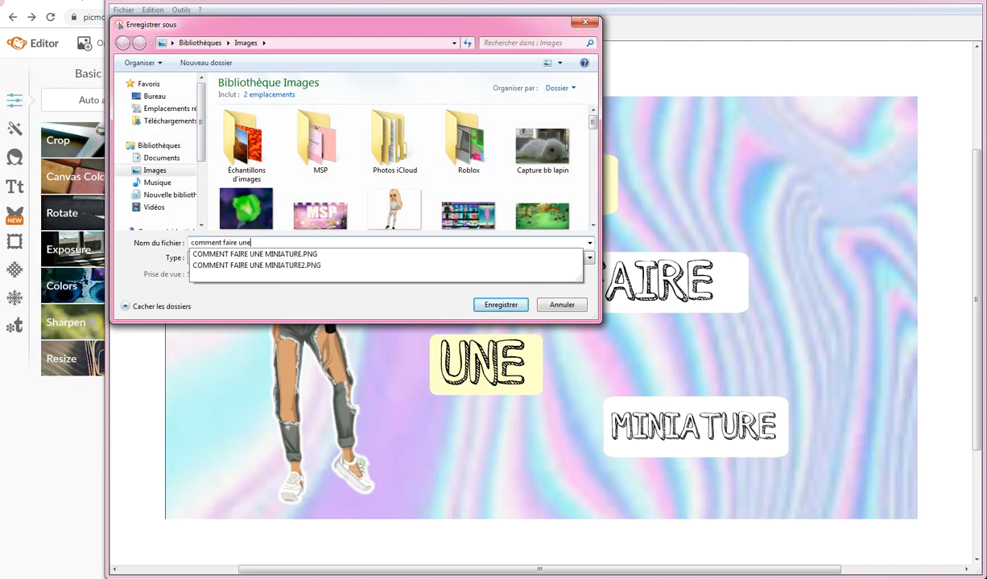
{"action": "type", "text": " miniature"}
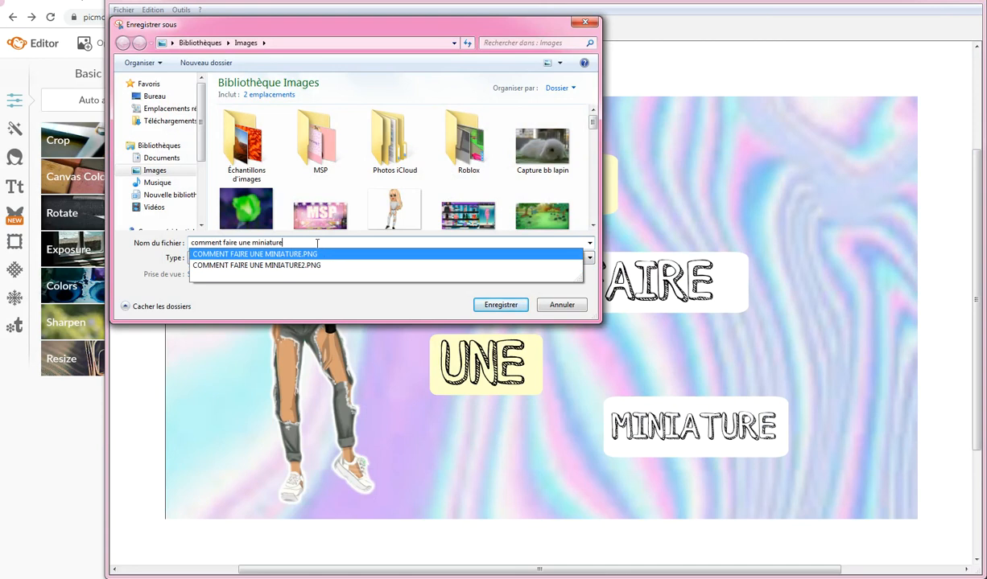
{"action": "left_click_drag", "start_coordinate": [317, 243], "coordinate": [125, 248]}
{"action": "key", "text": "BackSpace"}
{"action": "type", "text": "C"}
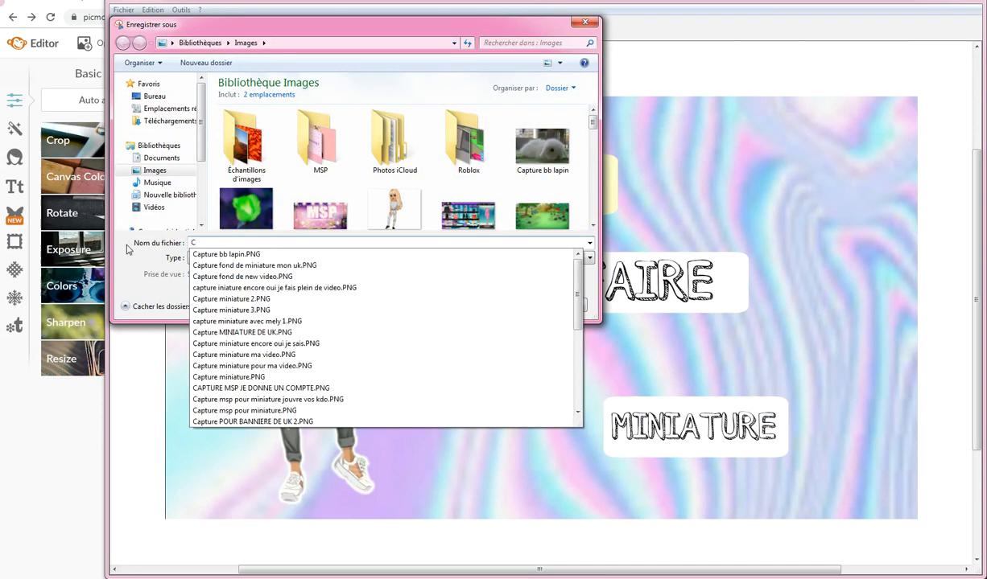
{"action": "type", "text": "OMMENT FAIRE UN"}
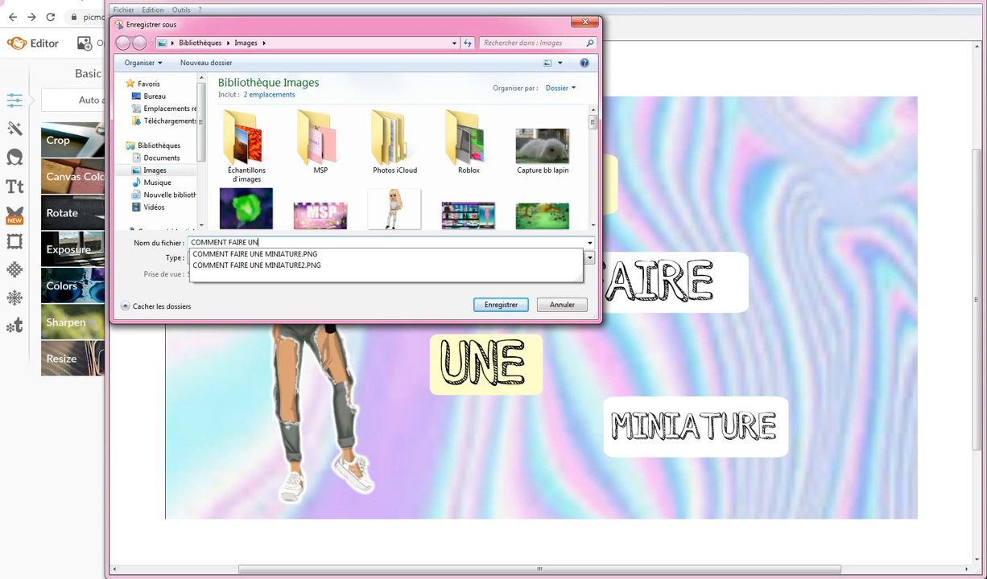
{"action": "type", "text": "E MINIATURE (MINIATURE"}
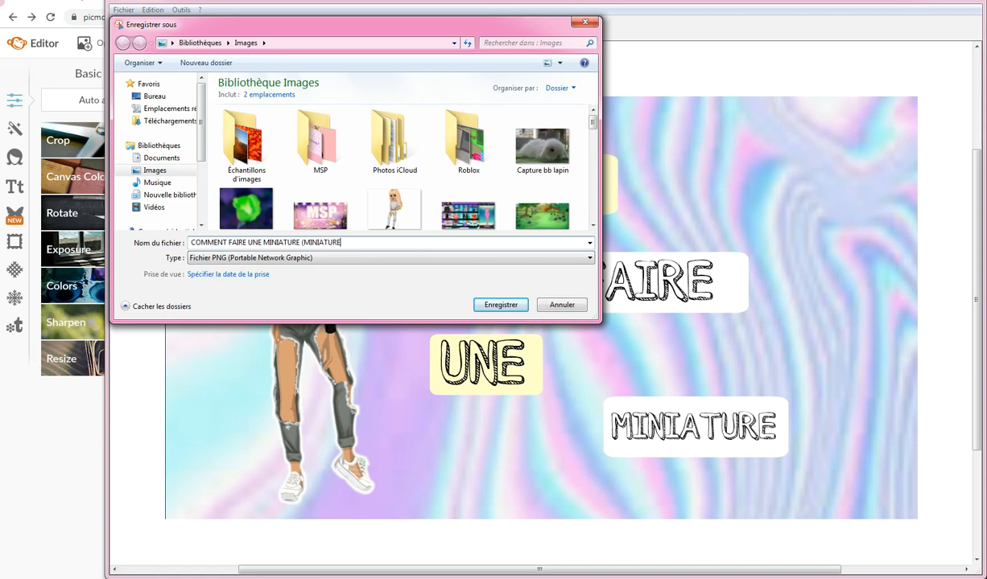
{"action": "left_click", "coordinate": [501, 305]}
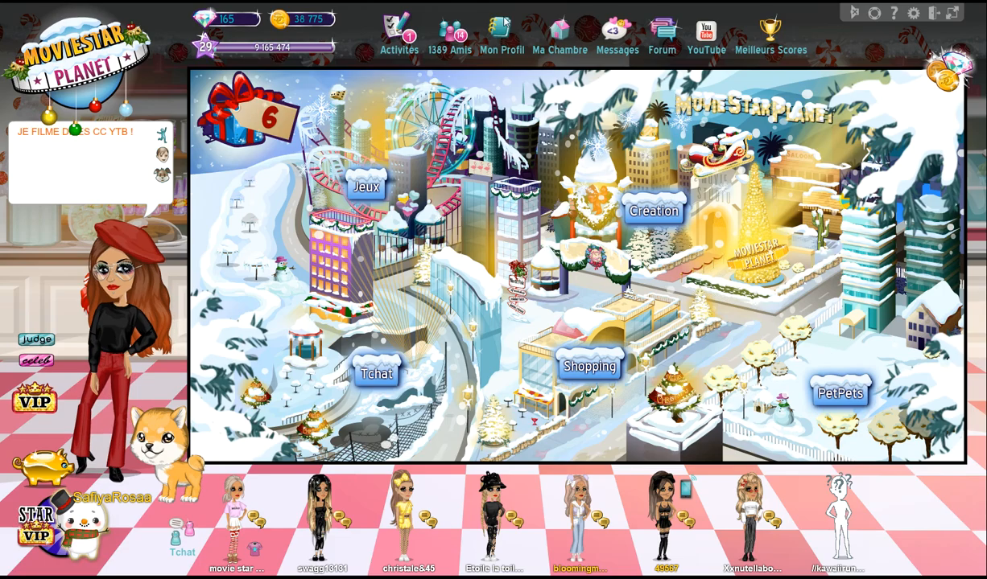
Switch to MovieStarPlanet and open the Messages window.
{"action": "left_click", "coordinate": [631, 32]}
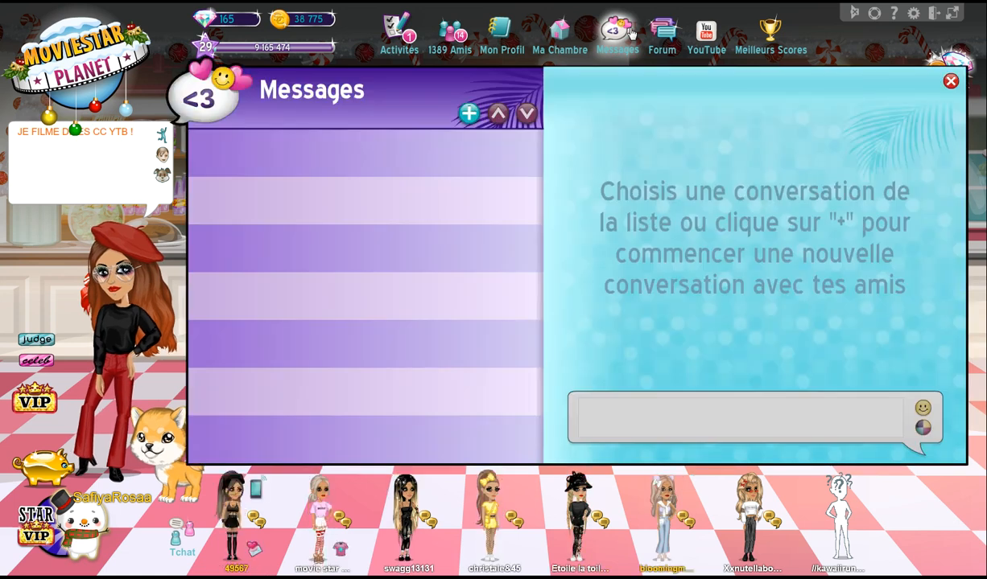